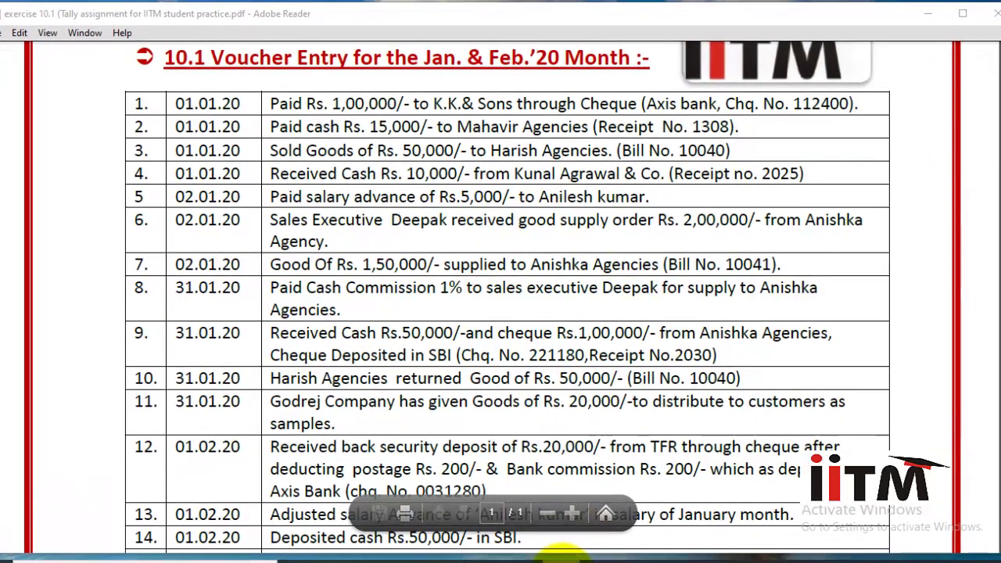
- Switch to Tally.ERP 9 and start a payment voucher dated 1-1-2020
left_click(559, 559)
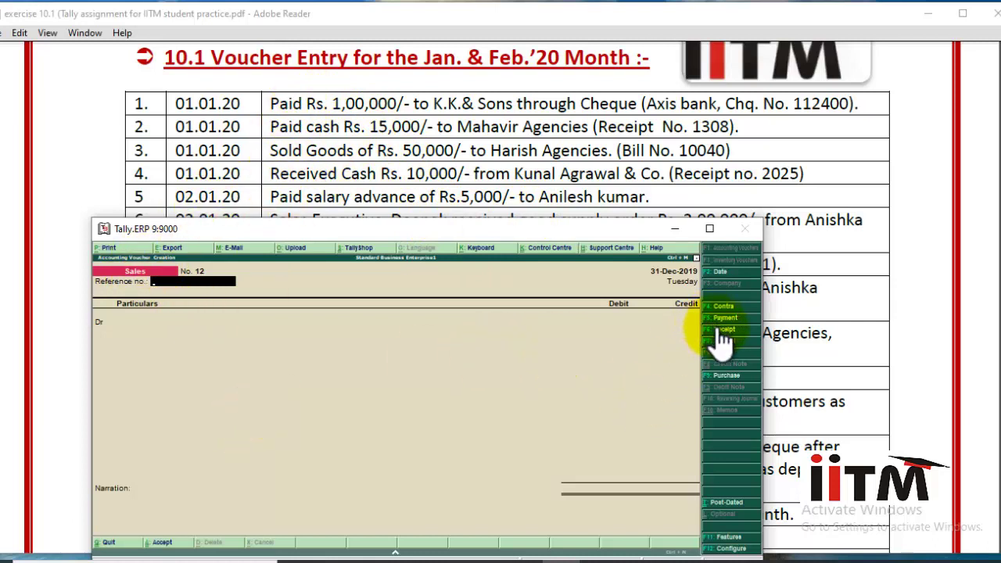
key("F5")
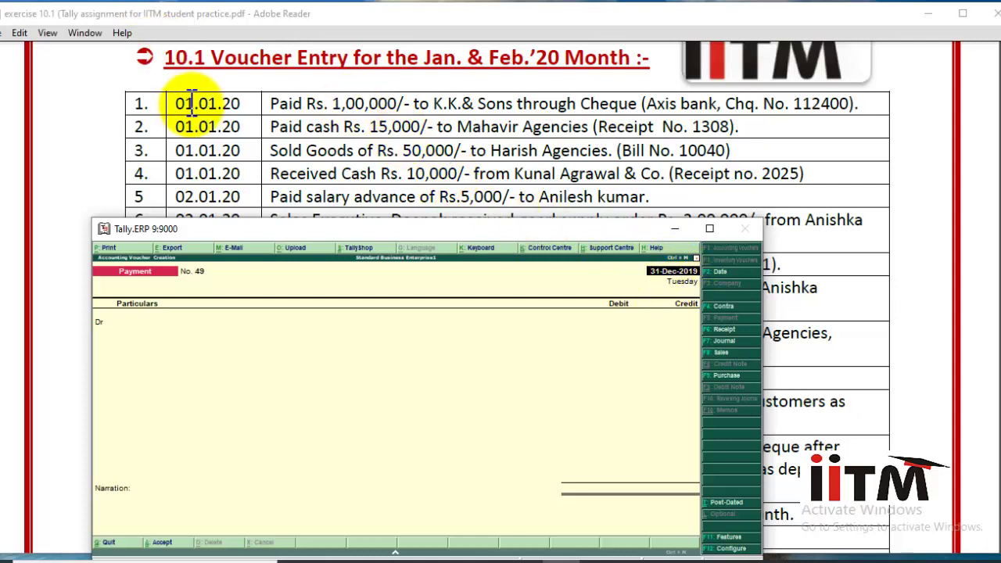
key("F2")
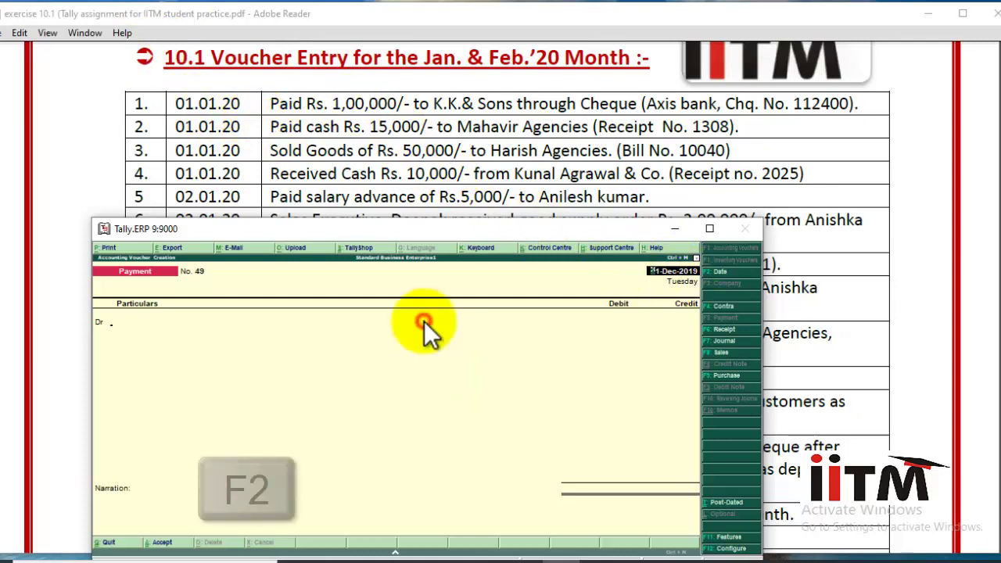
key("Return")
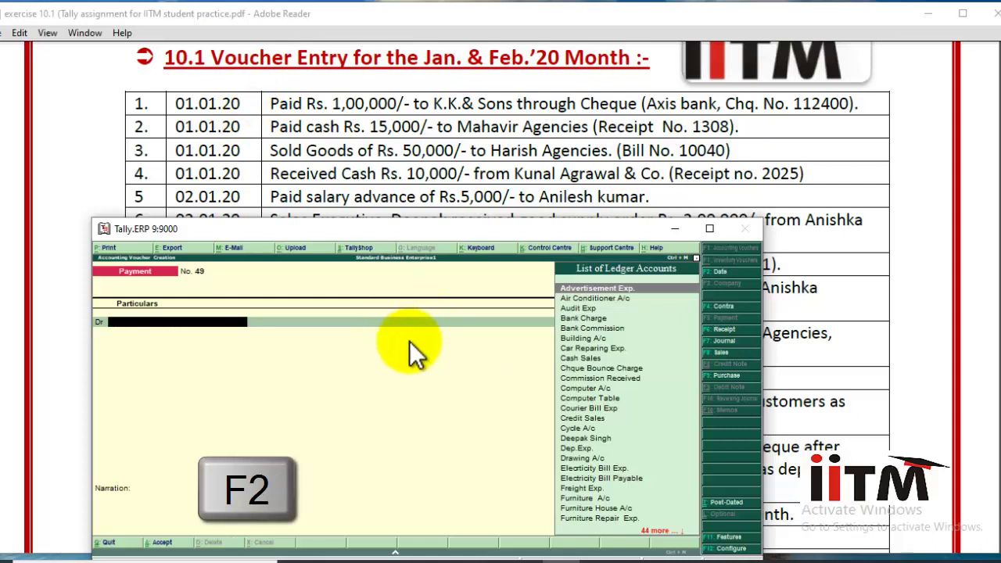
key("F2")
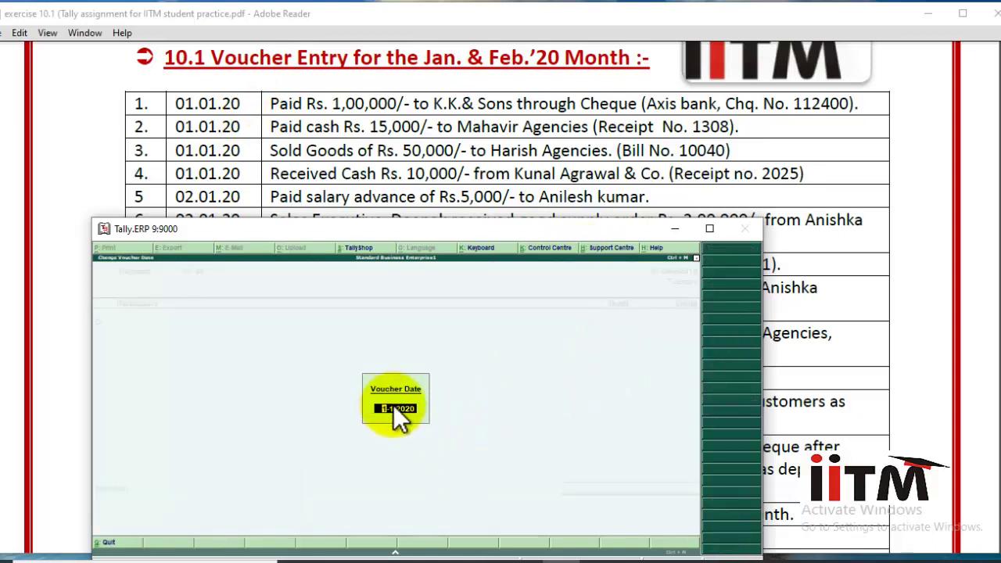
key("Return")
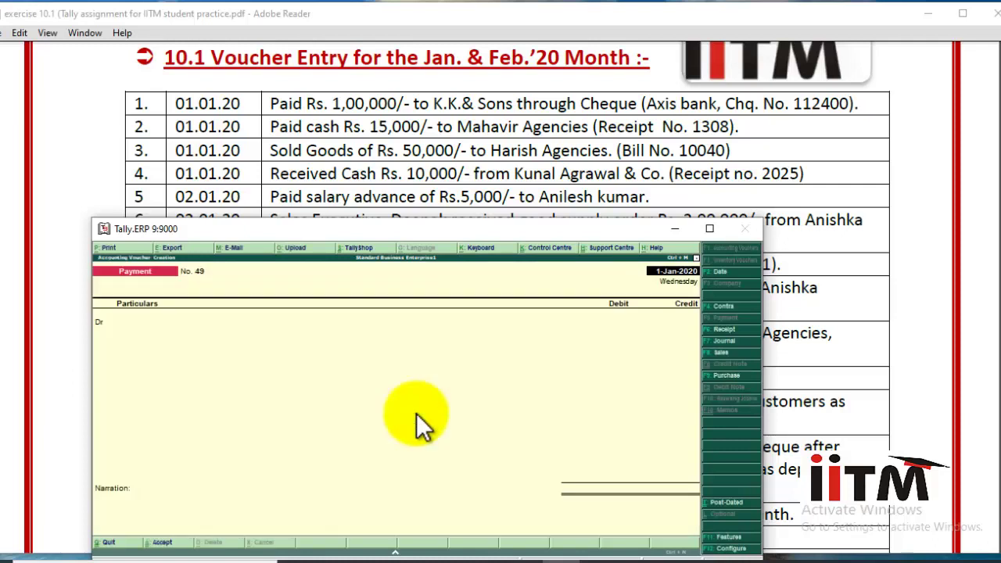
key("Return")
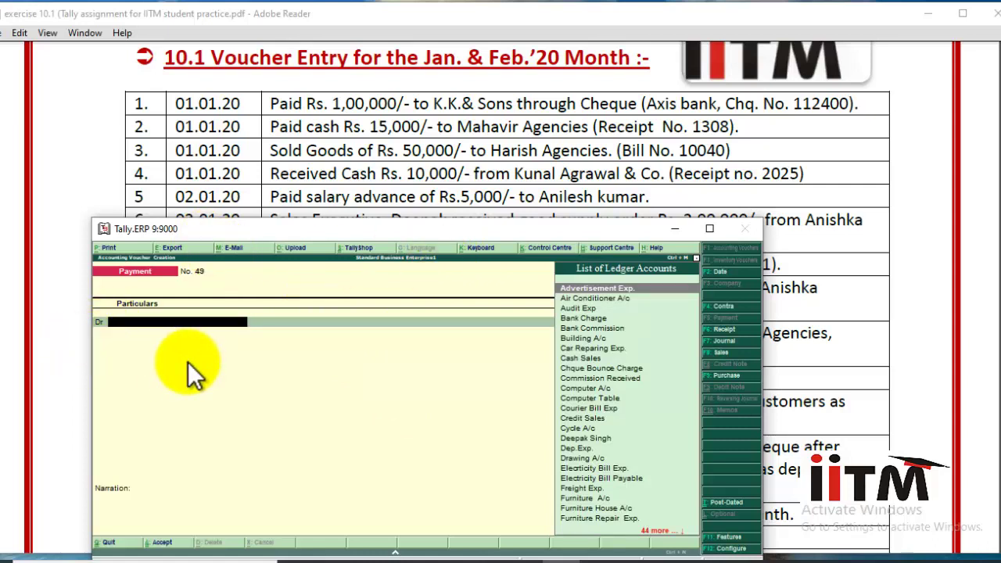
- Debit the K.K. & Sons ledger with 1,00,000 in the payment voucher
type("Kk")
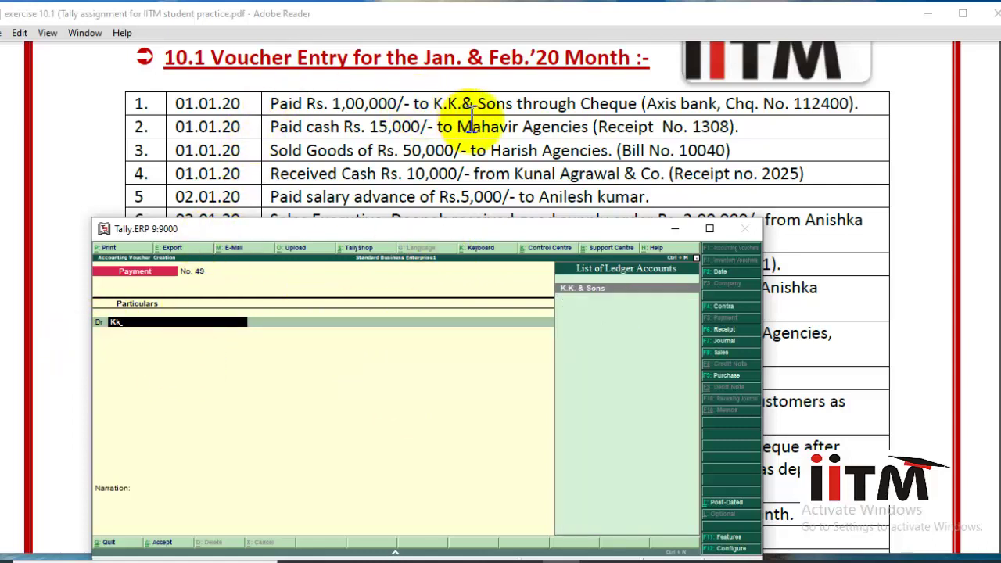
key("Return")
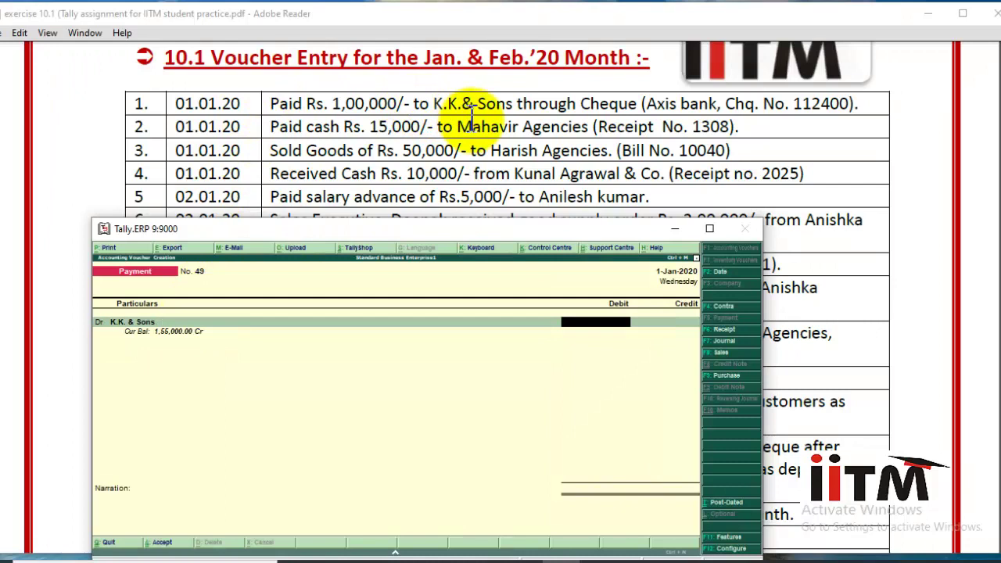
type("1,00,000")
key("Return")
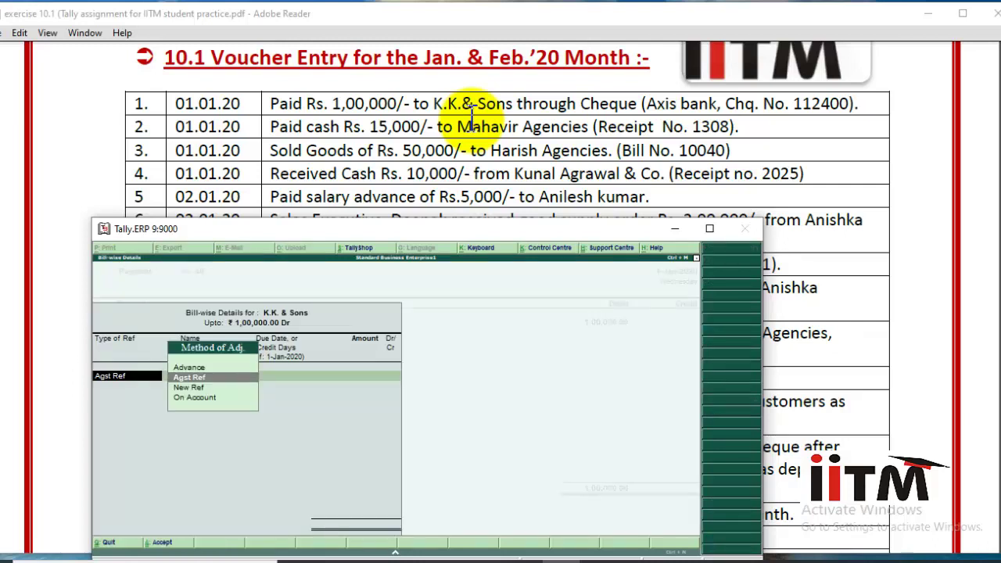
- Allocate the K.K. & Sons payment against pending bill 7 for 80,000 and bill KK/26/102 for 20,000
key("Return")
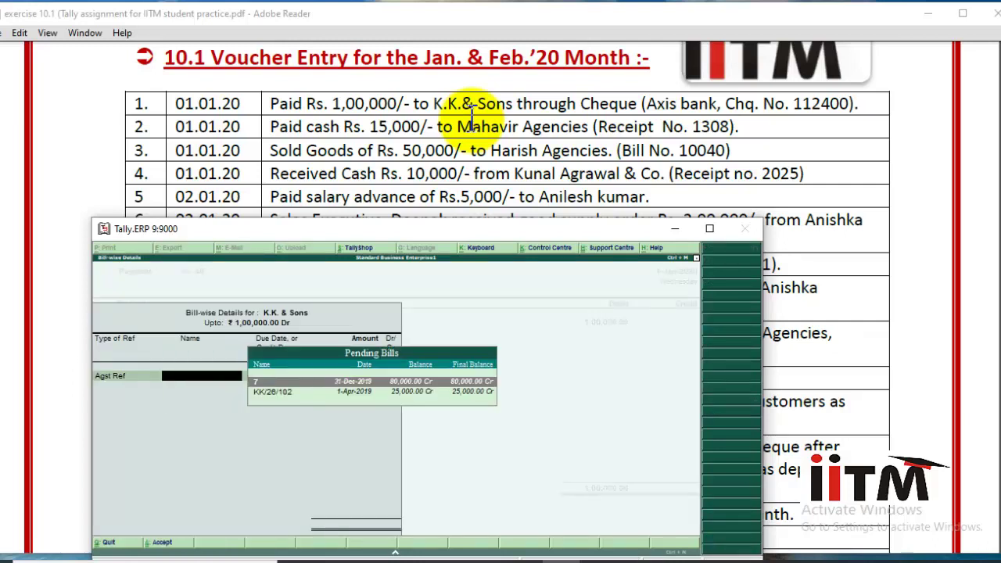
key("Return")
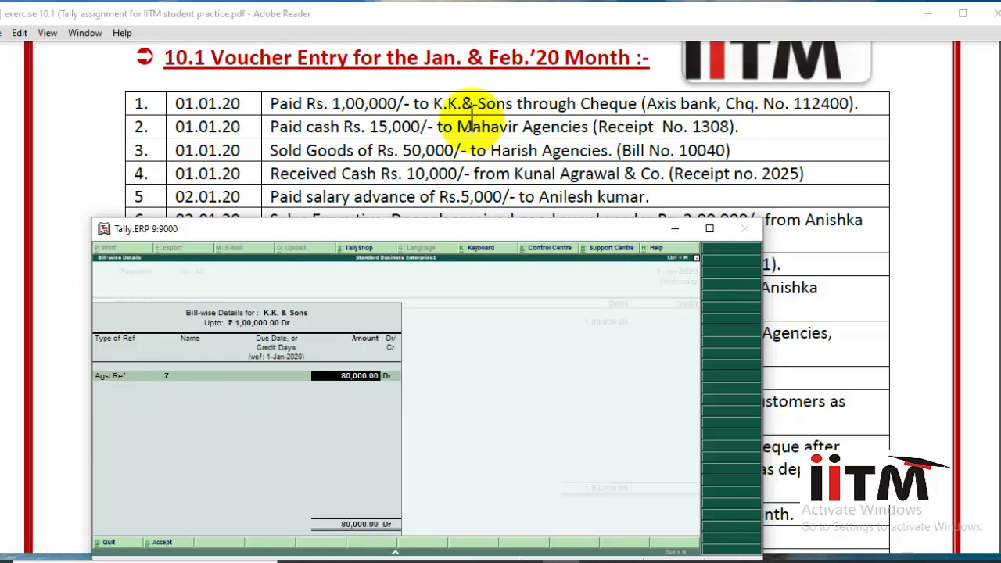
key("Return")
key("Return")
key("Return")
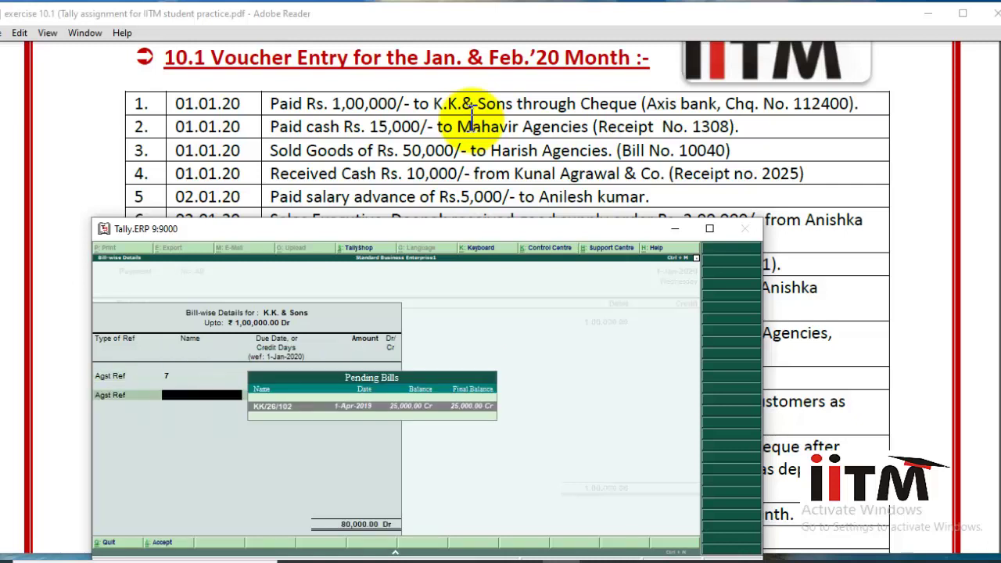
key("Return")
key("Return")
key("Return")
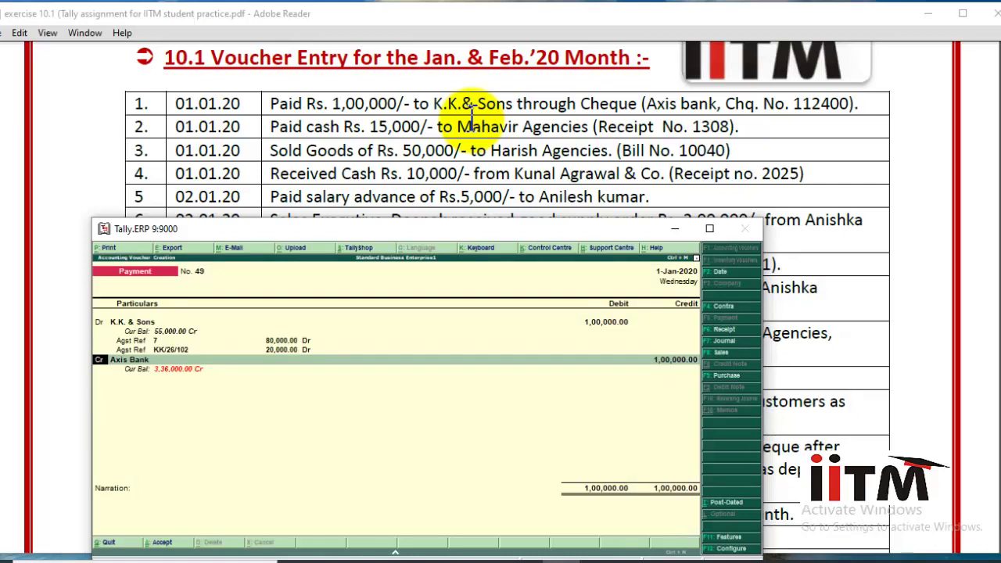
- Credit Axis Bank with 1,00,000 by cheque number 112400 dated 1-Jan-2020, and save the payment voucher without a narration
key("Return")
key("Return")
key("Return")
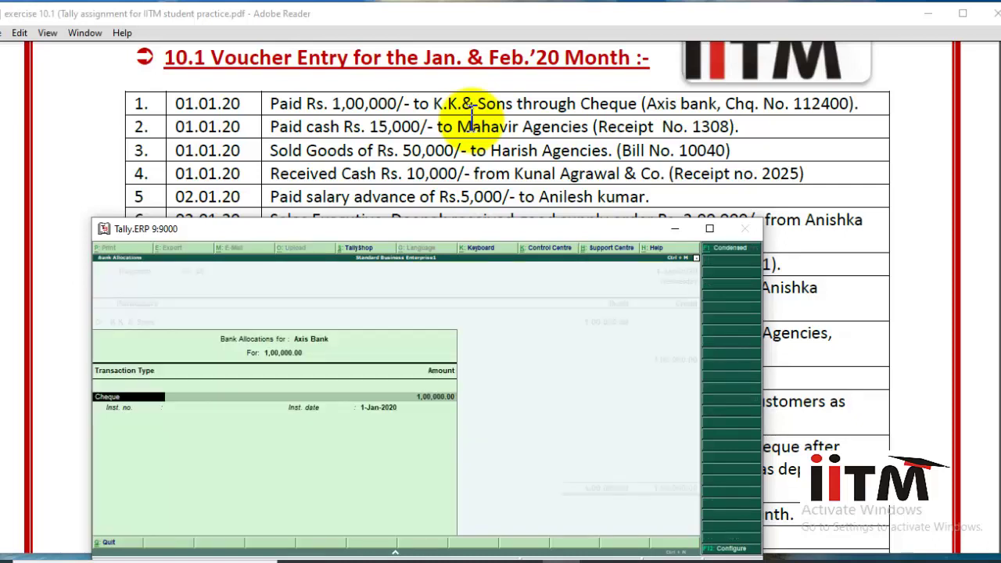
key("Return")
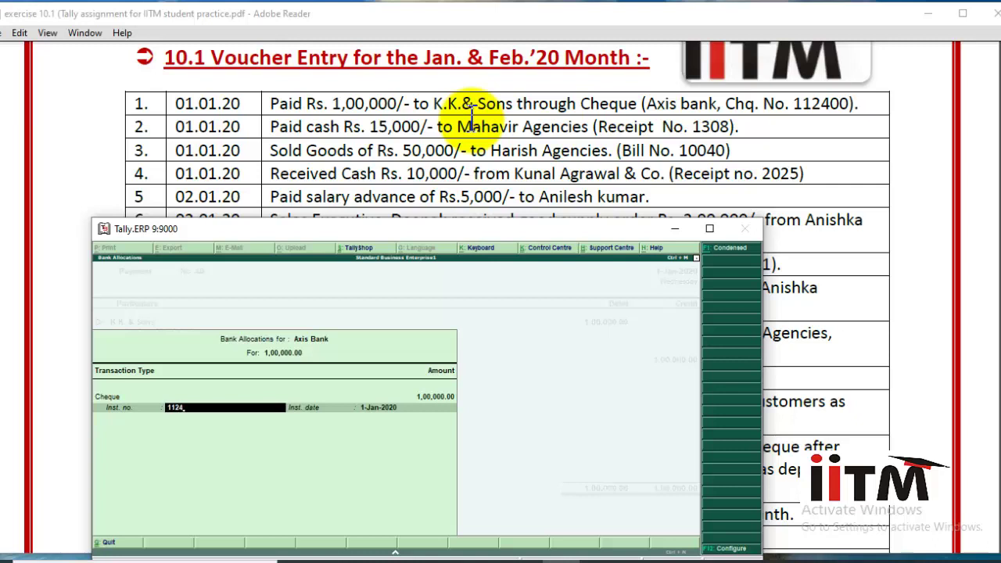
key("Return")
key("Return")
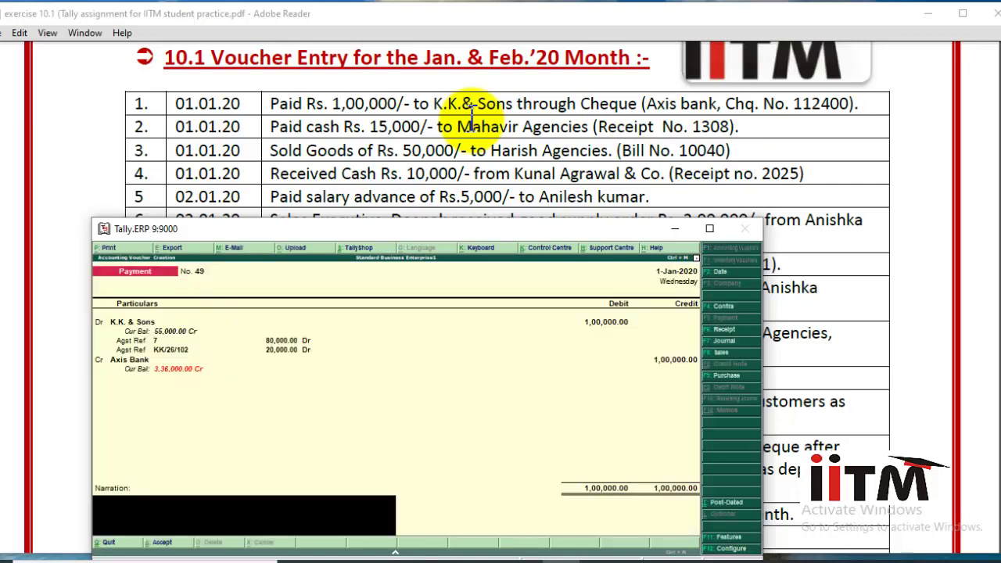
key("Return")
key("Return")
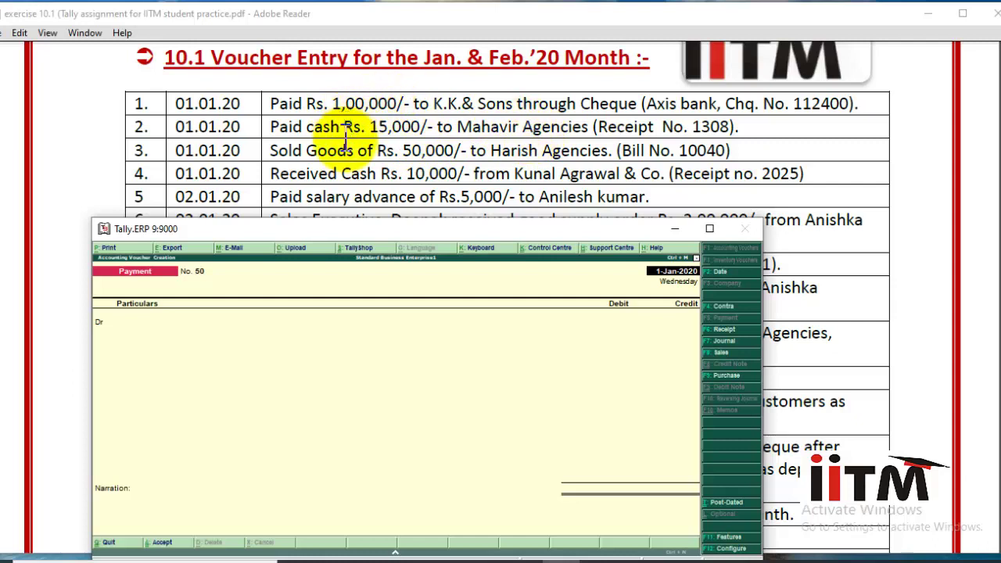
- Start another payment voucher for 1-Jan-2020 and debit Mahavir Agencies with 15,000
key("F5")
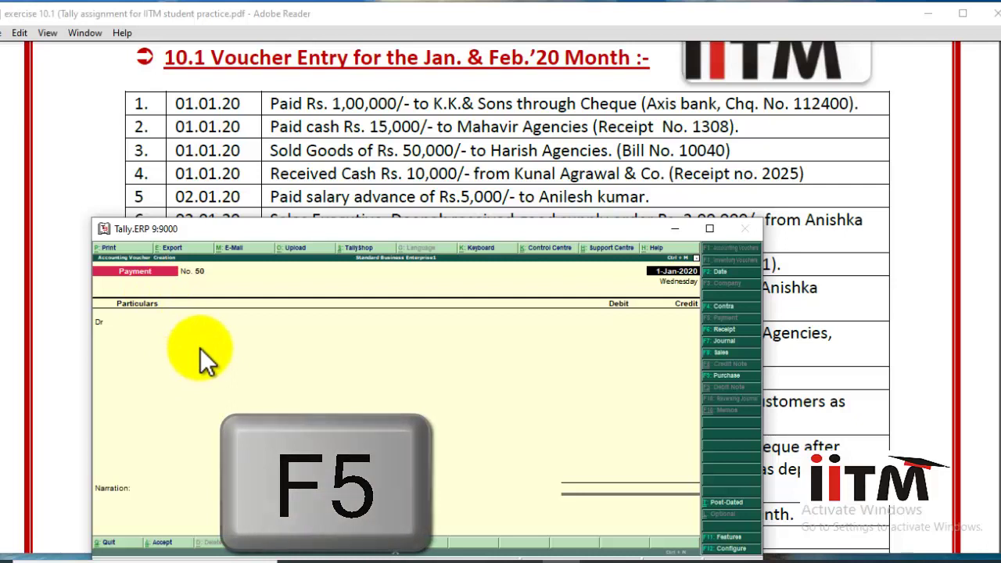
key("Return")
type("Mah")
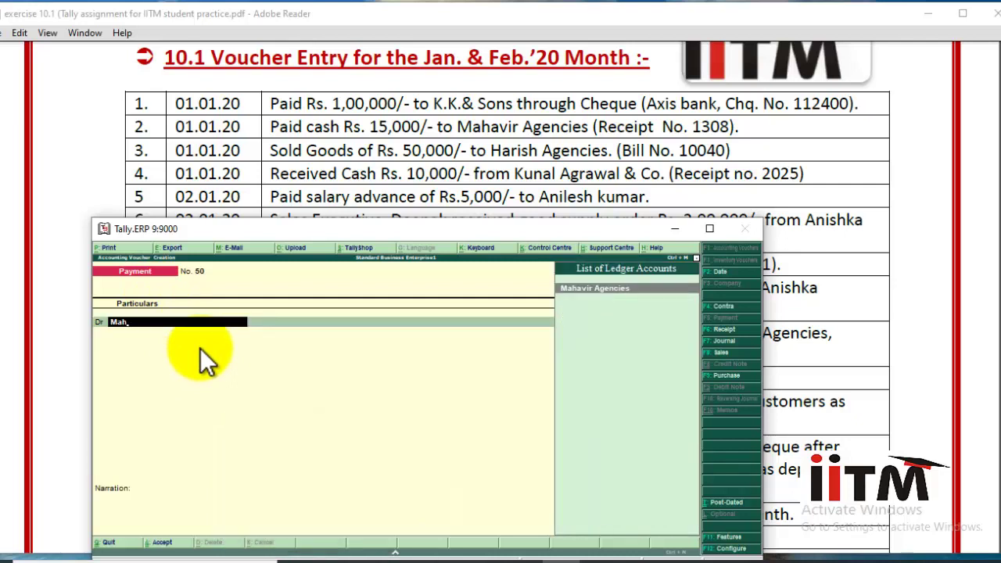
key("Return")
type("15")
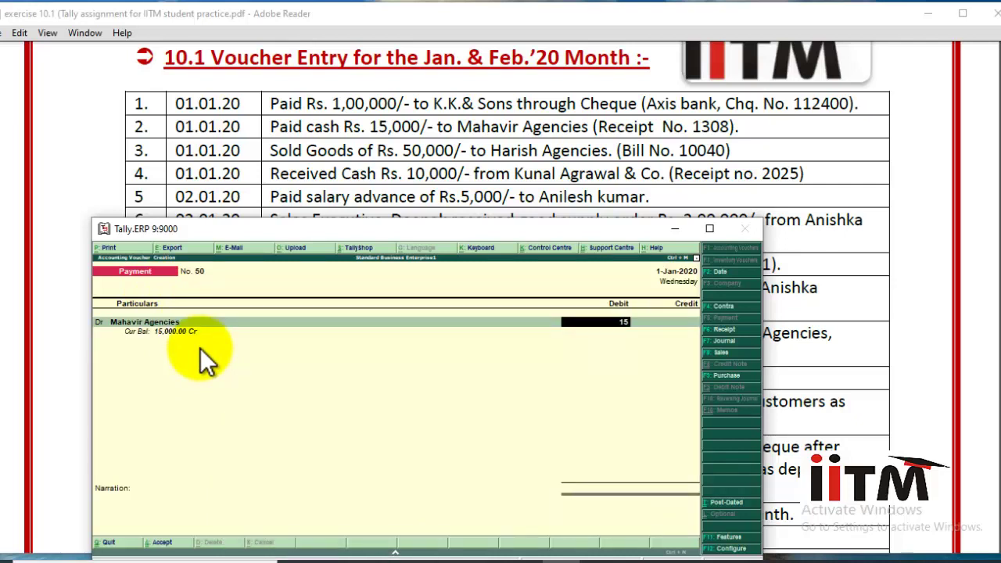
type(",000")
key("Return")
- Allocate the Mahavir Agencies payment of 15,000 against pending bill 4998
key("Return")
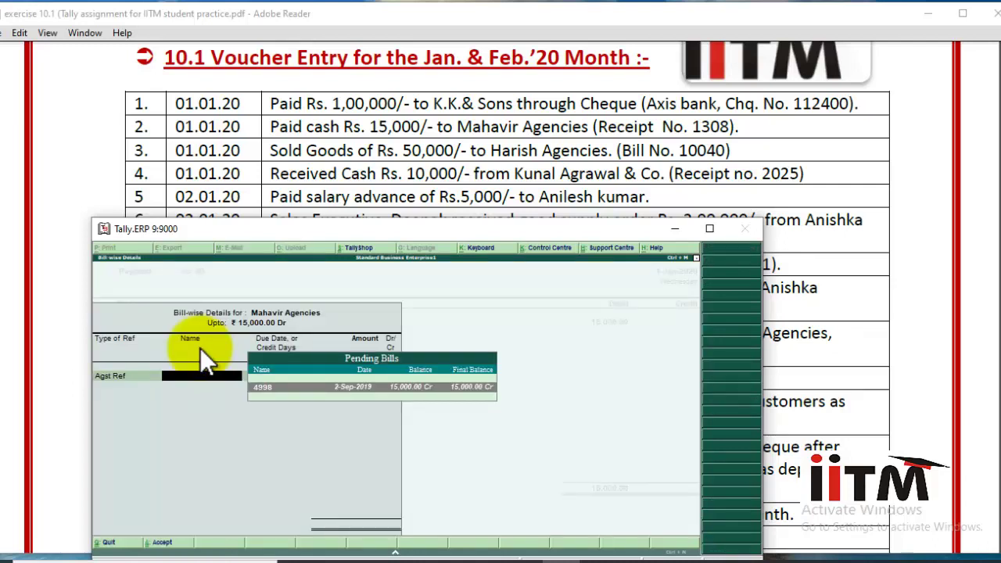
left_click(277, 388)
key("Return")
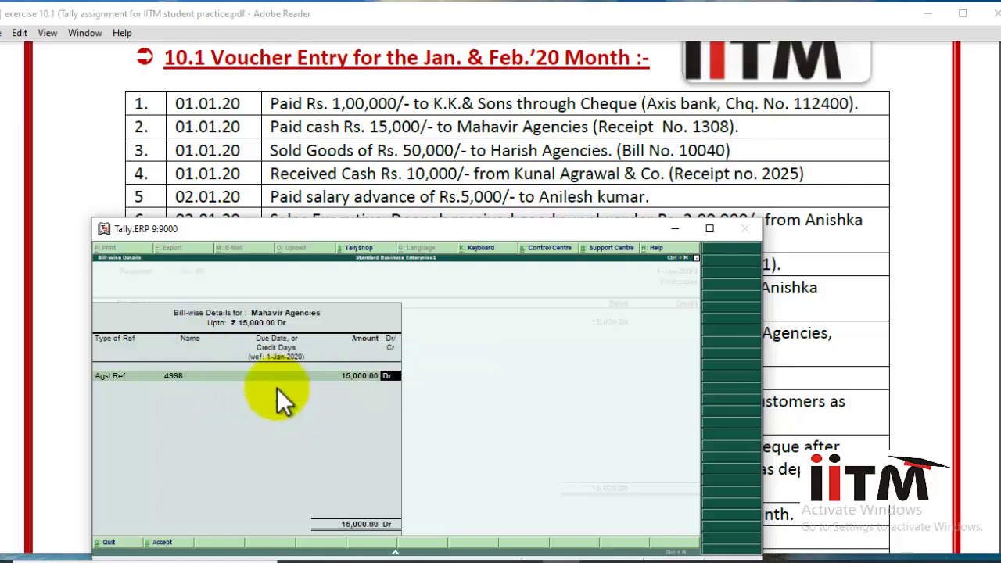
key("Return")
key("Return")
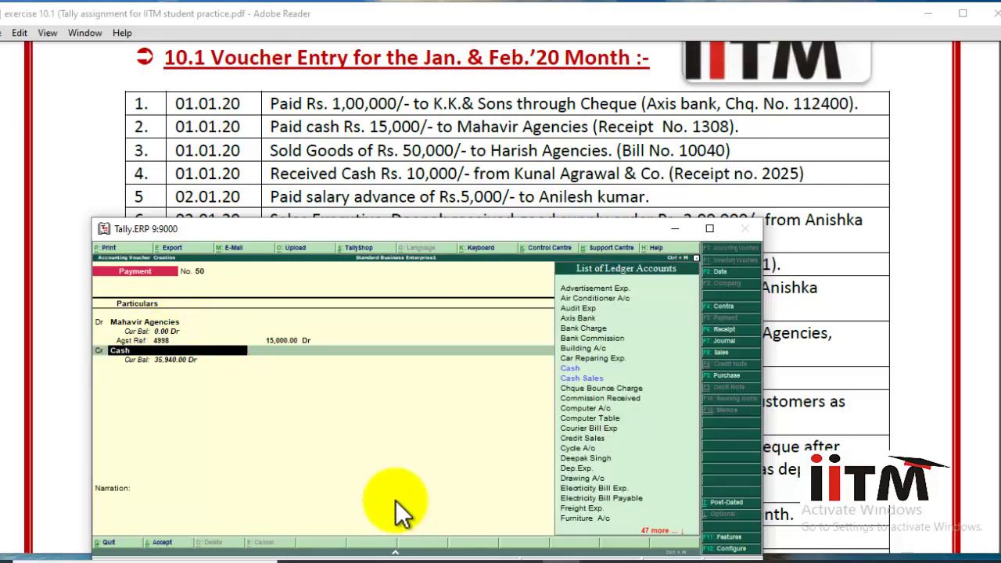
- Credit the Cash ledger with 15,000 and save the Mahavir Agencies payment voucher without a narration
key("Return")
key("Return")
key("Return")
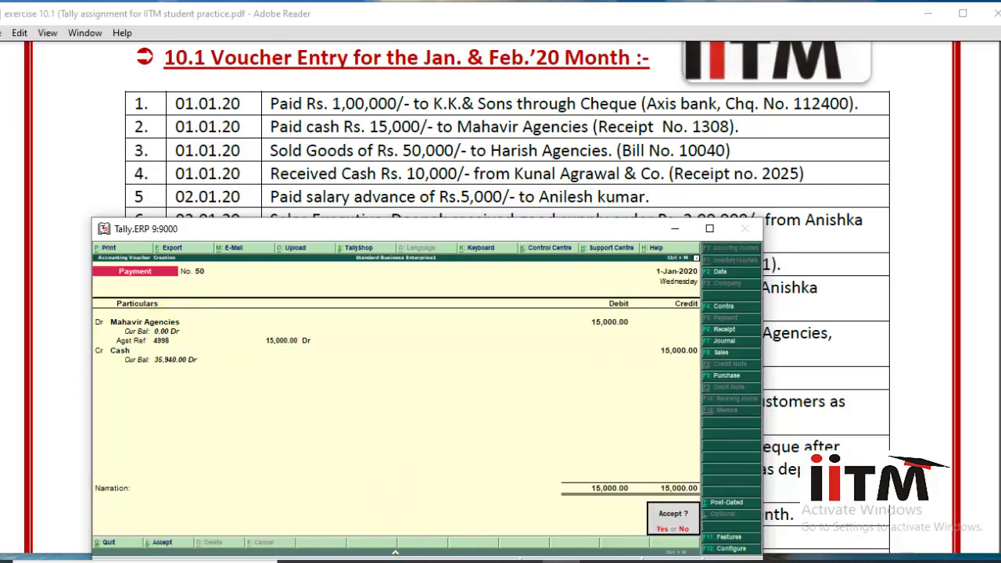
left_click(661, 529)
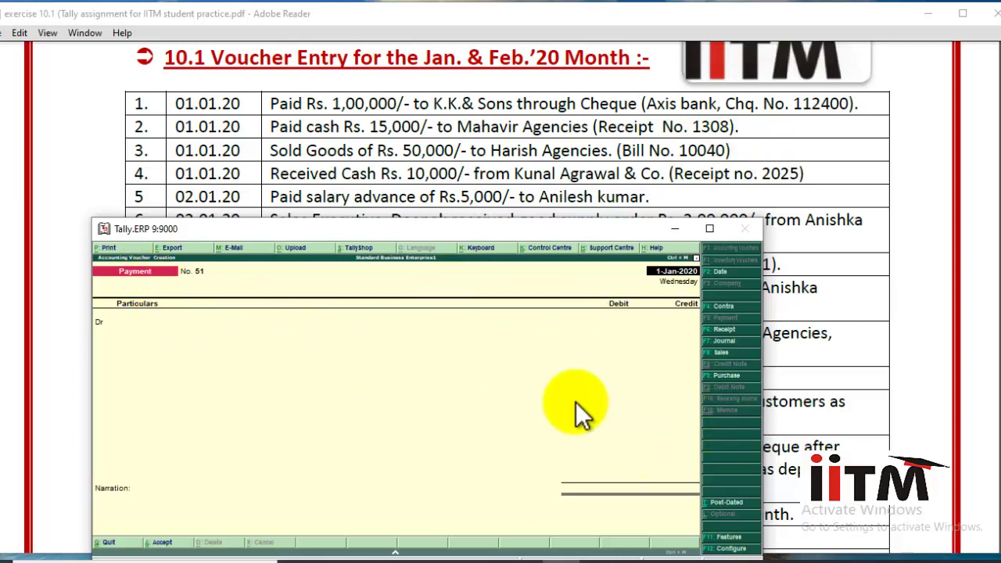
- Start a sales voucher for 1-Jan-2020 and debit Harish Agencies with 50,000, keeping the default buyer's details
left_click(720, 353)
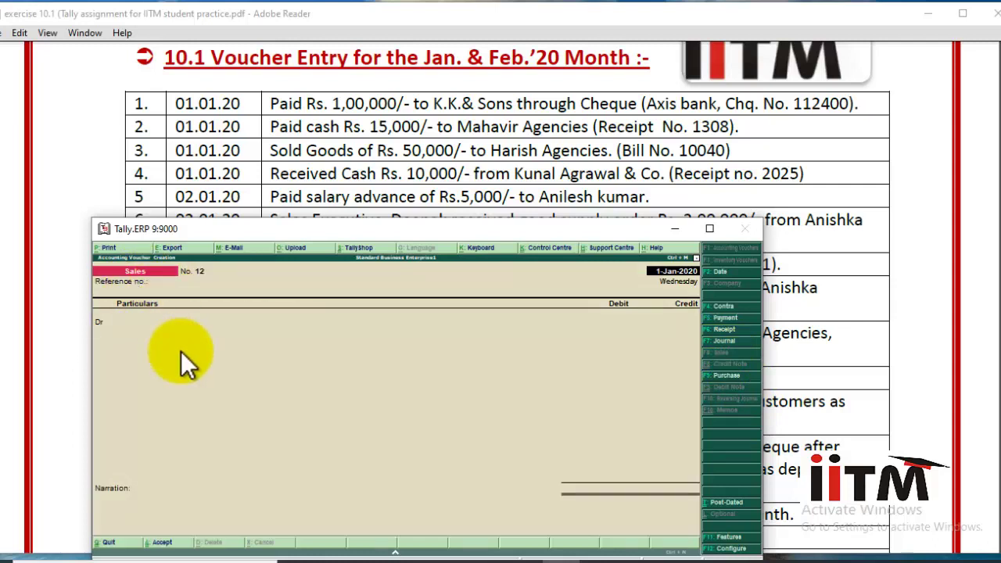
key("Return")
key("Return")
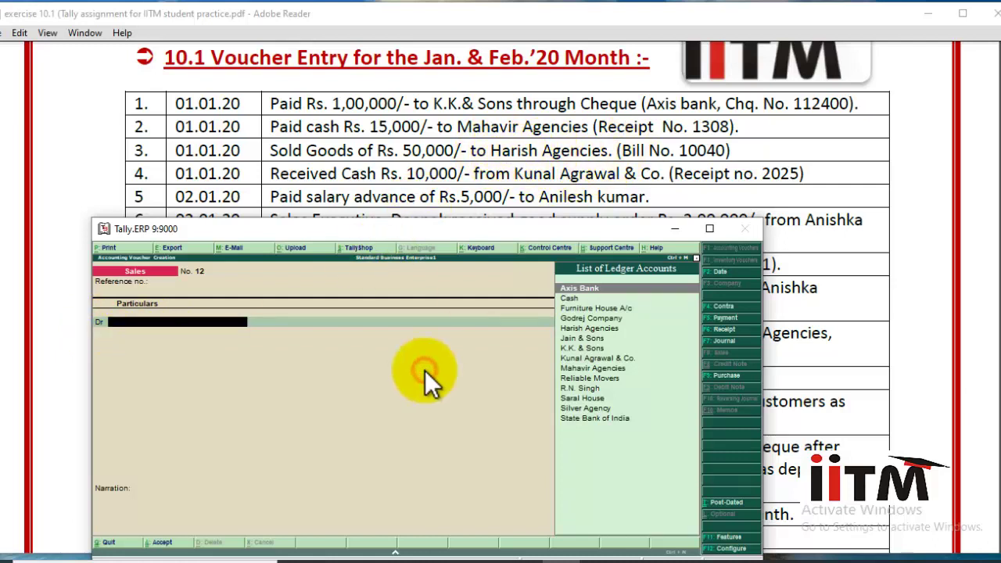
type("har")
key("Return")
key("Return")
key("Return")
key("Return")
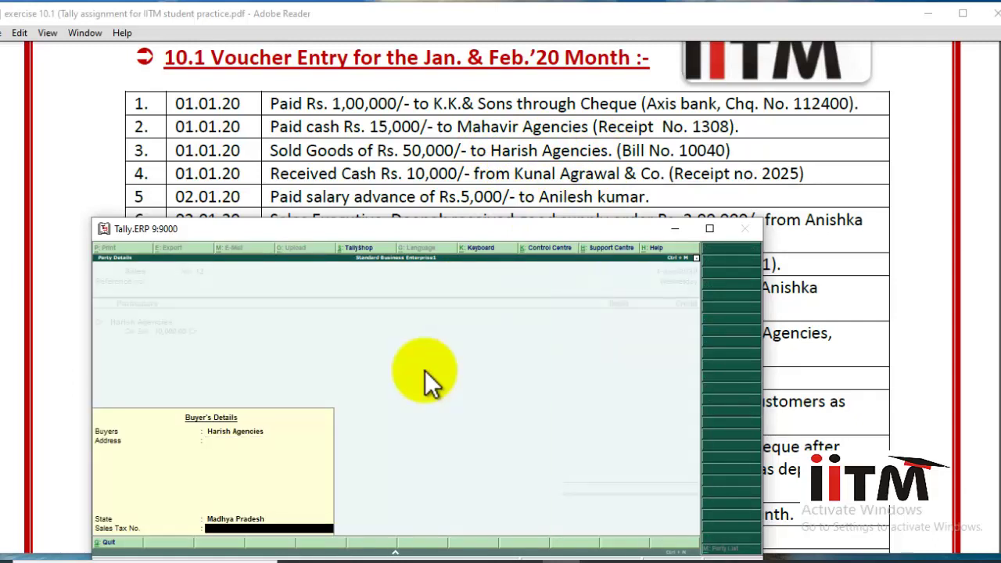
key("Return")
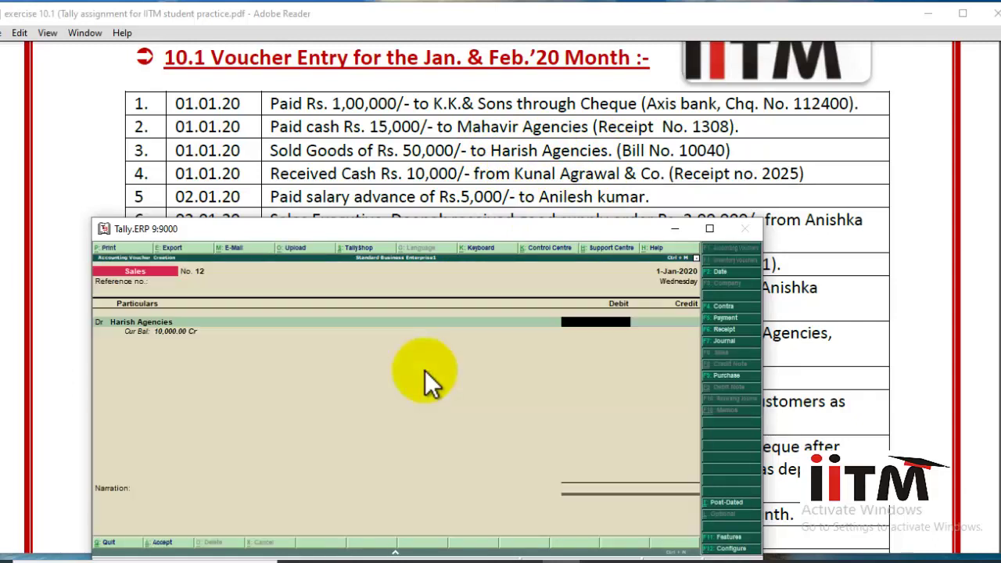
type("50,000")
key("Return")
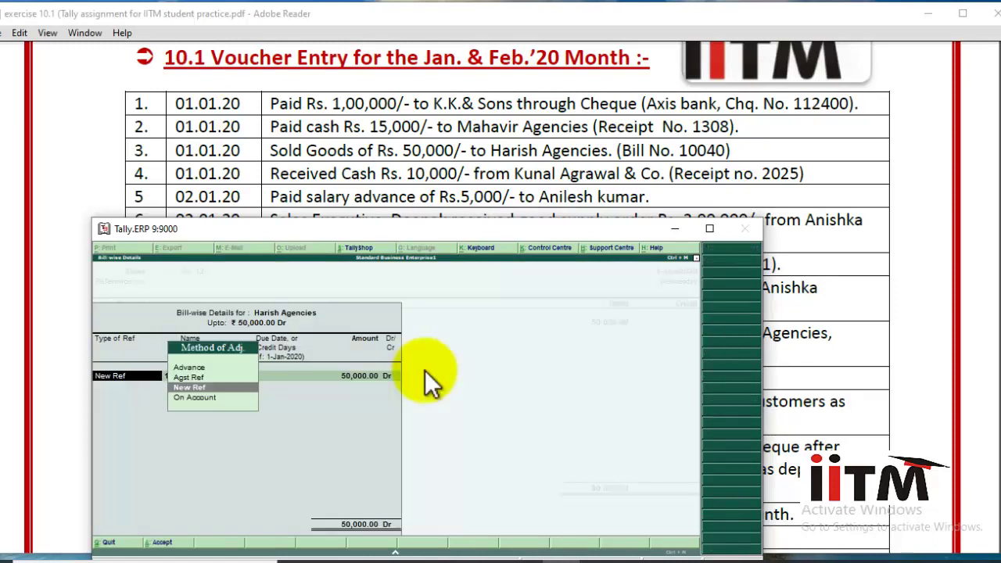
- Record the 50,000 from Harish Agencies as a New Ref with bill number 10040
type("2")
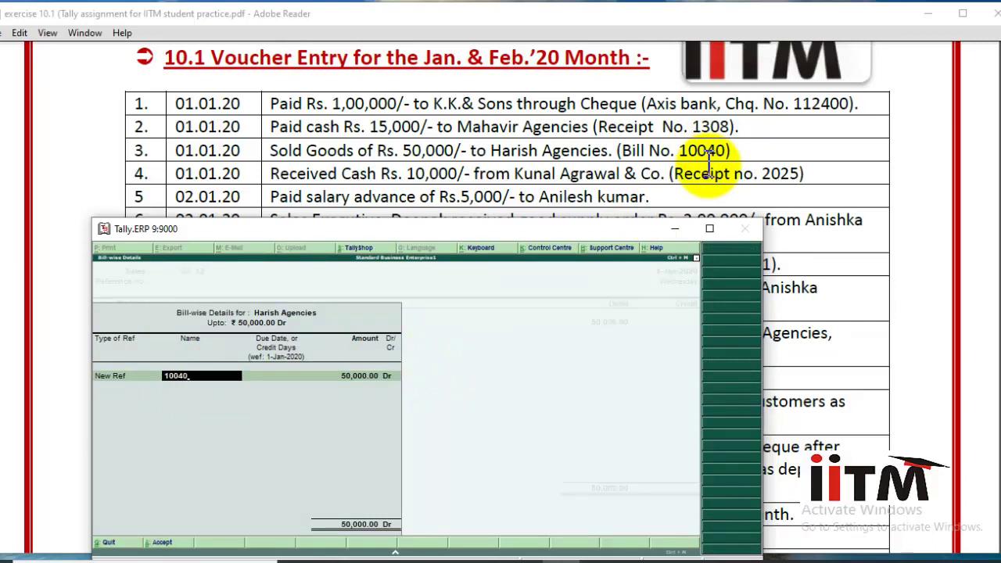
key("Return")
key("Return")
key("Return")
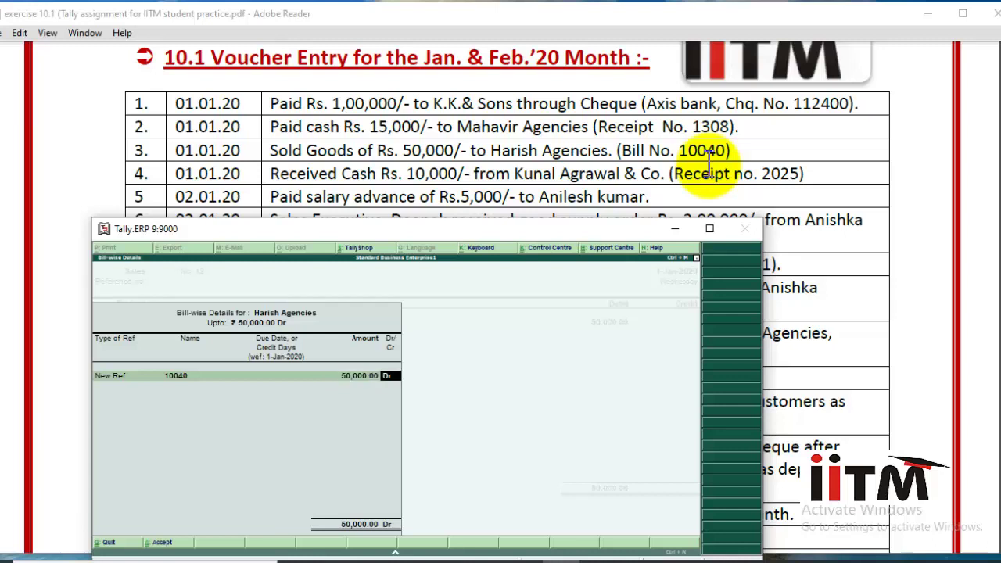
- Credit the Credit Sales ledger with 50,000 and save the Harish Agencies sales voucher without a narration
key("Return")
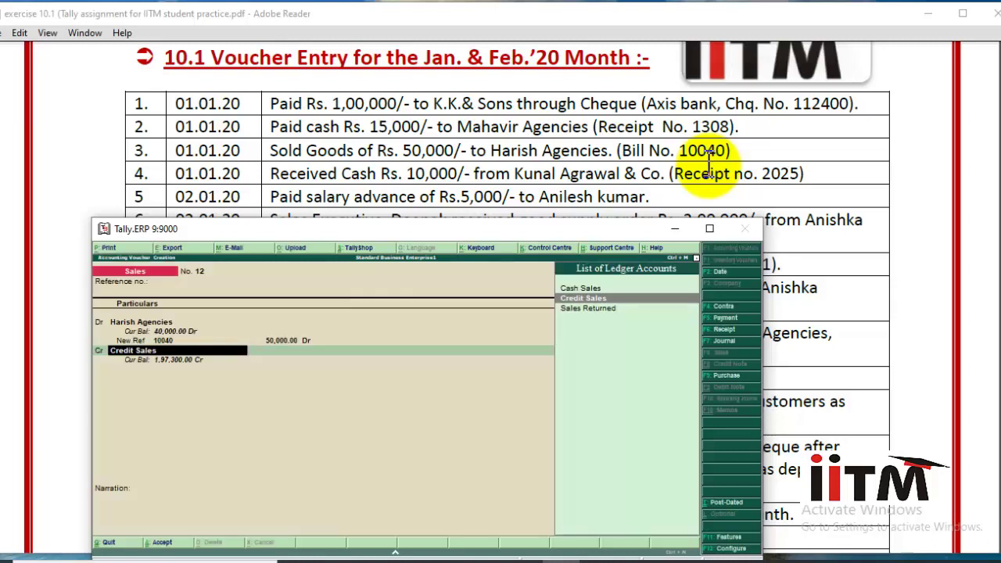
left_click(591, 300)
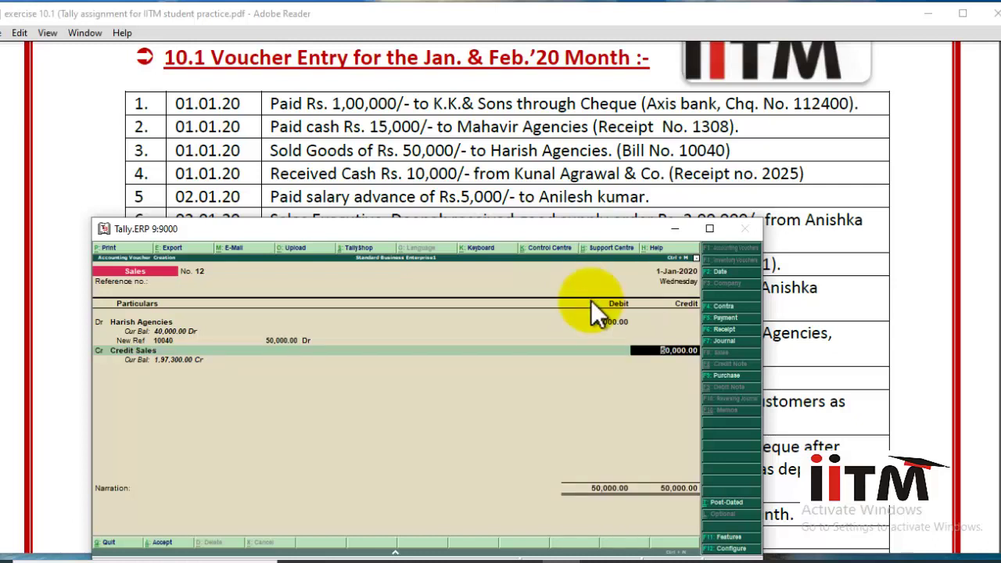
key("Return")
key("Return")
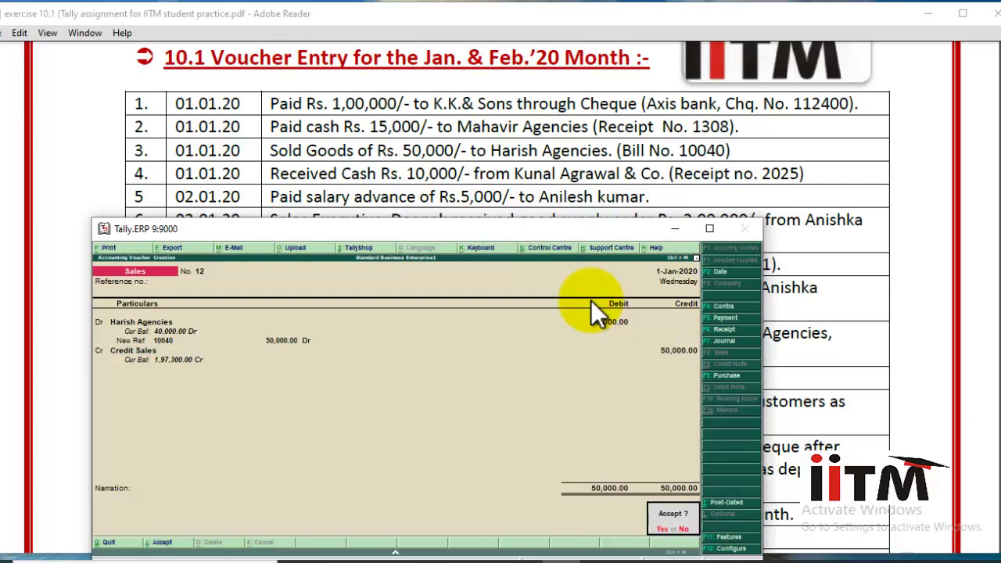
key("y")
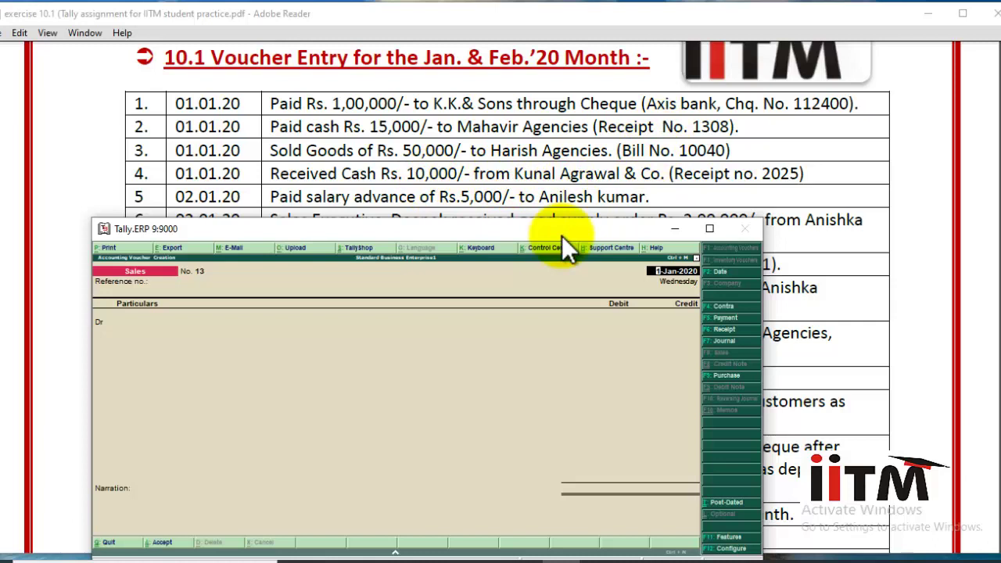
- Start a receipt voucher for 1-Jan-2020 and credit Kunal Agrawal & Co. with 10,000
key("F6")
key("Return")
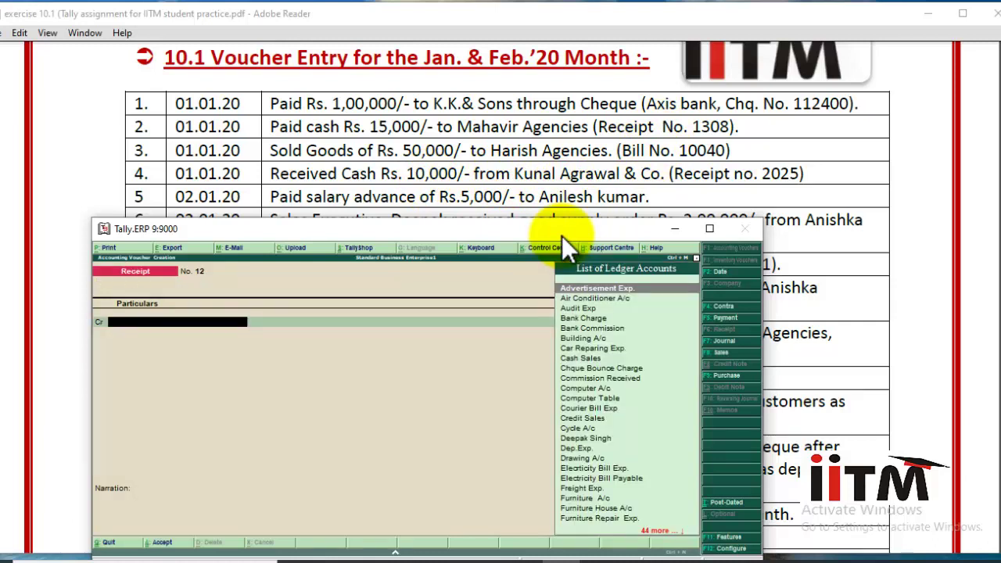
type("kun")
key("Return")
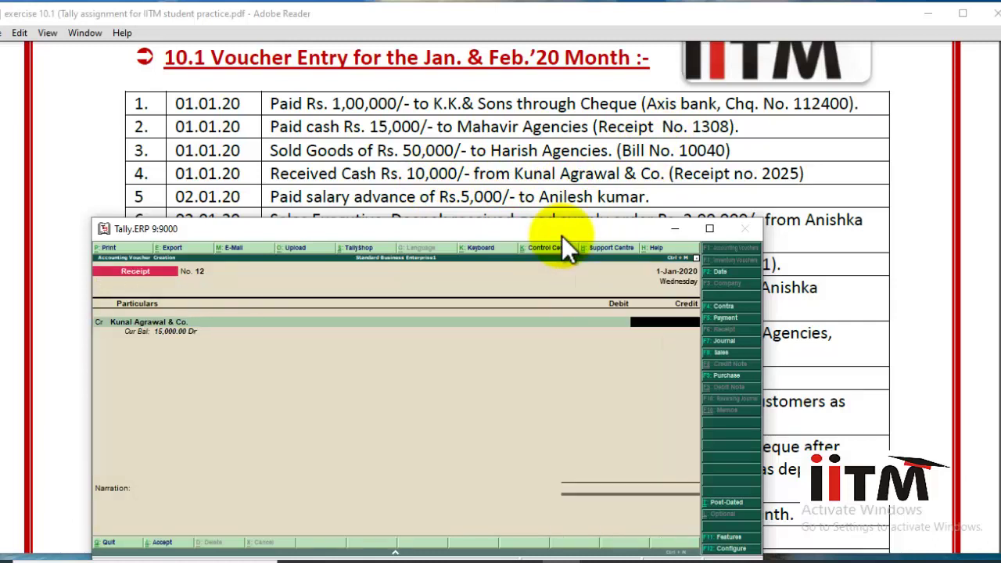
type("10,000")
key("Return")
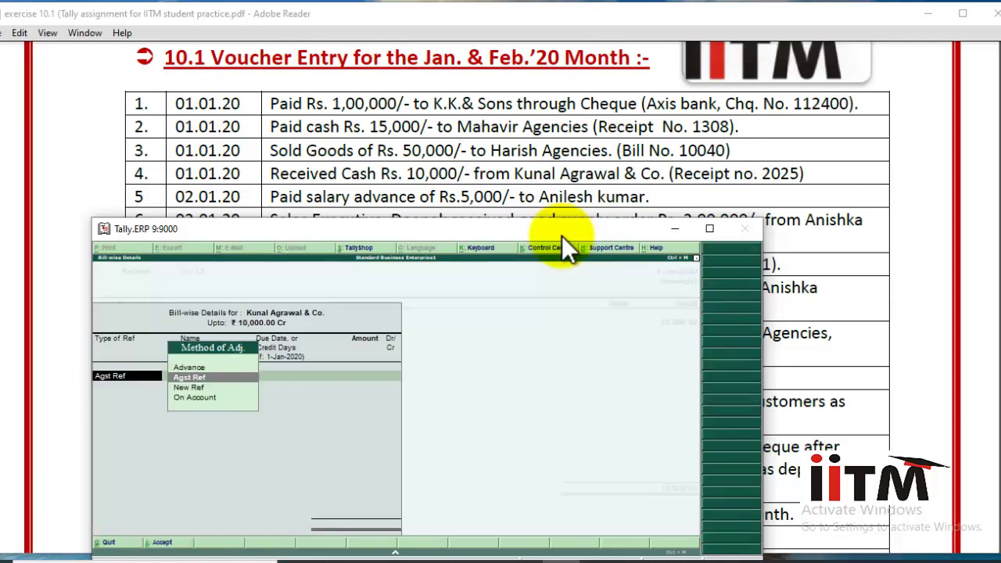
- Allocate the 10,000 from Kunal Agrawal & Co. as an Agst Ref to pending bill 10022
key("Return")
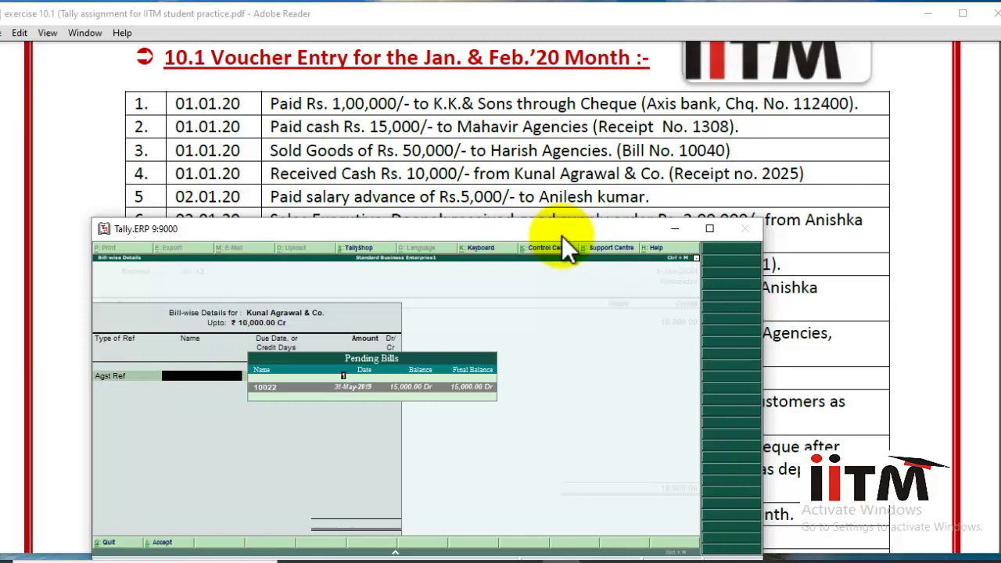
key("Return")
key("Return")
key("Return")
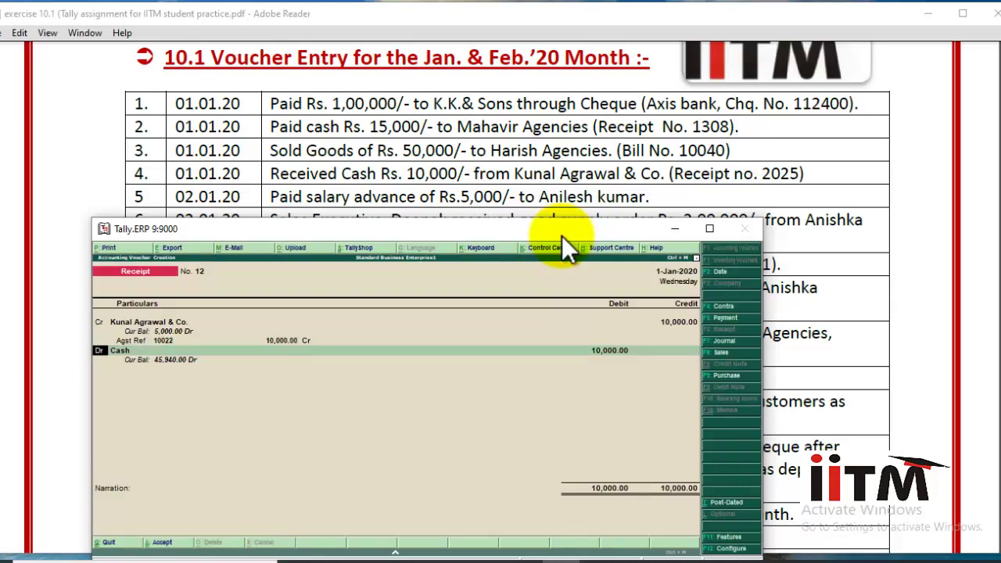
- Debit the Cash ledger with 10,000 and save the Kunal Agrawal & Co. receipt voucher without a narration
key("Return")
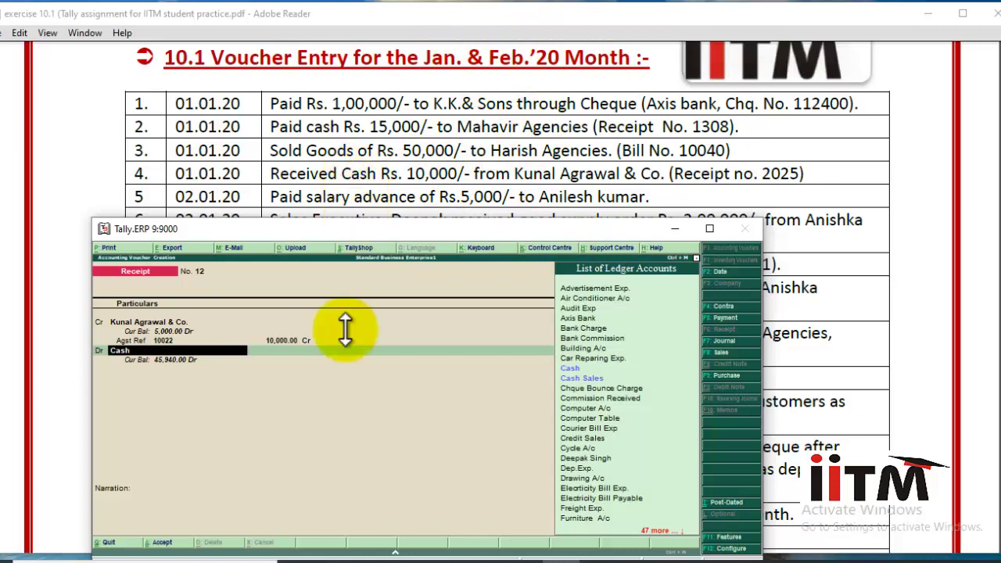
key("Return")
key("Return")
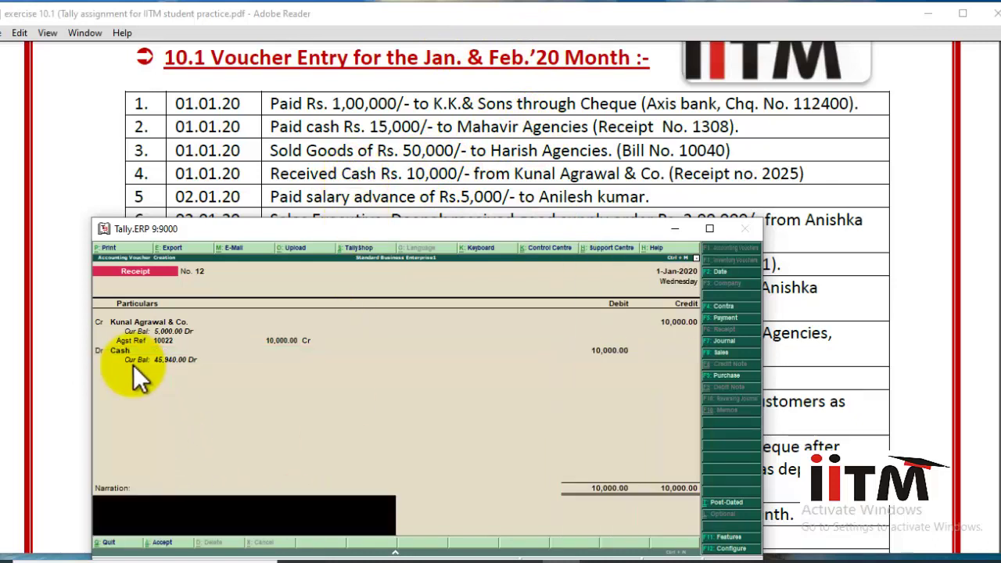
key("Return")
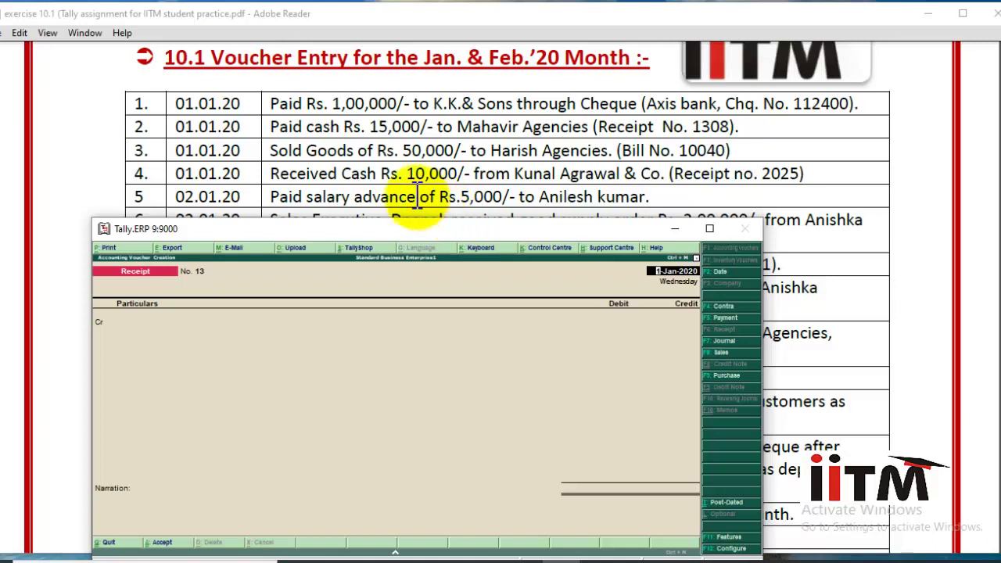
- Start a payment voucher and set its date to 2-1-2020
key("F5")
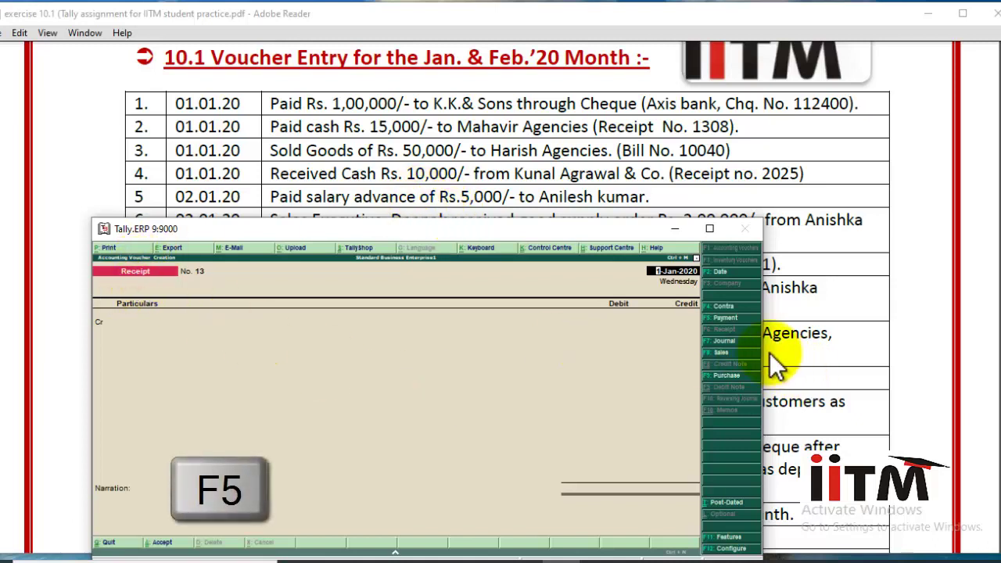
left_click(727, 317)
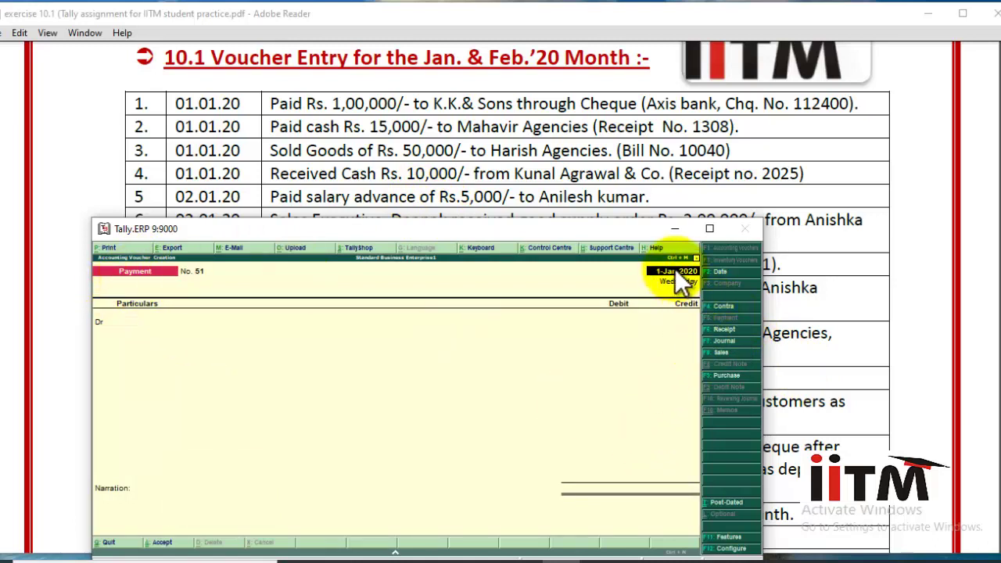
left_click(656, 278)
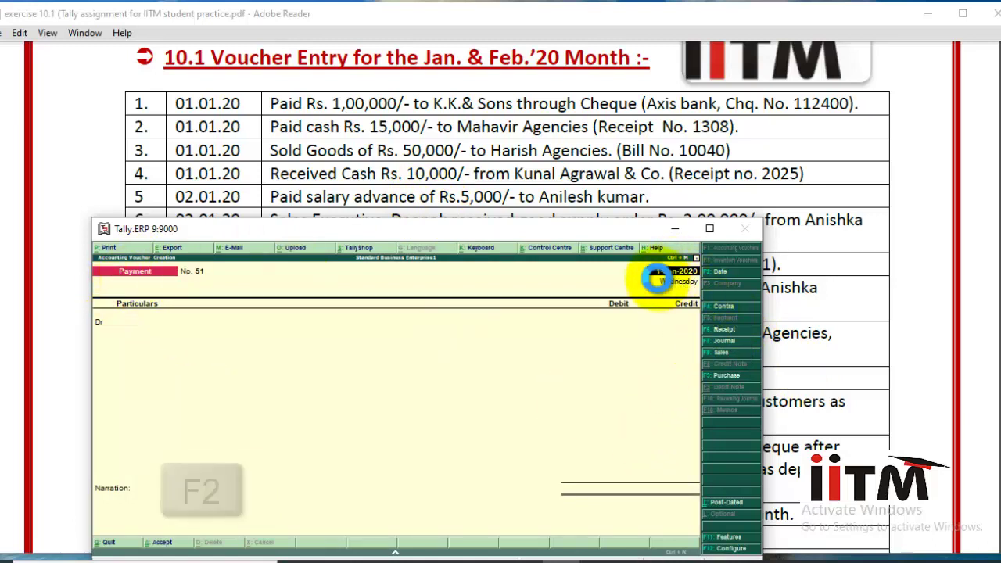
type("2-1-2020")
key("Return")
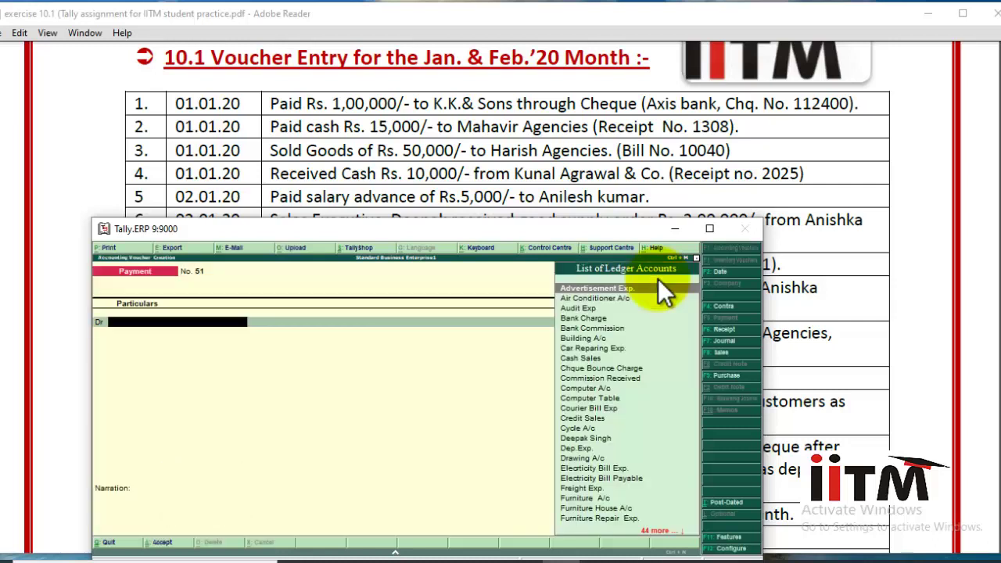
- Create a new ledger for the debit line named Advance Salary under the Loans & Advances (Asset) group
key("alt+c")
type("A")
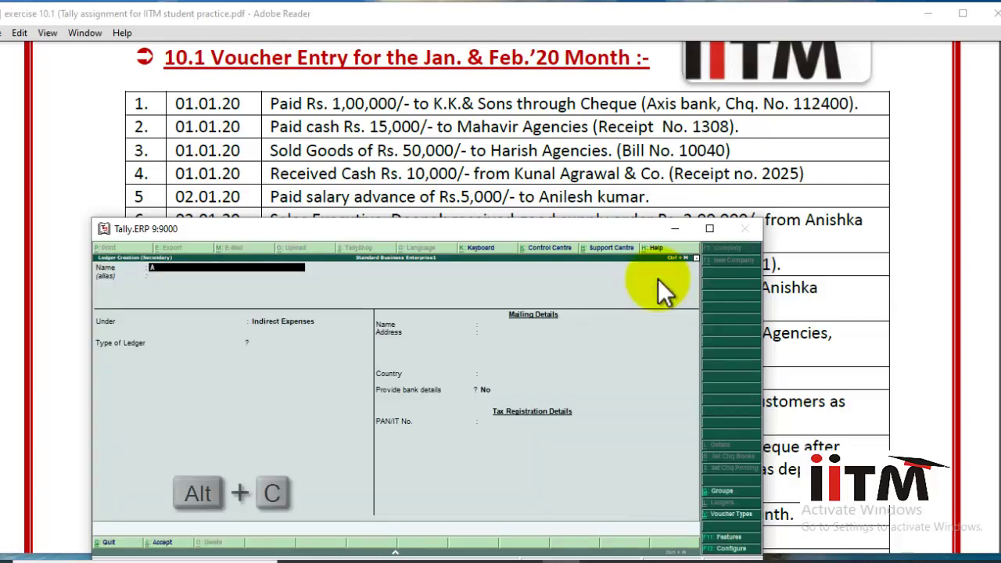
type("dvance")
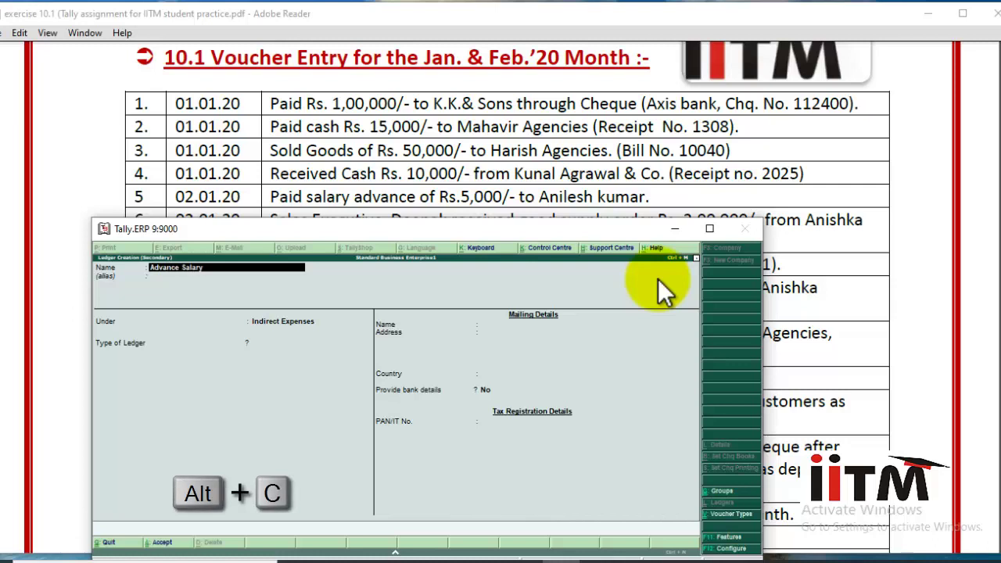
type(" Salary")
key("Return")
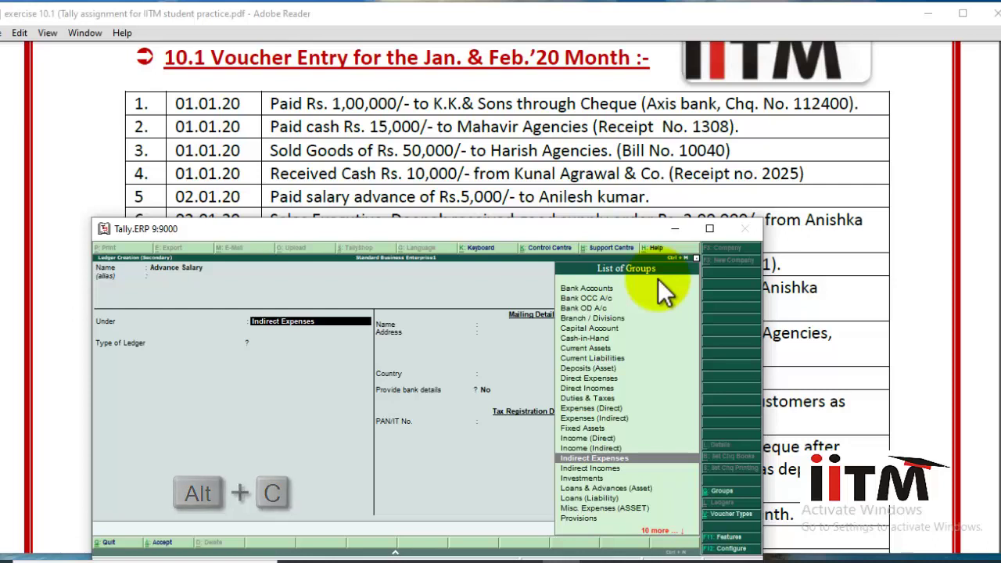
type("lo")
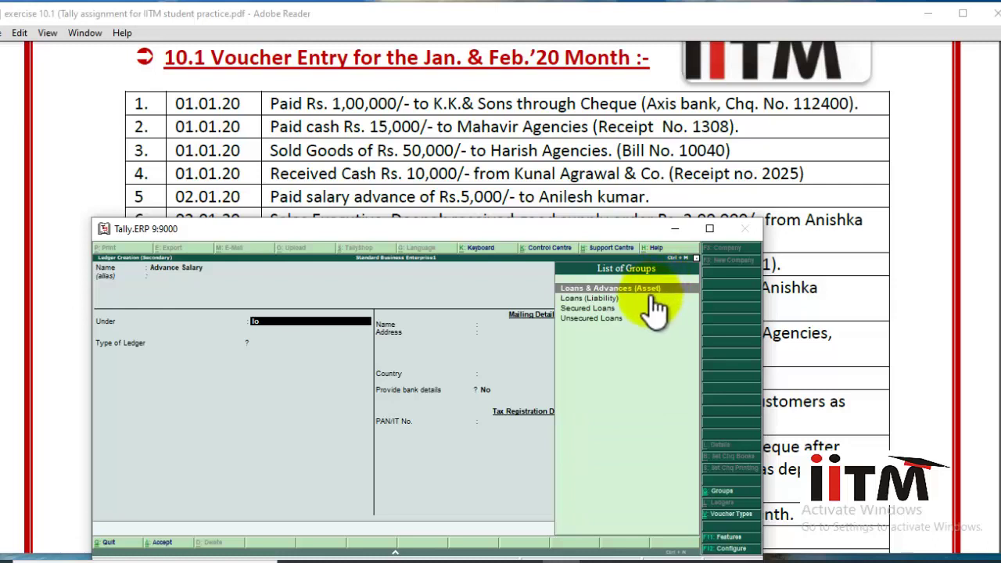
left_click(650, 291)
- Keep the default mailing, bank and tax details for the Advance Salary ledger and save it
key("Return")
key("Return")
key("Return")
key("Return")
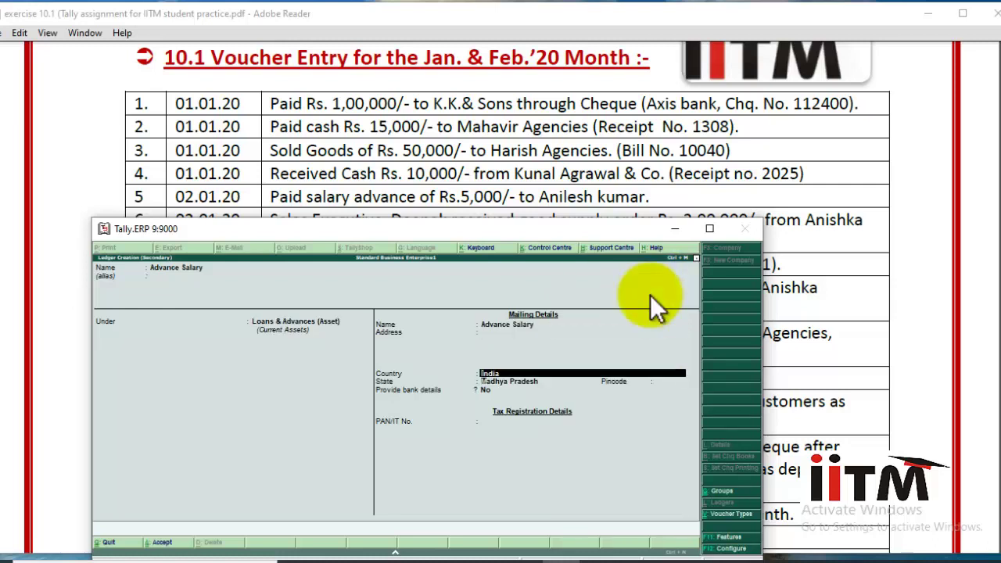
key("Return")
key("Return")
key("Return")
key("Return")
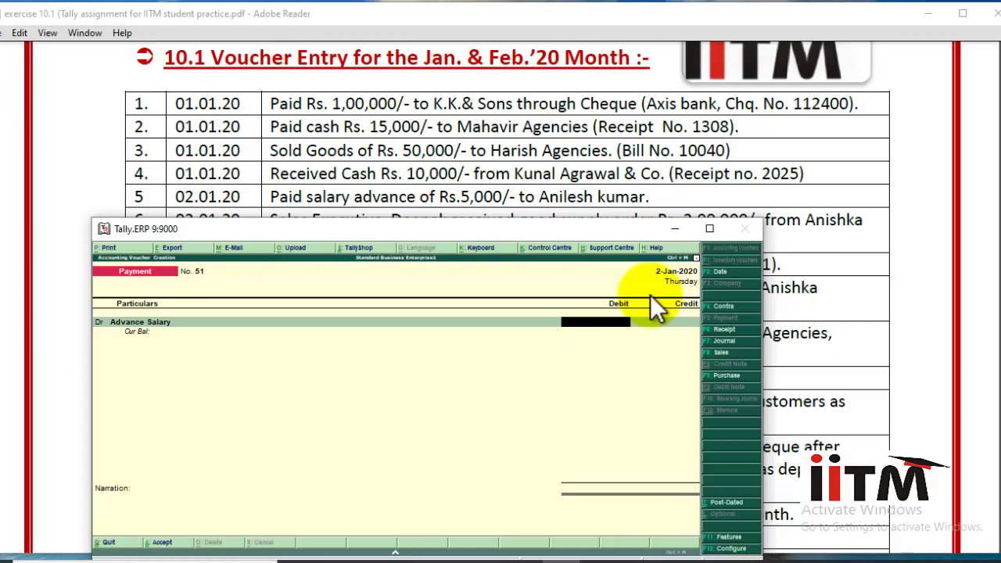
- Debit Advance Salary and credit Cash with 5,000, and save the payment voucher without a narration
type("5")
type("000")
key("Return")
type("Cas")
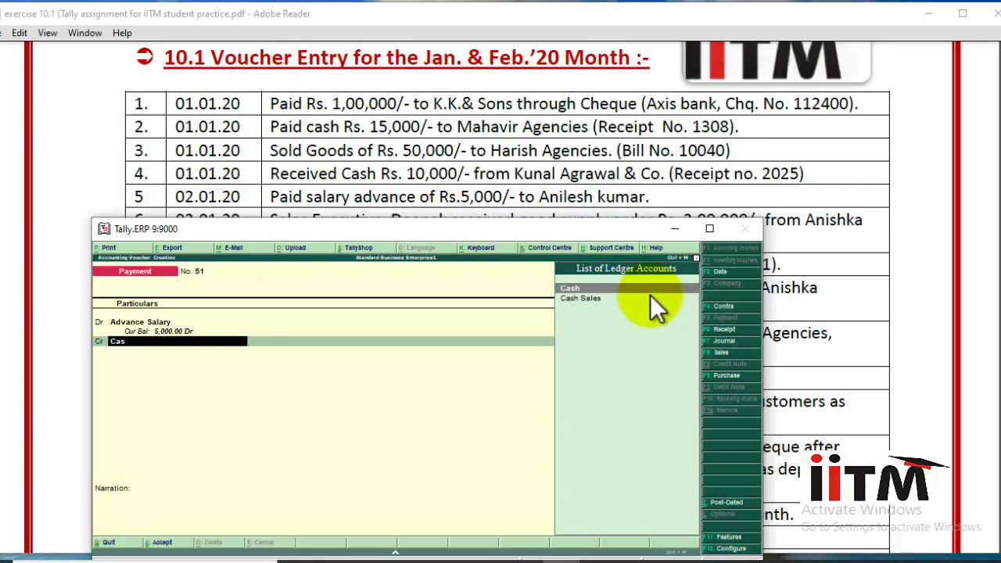
key("Return")
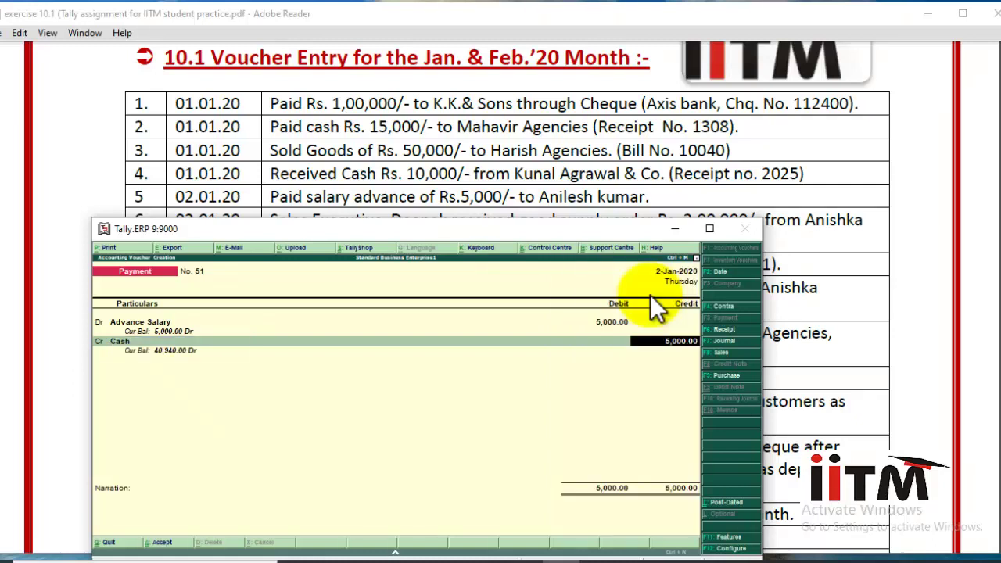
key("Return")
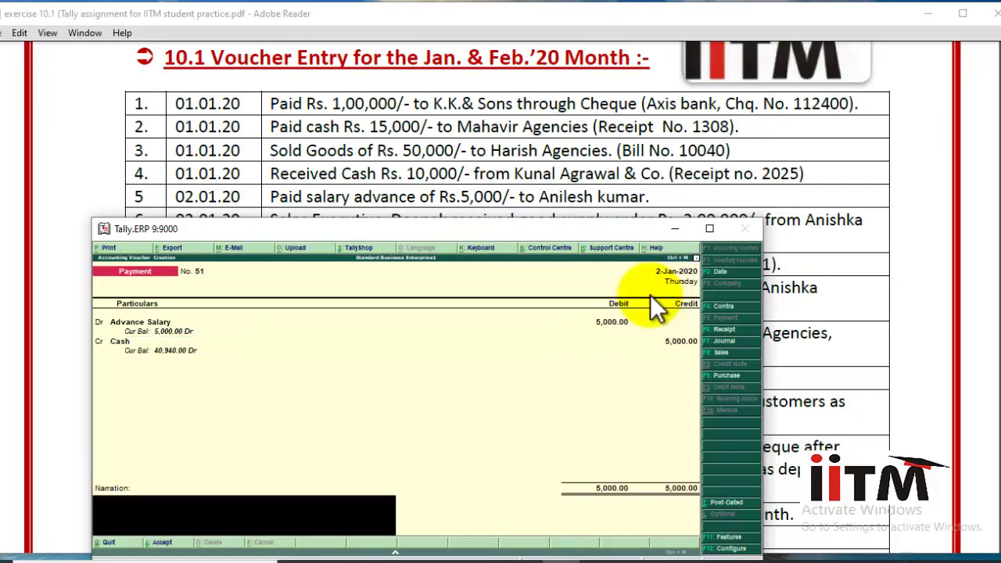
key("Return")
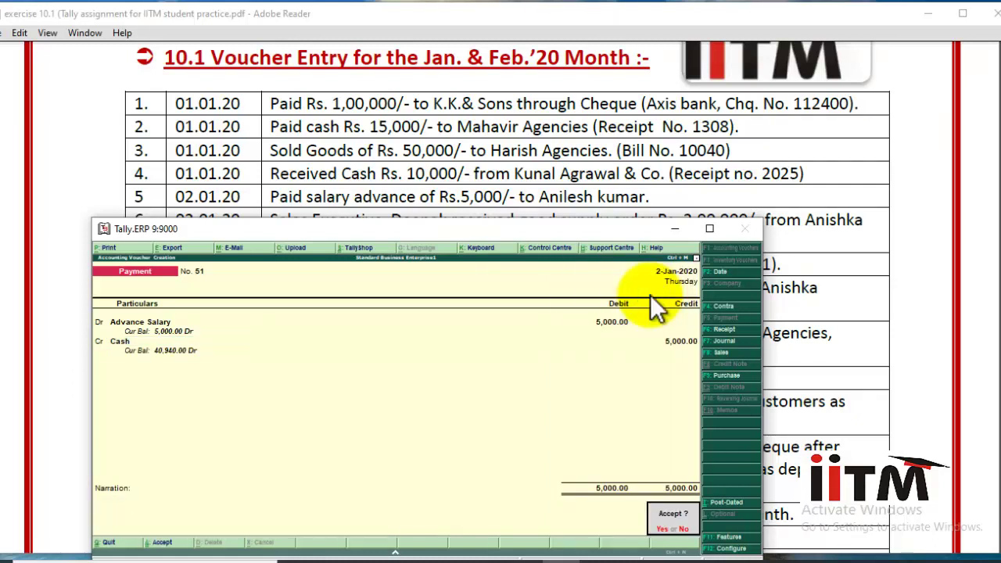
key("Return")
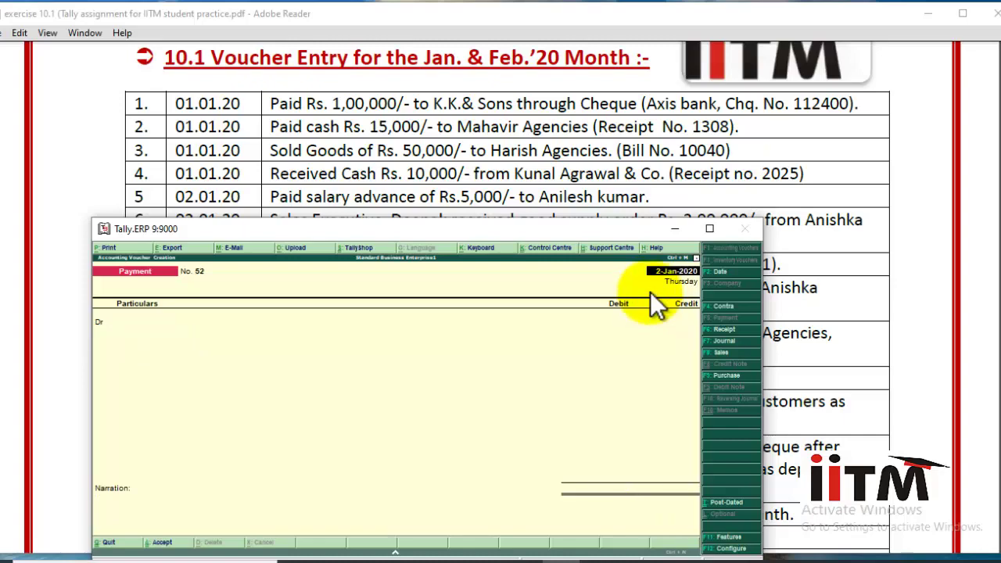
- Start a sales voucher dated 2-Jan-2020 for the goods supplied to Anishka Agencies in transaction 7 of the exercise
left_click_drag(994, 188, 995, 227)
scroll(438, 101, "down", 2)
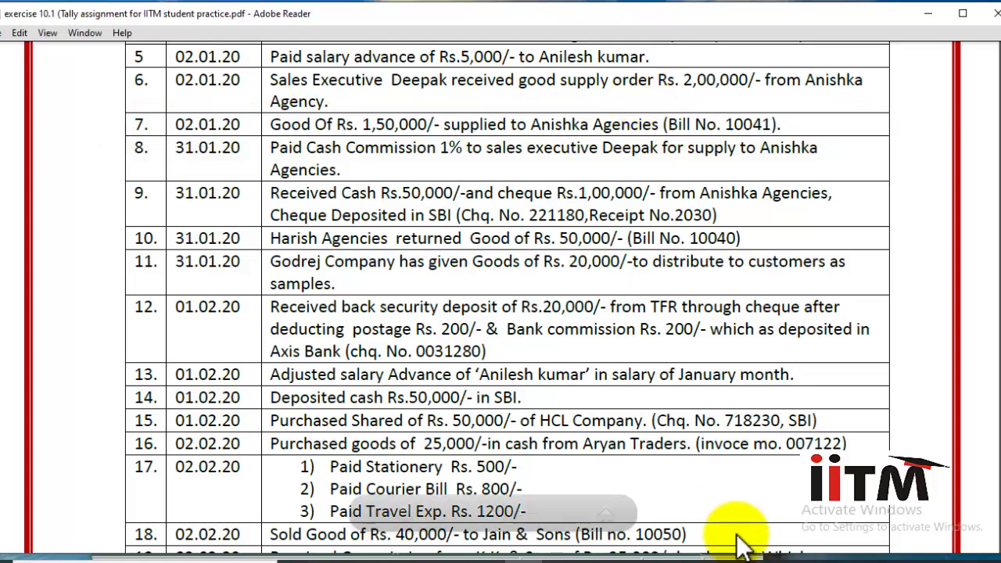
left_click(540, 548)
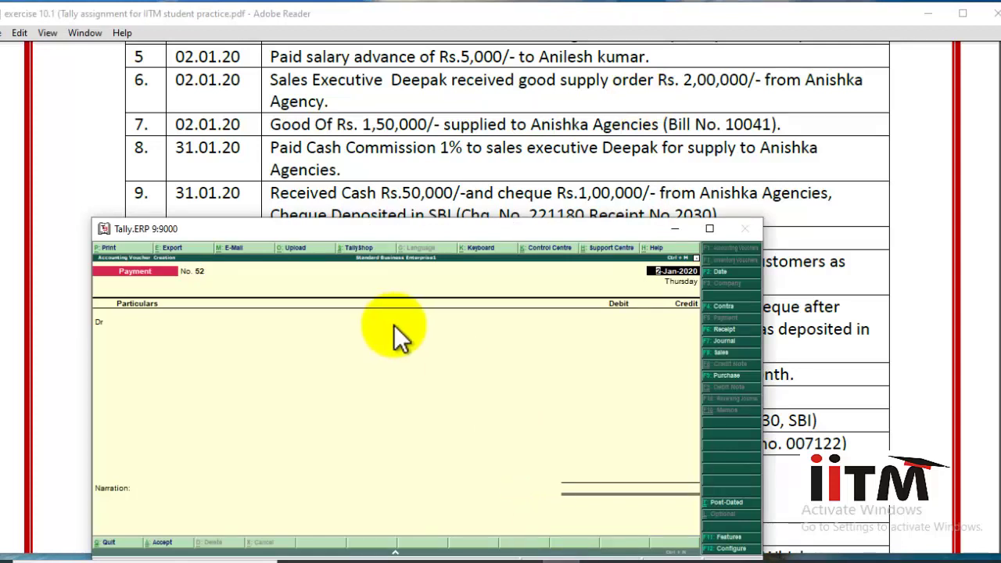
left_click(736, 353)
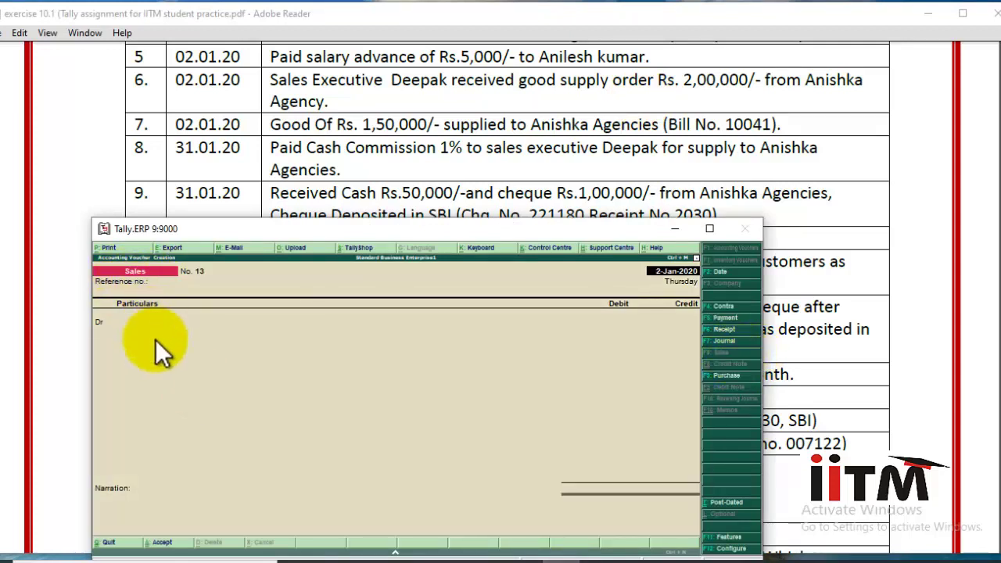
key("Return")
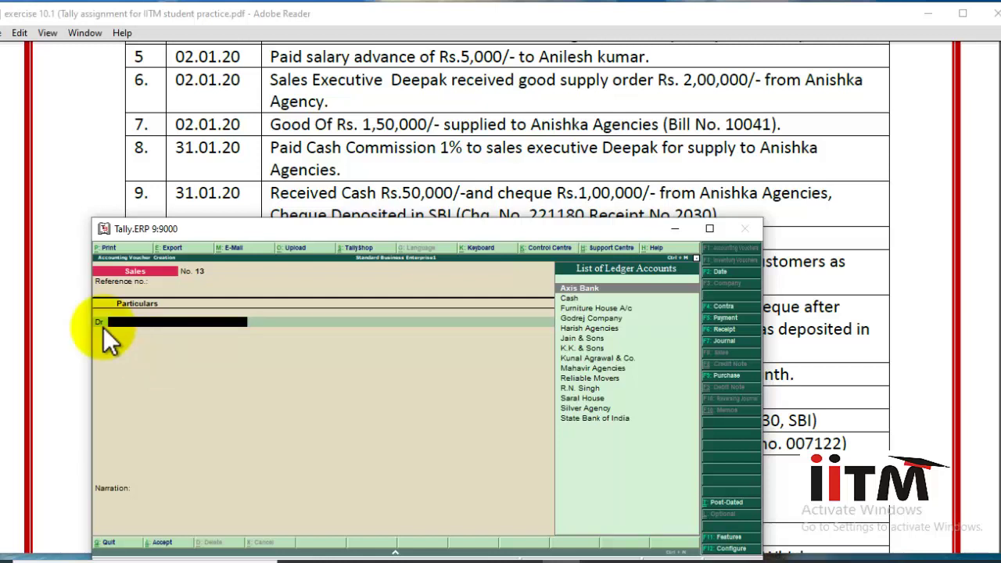
- Create a new ledger for the sales voucher's debit line named Anishka Agencies under the Sundry Debtors group
key("alt+c")
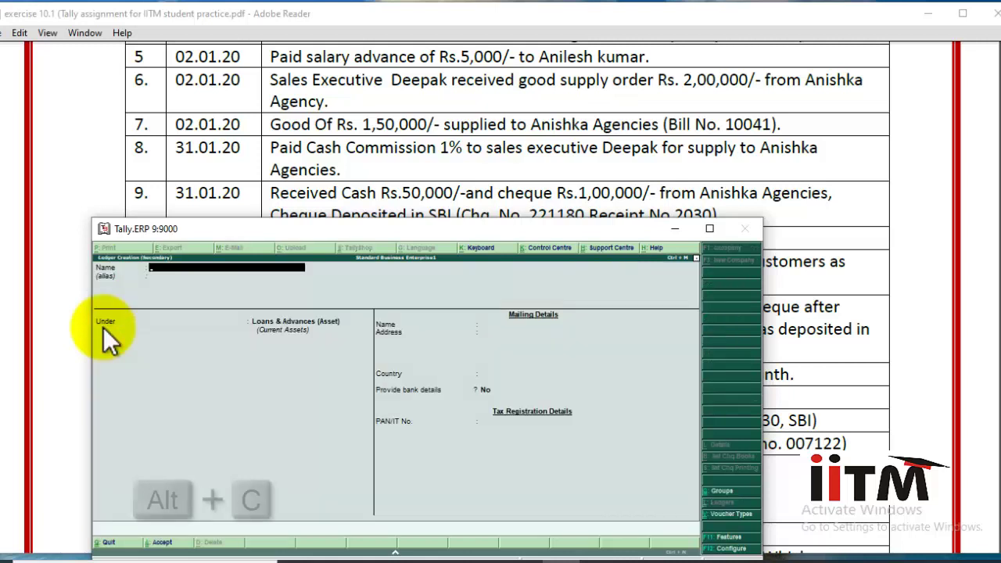
type("Ani")
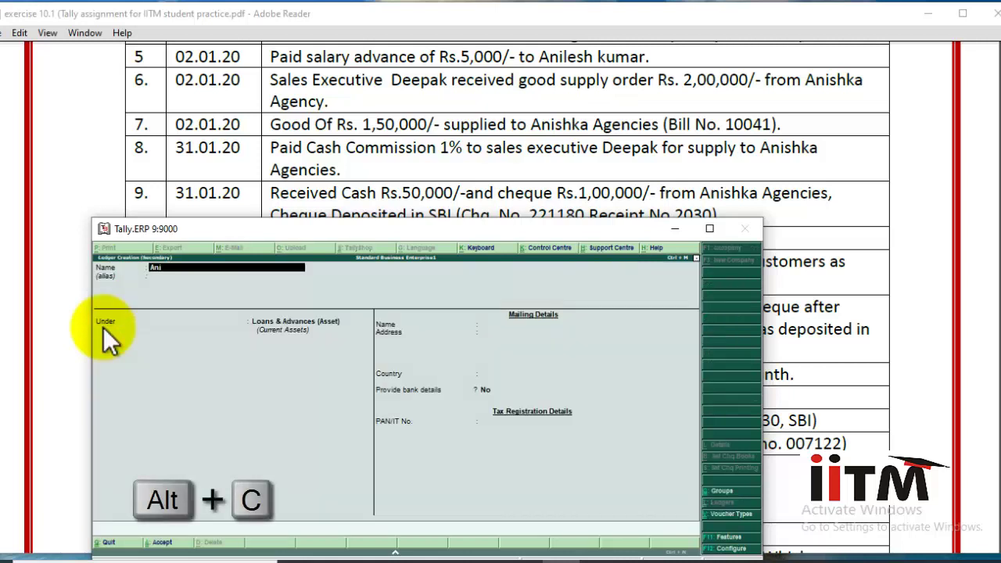
type("shka Agen")
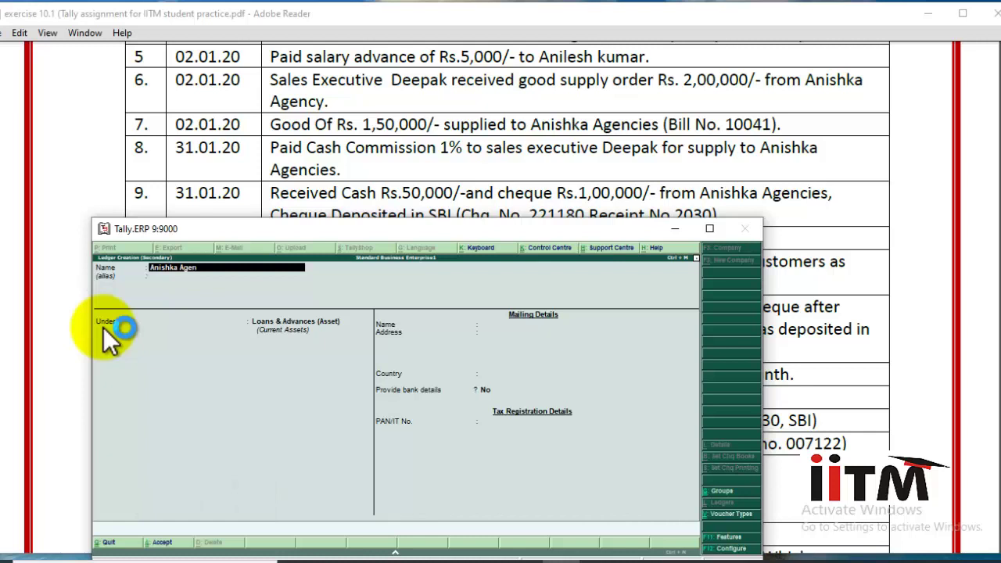
type("cies")
key("Return")
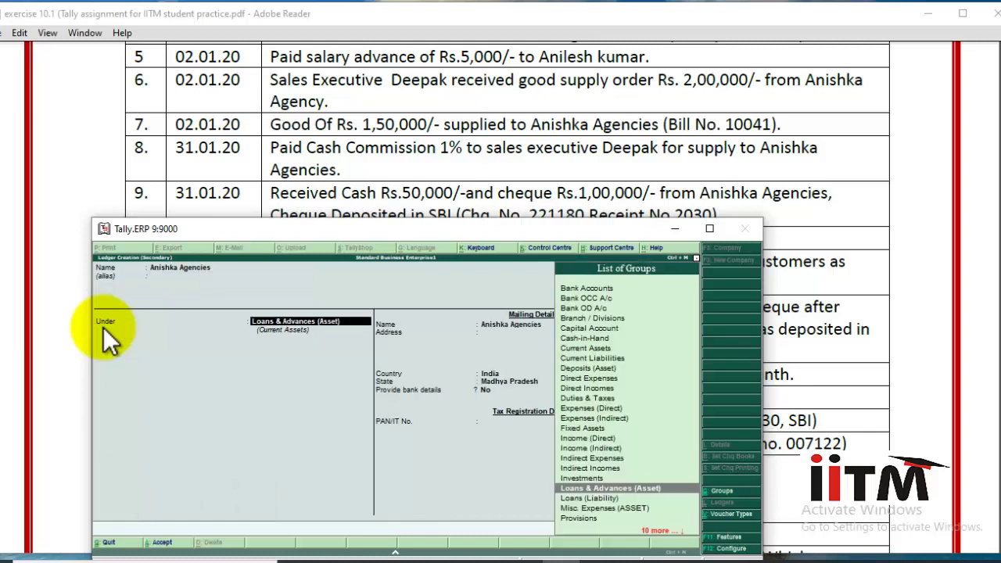
type("sund")
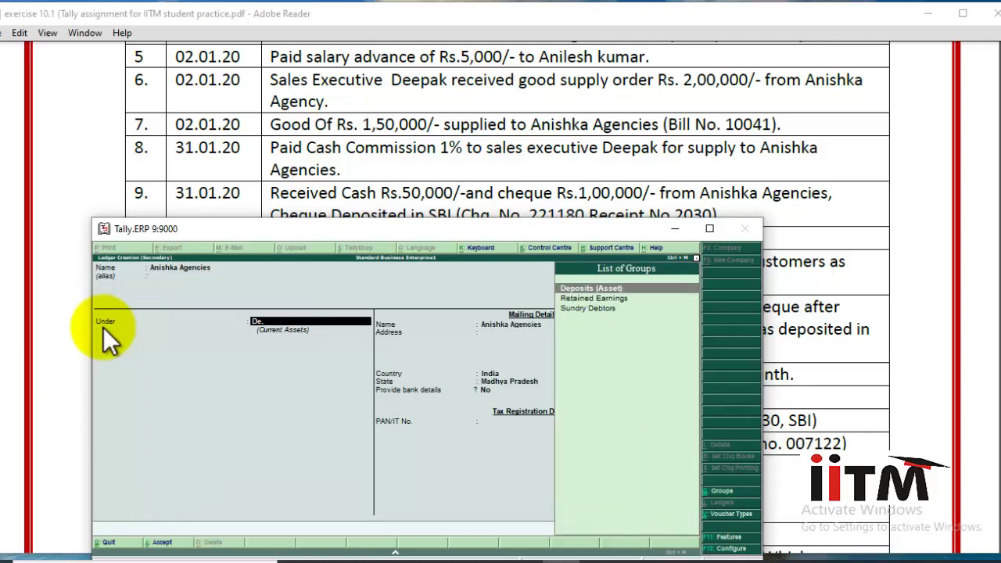
key("Return")
- Keep bill-by-bill balances and the default credit, mailing and tax details for the Anishka Agencies ledger and save it
key("Return")
key("Return")
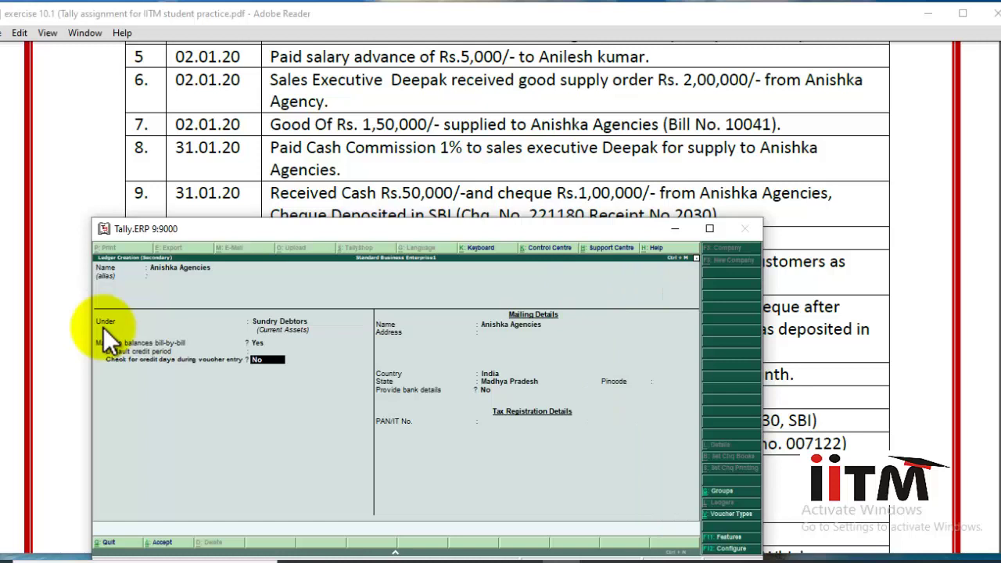
key("Return")
key("Return")
key("Return")
key("Return")
key("Return")
key("Return")
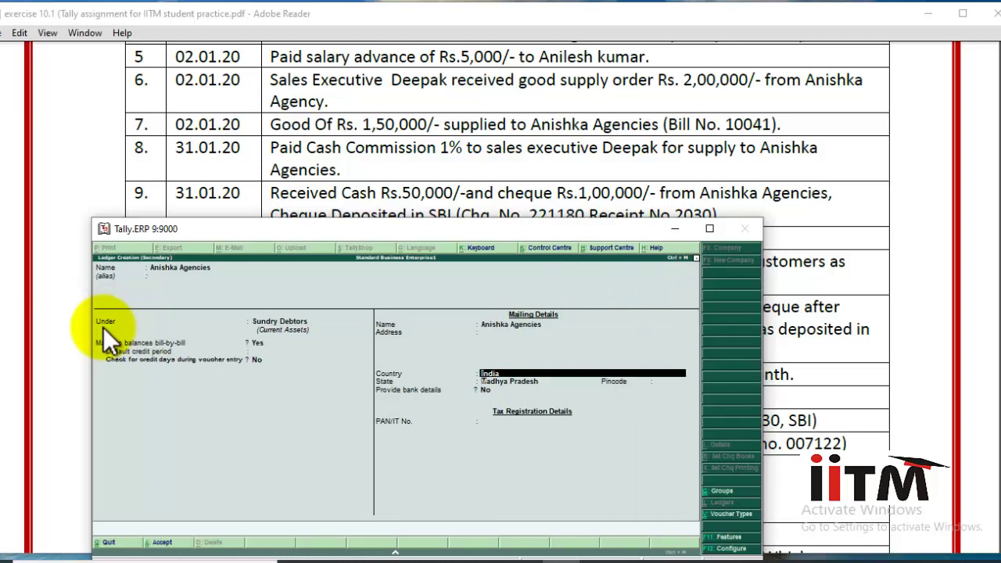
key("Return")
key("Return")
key("Return")
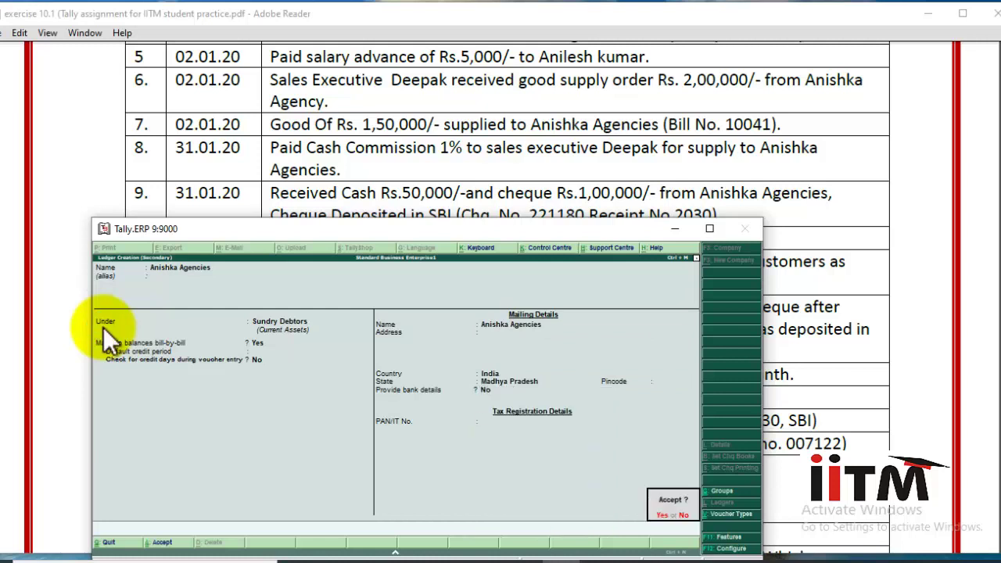
key("Return")
- Accept the default buyer's details for Anishka Agencies and debit the party with 1,50,000
key("Return")
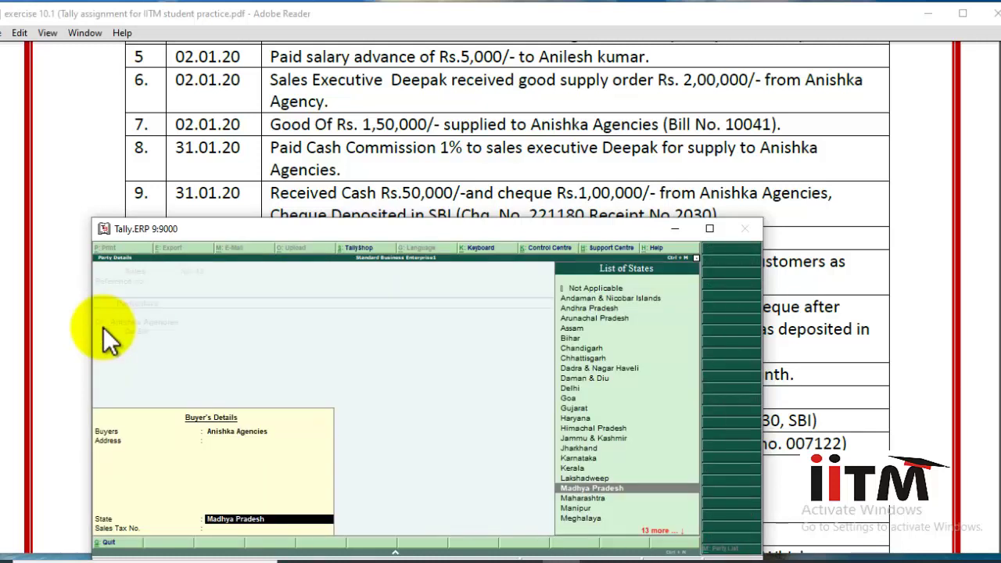
key("Return")
key("Return")
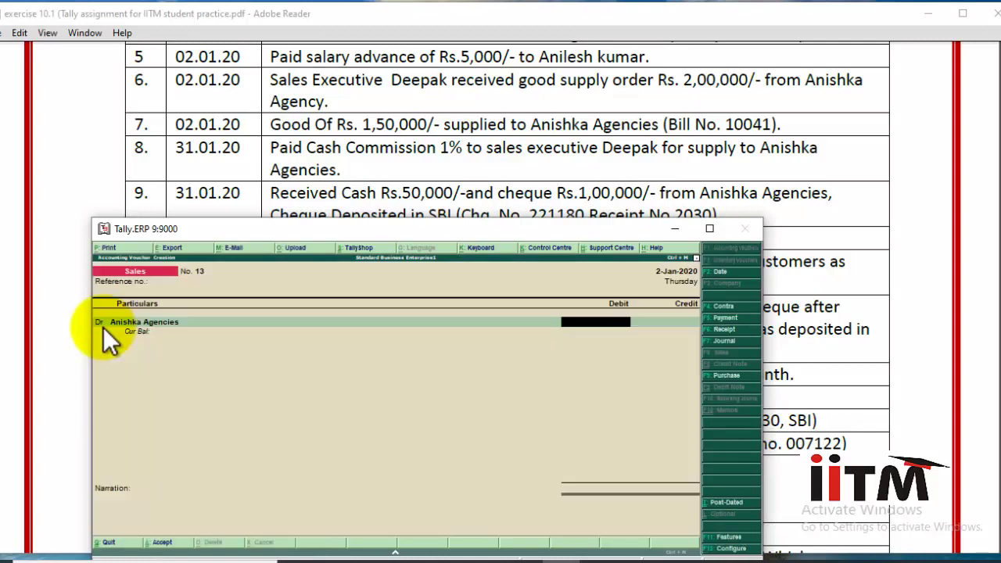
type("1,59")
key("BackSpace")
type("0,000")
key("Return")
- Allocate the full Anishka Agencies amount to a new bill reference named 10041, without a due date
key("Return")
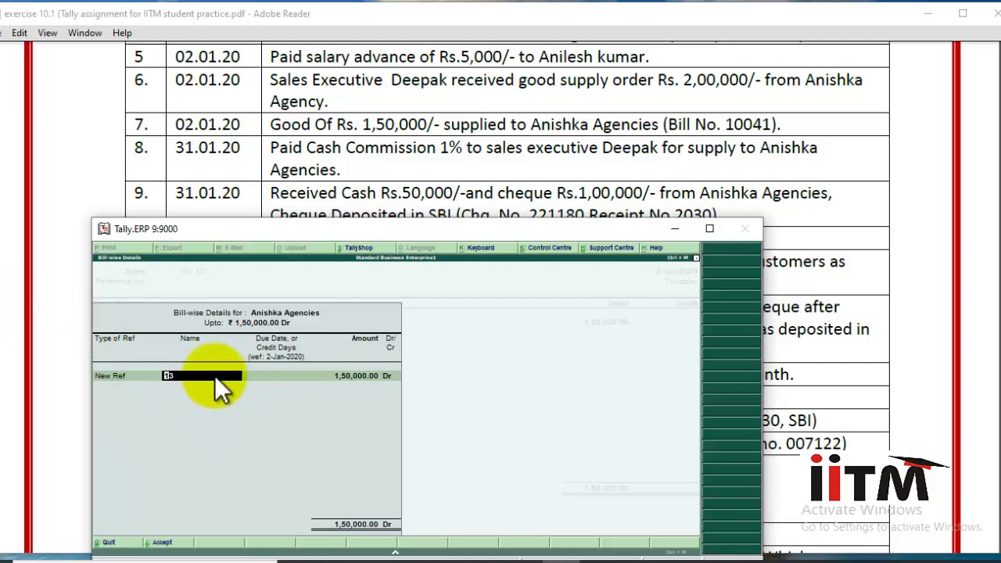
type("100")
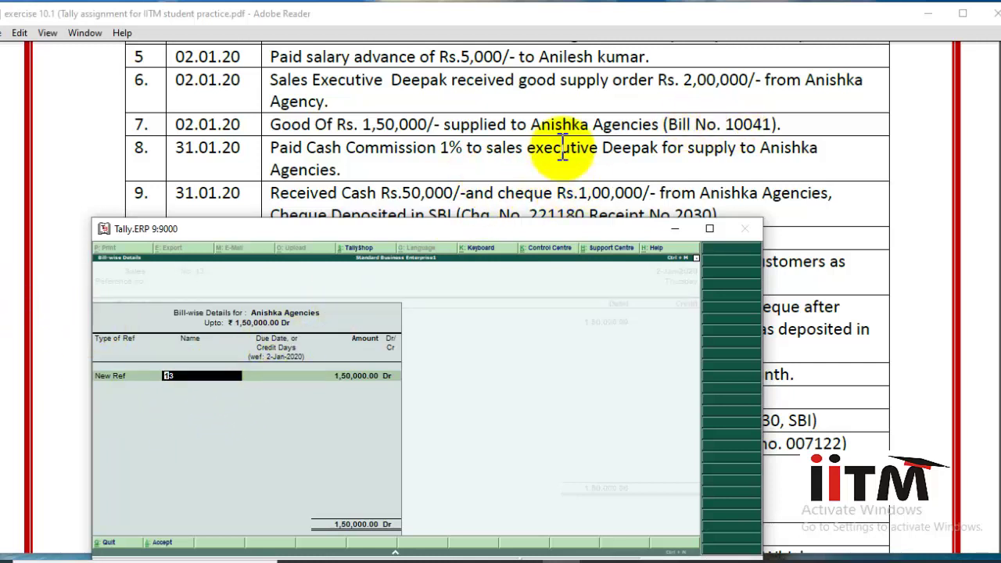
type("4")
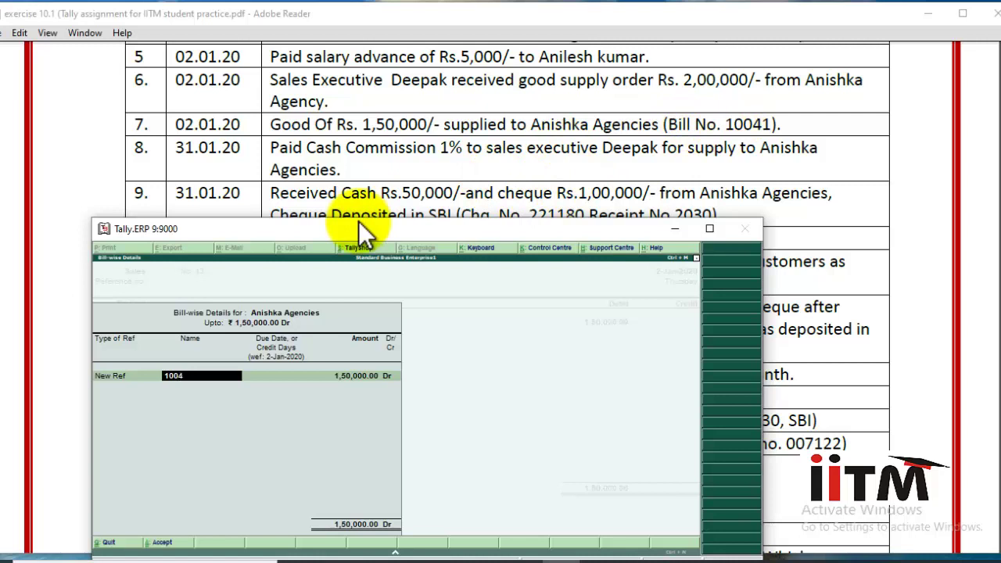
type("1")
key("Return")
key("Return")
key("Return")
key("Return")
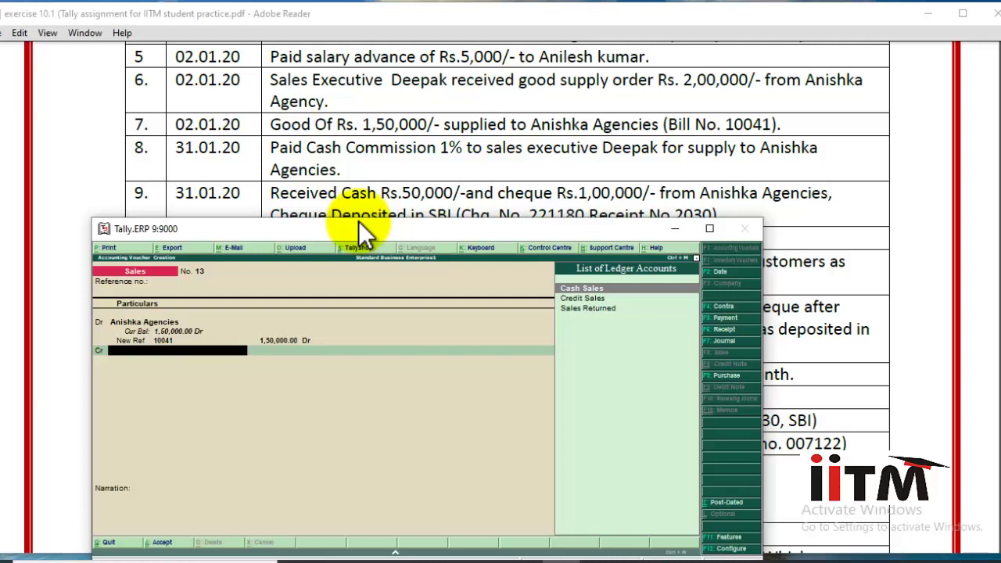
- Credit the Credit Sales ledger with 1,50,000 and save the sales voucher without a narration
key("Down")
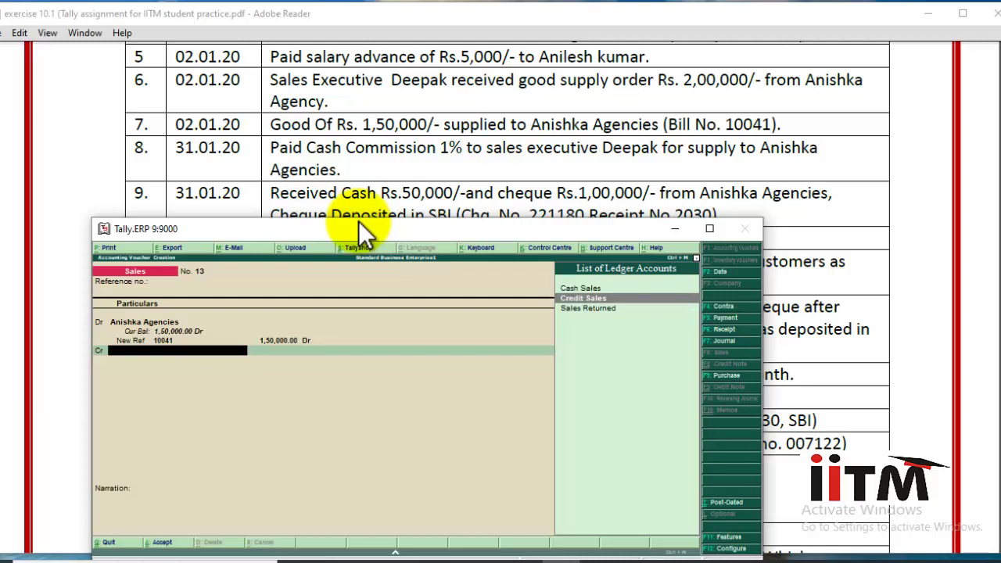
key("Up")
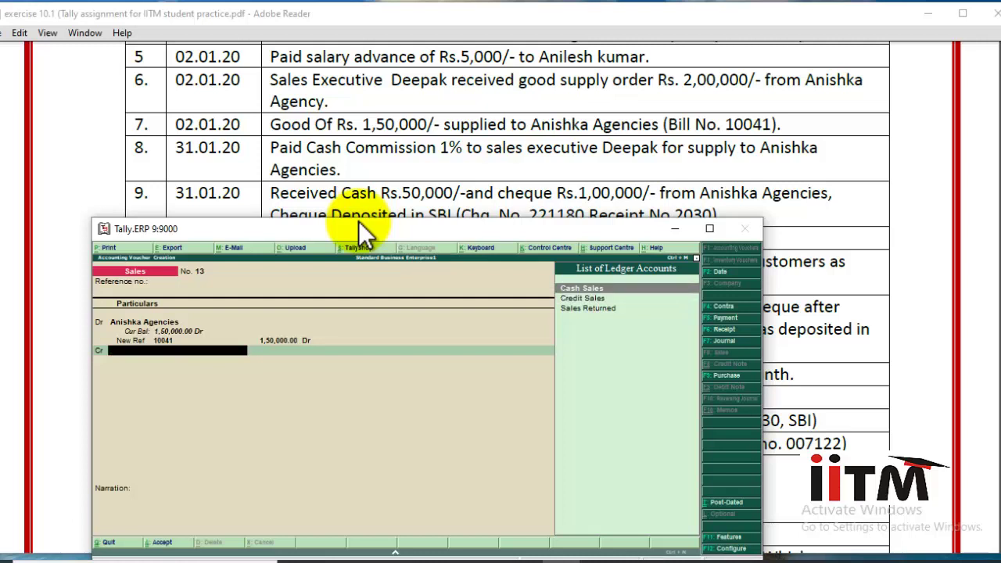
key("Down")
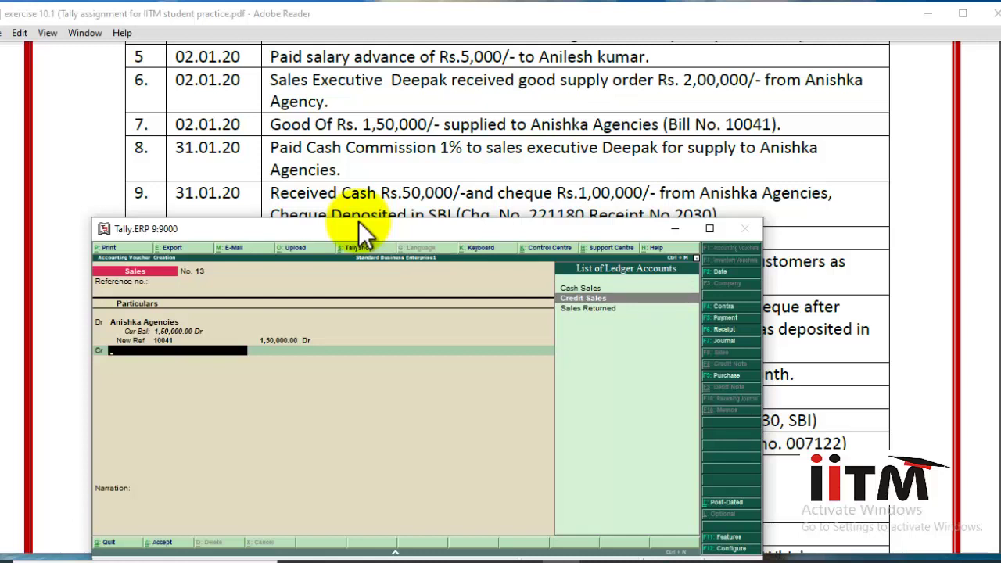
key("Up")
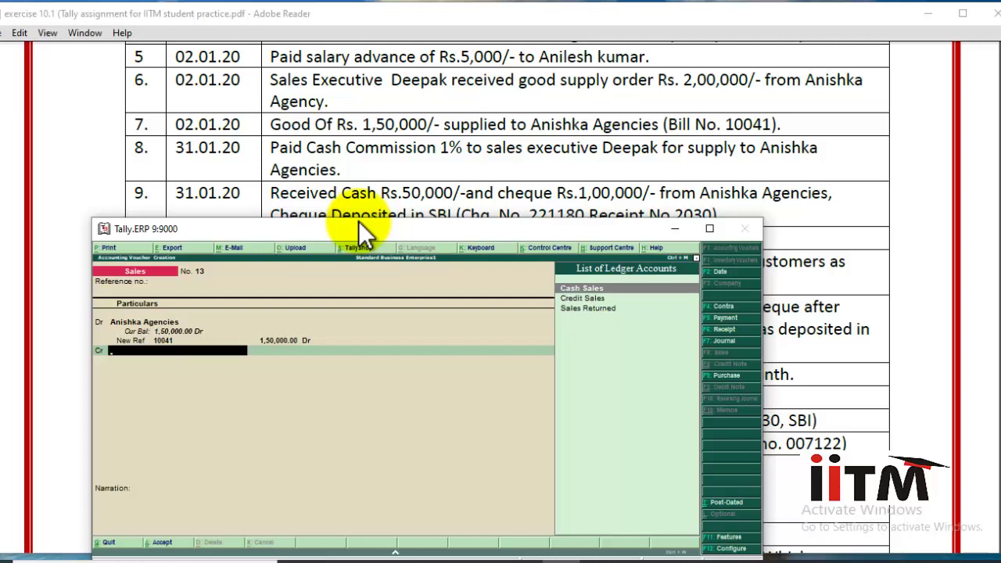
key("Down")
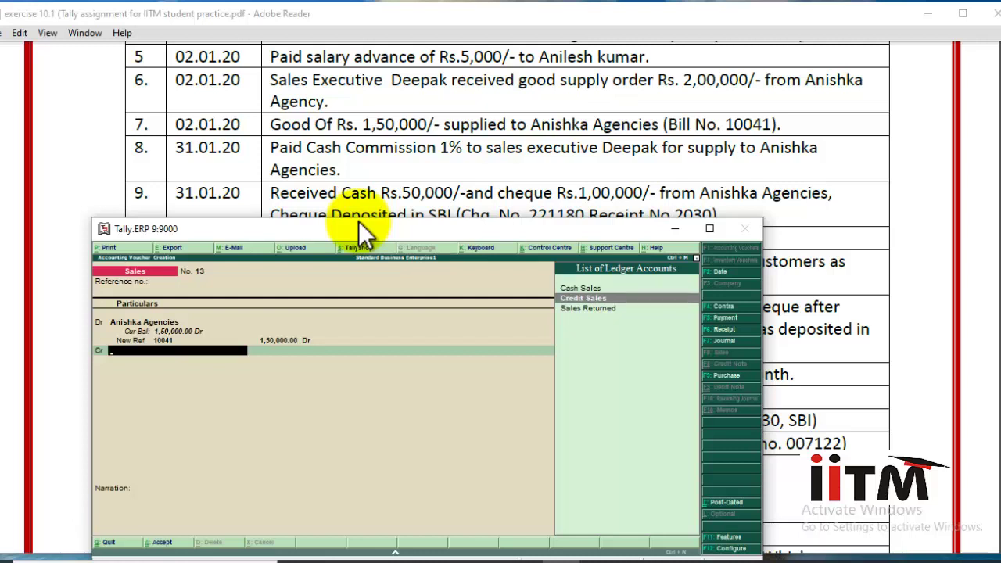
left_click(621, 298)
key("Return")
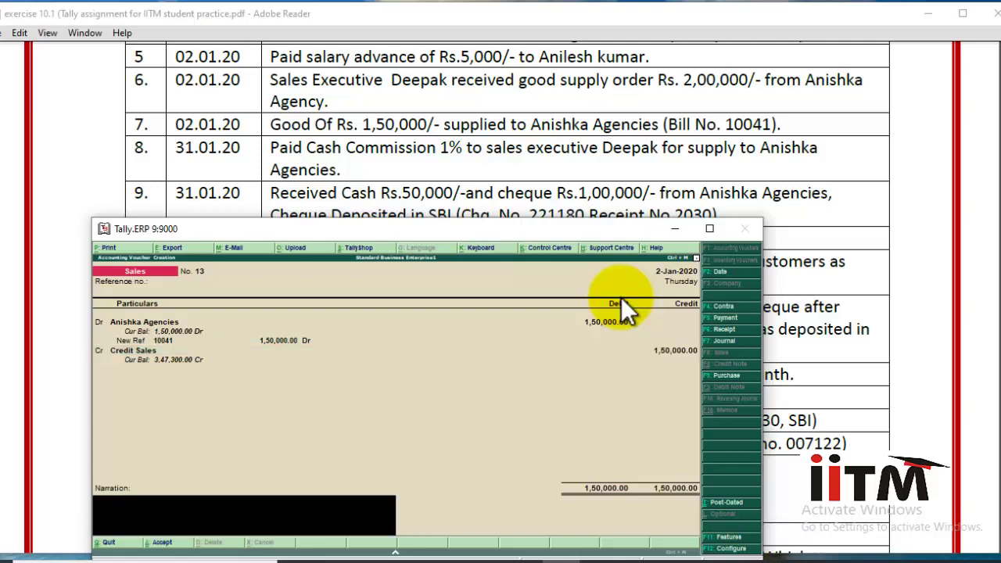
left_click(620, 298)
key("Return")
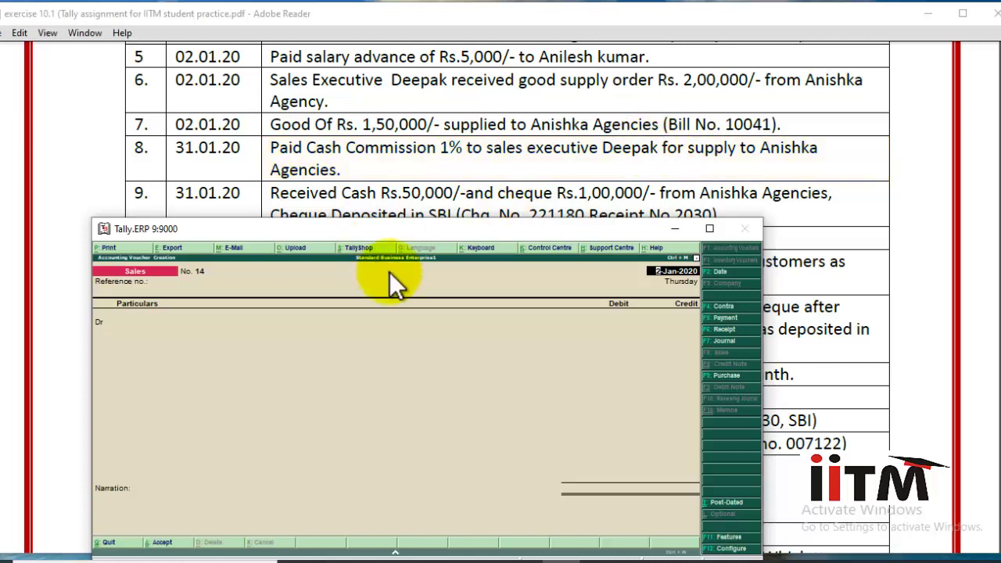
- Start a payment voucher dated 31-1-2020 for the cash commission in transaction 8 of the exercise
left_click(212, 365)
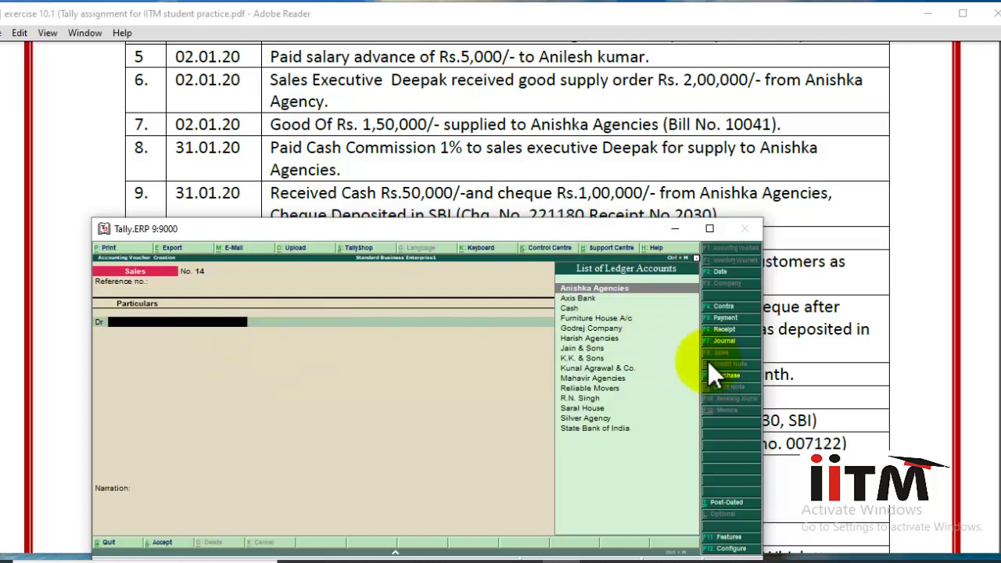
key("F5")
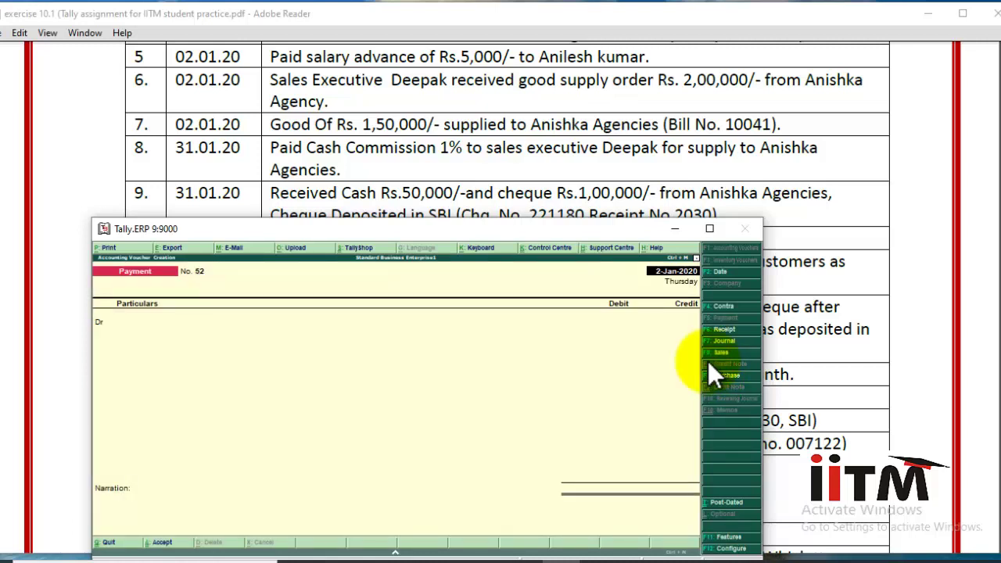
key("F2")
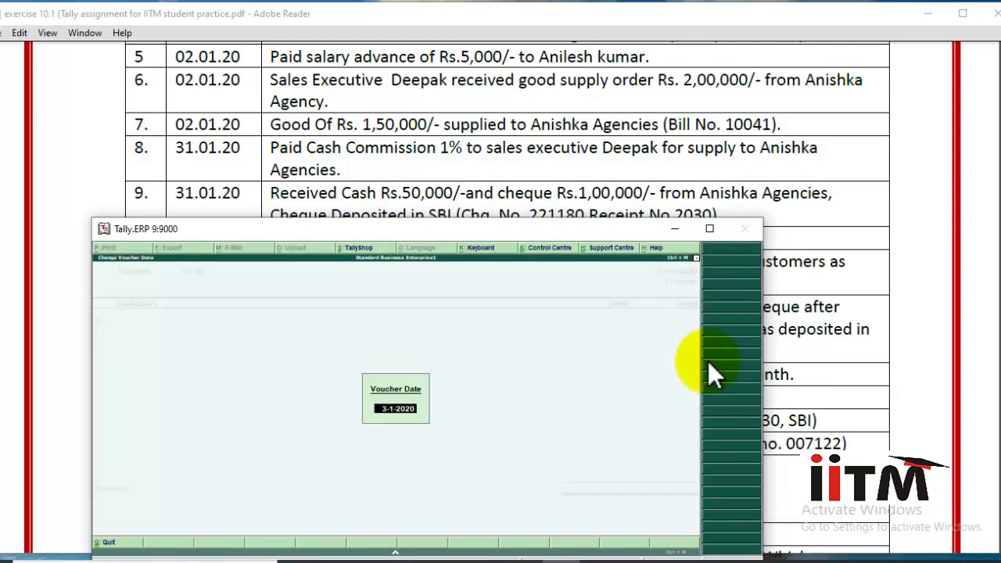
type("31-1-20")
key("Return")
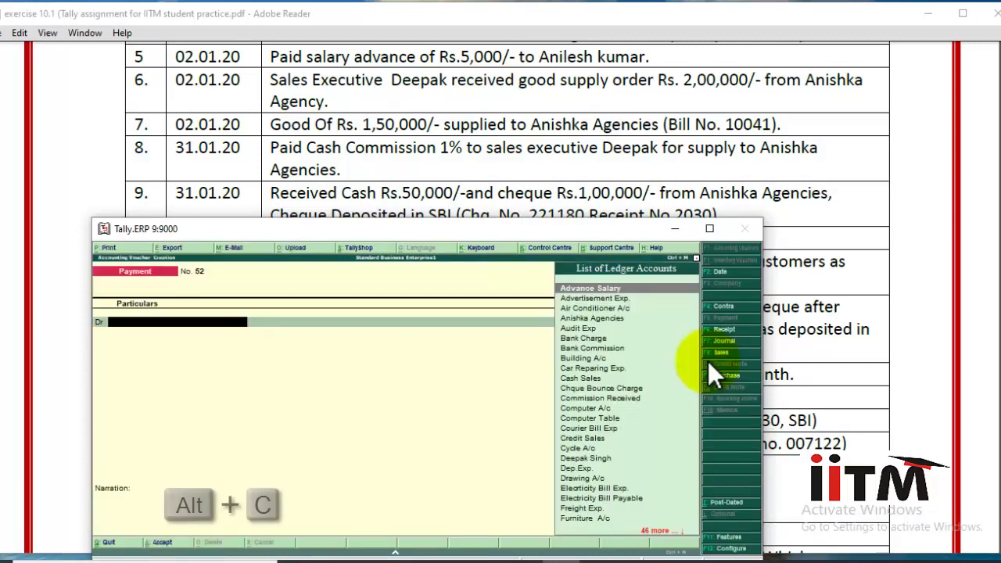
- Create a ledger for the debit line named Interest Paid under the Indirect Expenses group, keep the default details and save it
key("alt+c")
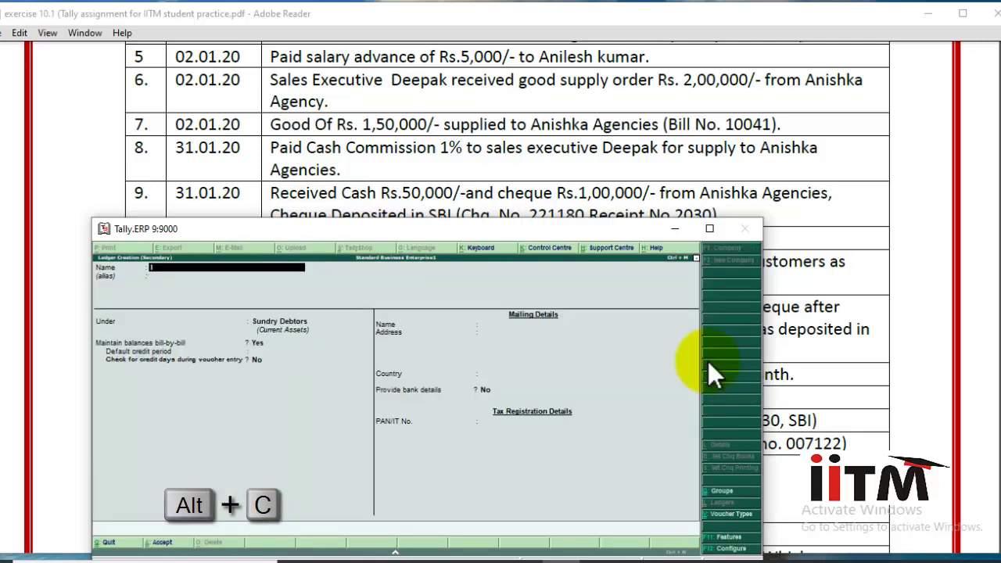
type("In")
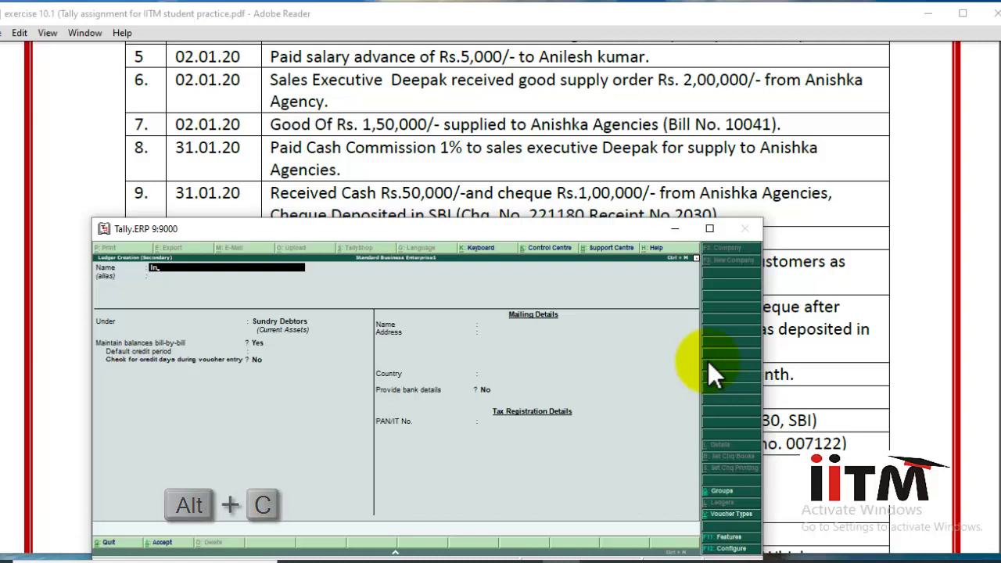
type("terest Paid")
key("Return")
type("In")
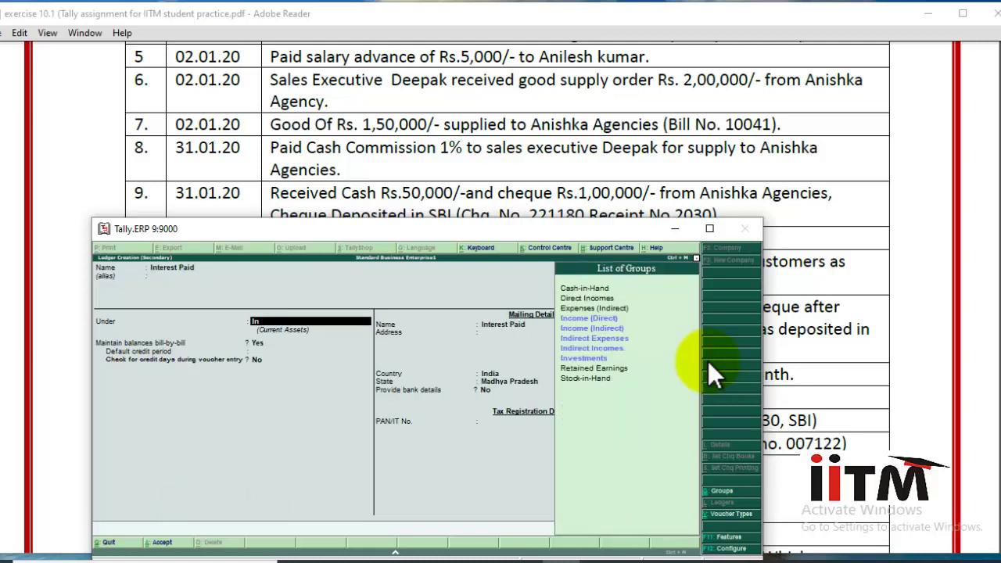
key("Down")
key("Down")
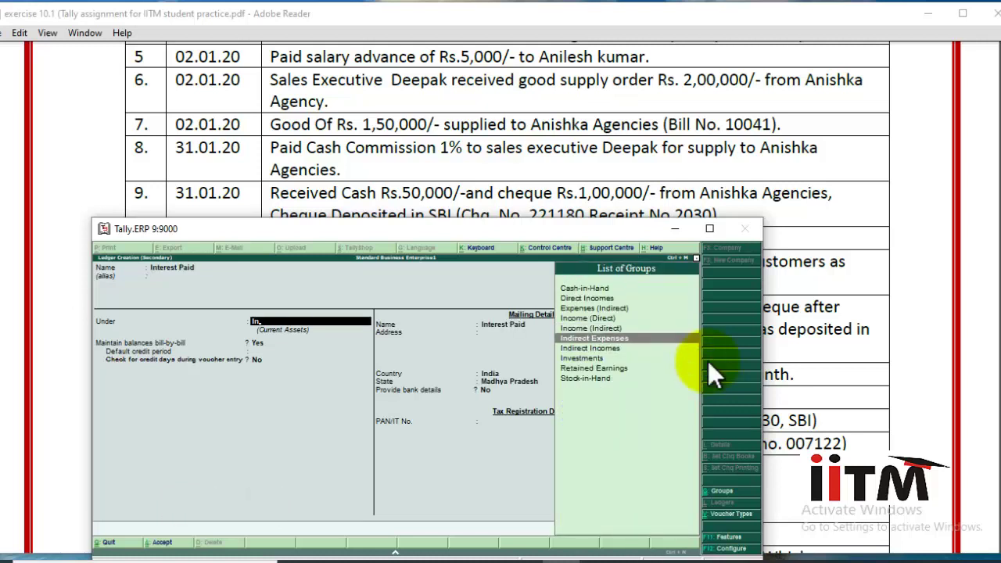
key("Return")
key("Return")
key("Return")
key("Return")
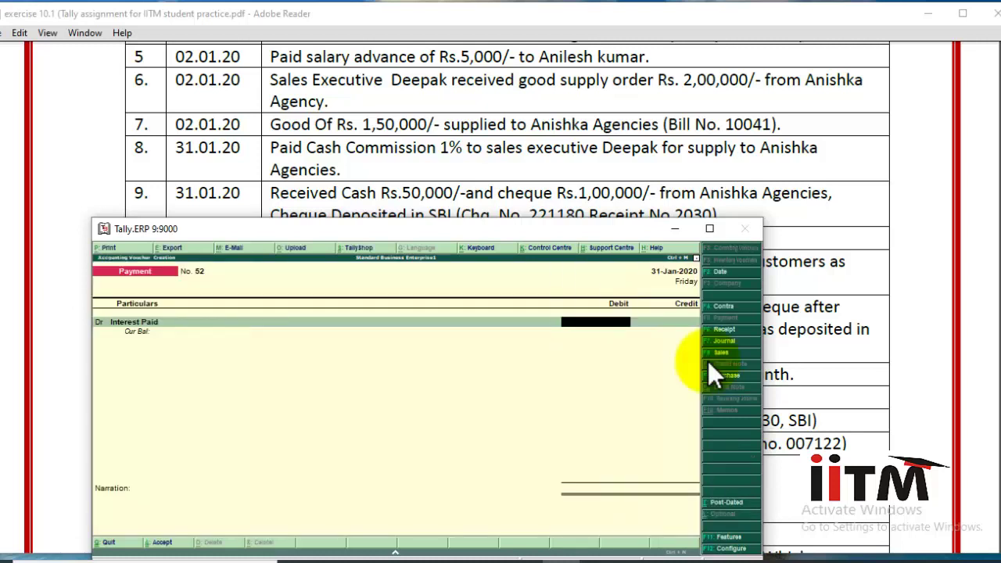
- Debit Interest Paid and credit Cash with 1,500, and save the payment voucher without a narration
type("5")
key("BackSpace")
type("1500")
key("Return")
key("Return")
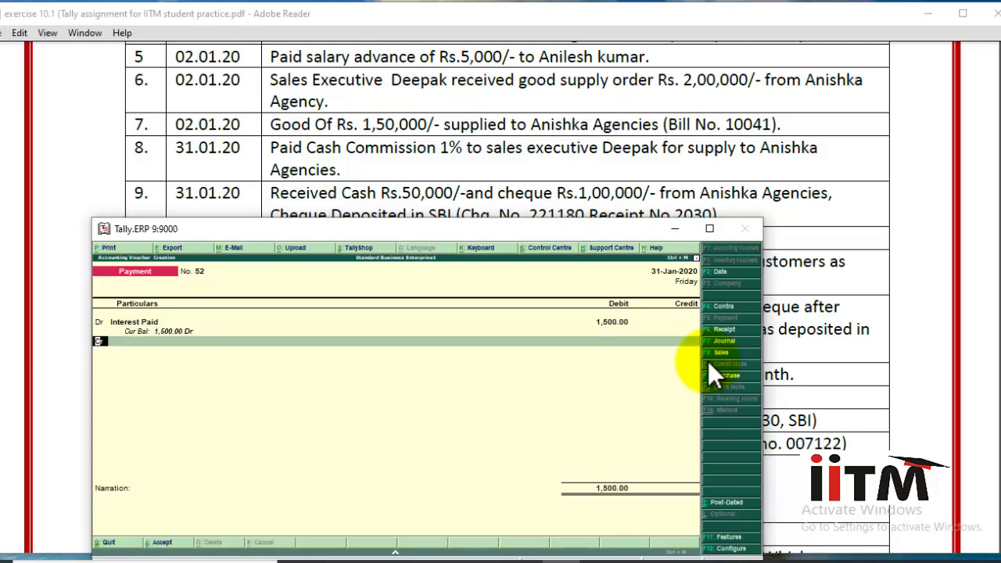
type("Cas")
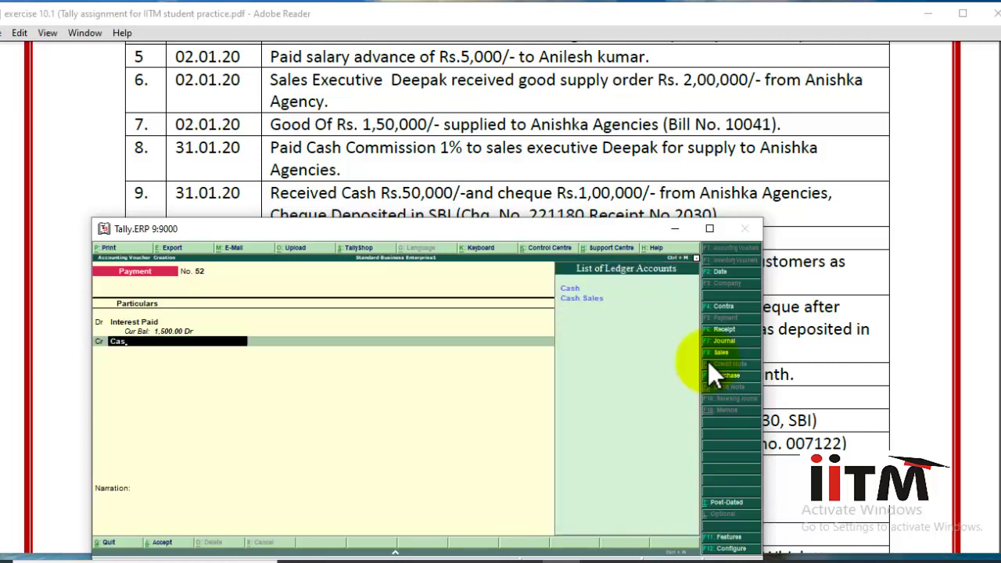
key("Return")
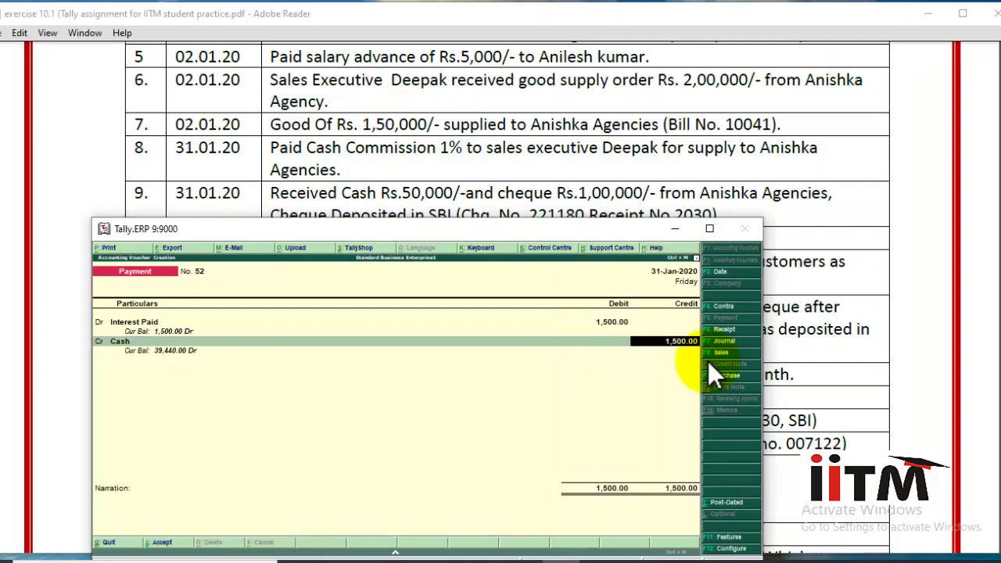
key("Return")
key("Return")
key("Return")
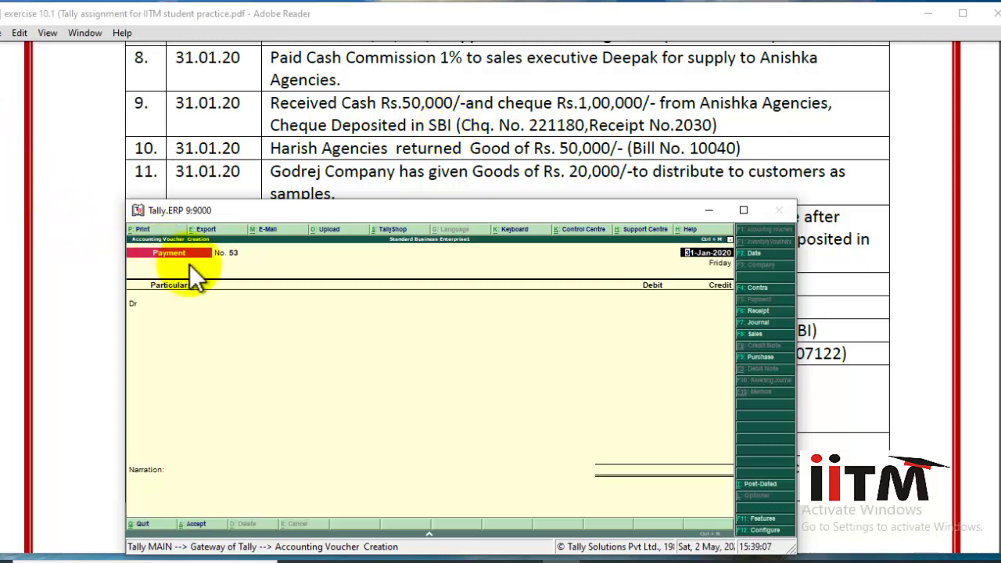
- Start a receipt voucher dated 31-Jan-2020 and credit Anishka Agencies with 1,50,000 against the pending bill 10041
key("F6")
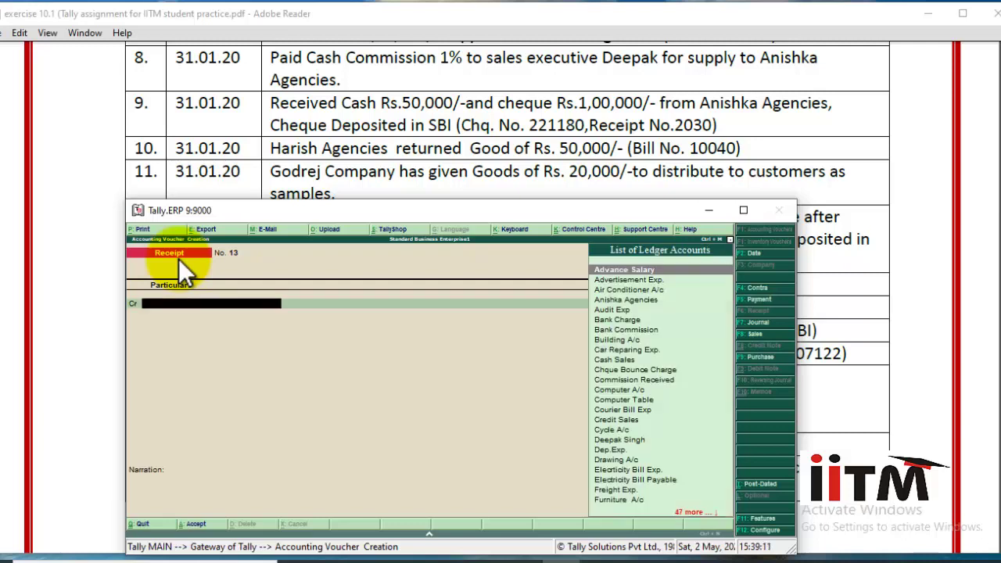
type("An")
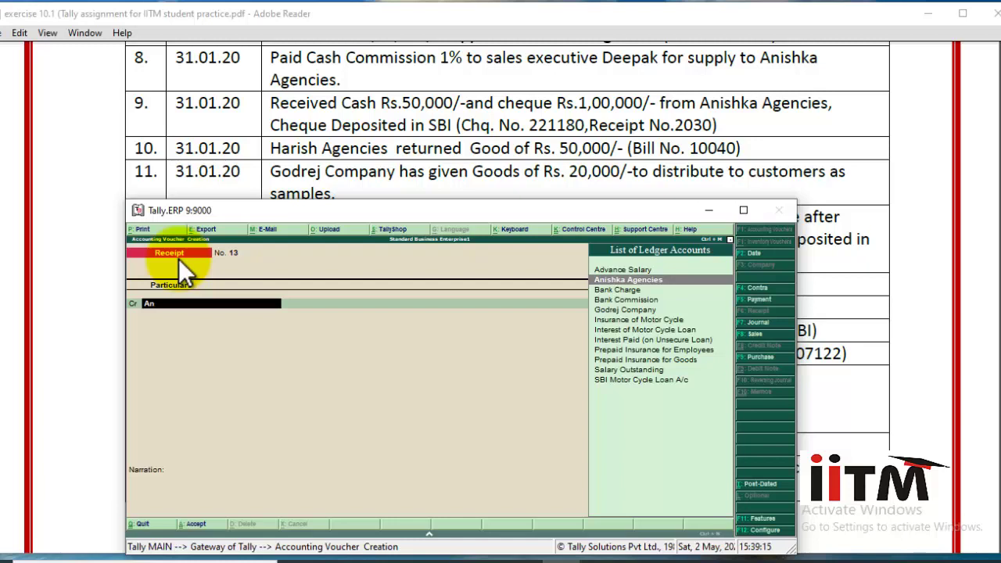
key("Return")
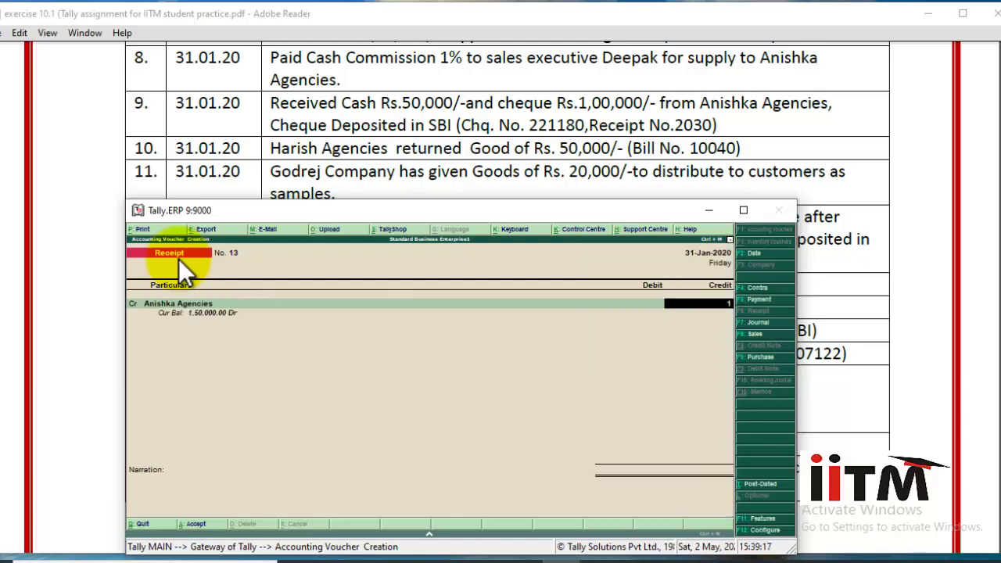
type("1,50,000")
key("Return")
key("Return")
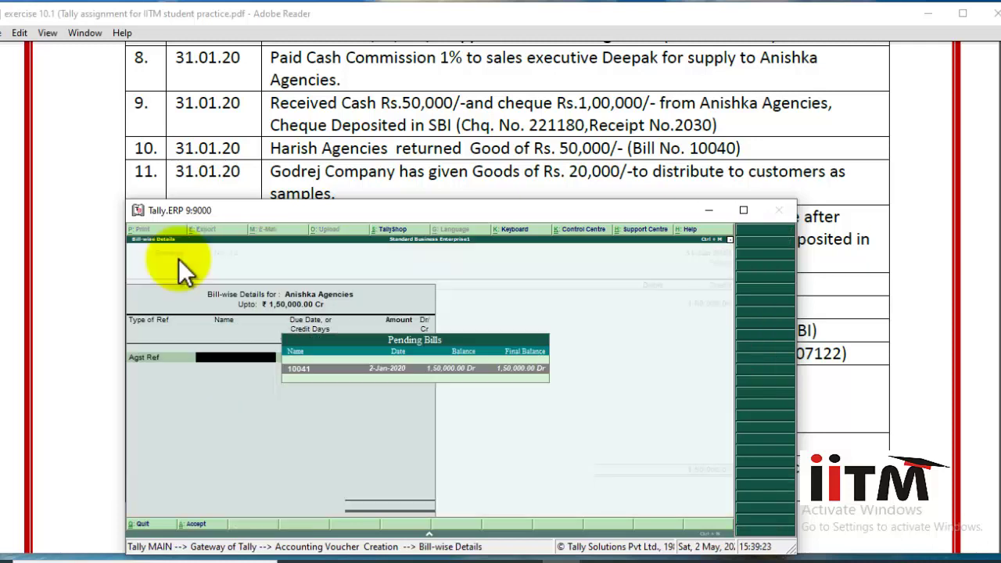
key("Return")
key("Return")
key("Return")
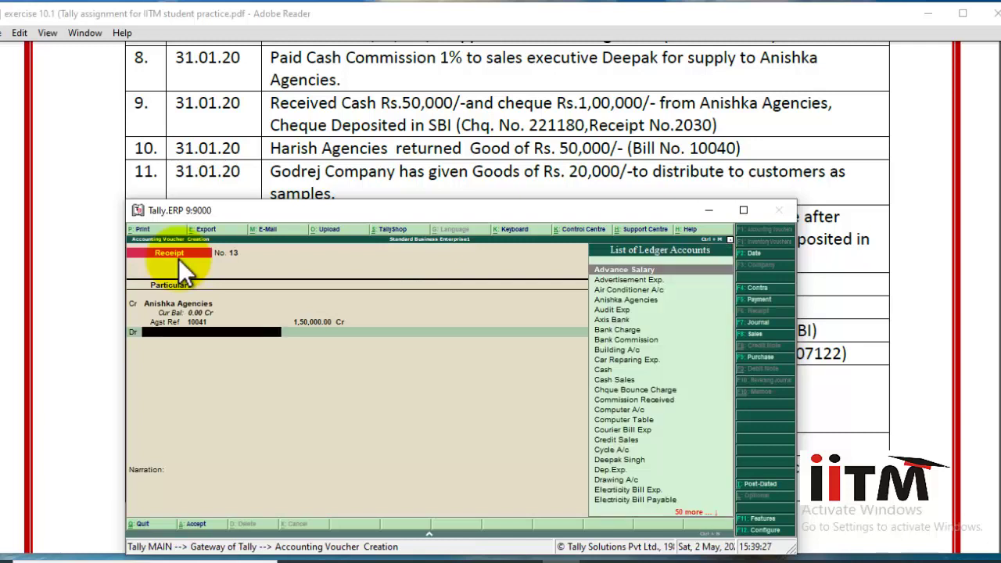
- Debit the Cash ledger with 50,000 in the receipt voucher
type("Cash")
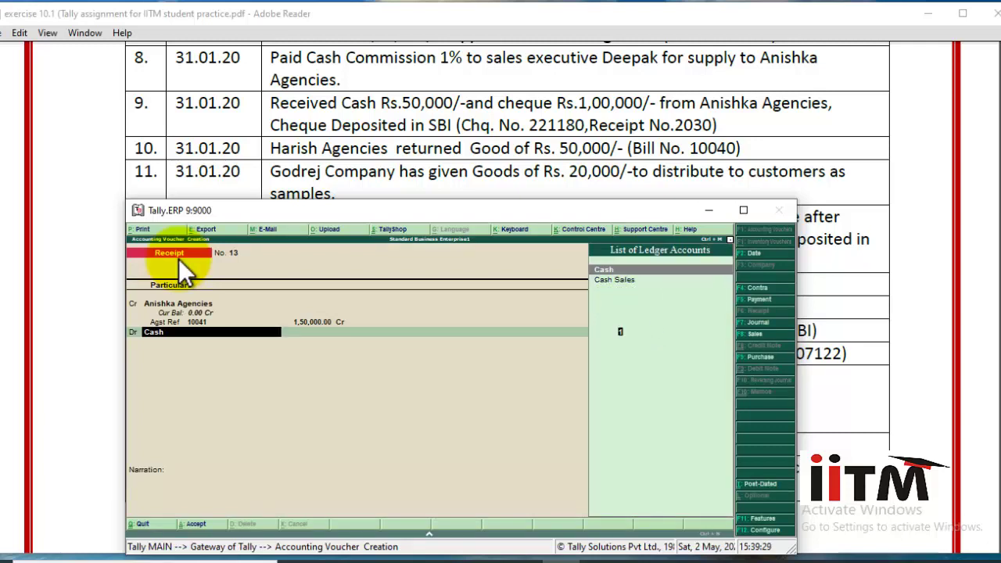
key("Return")
type("50")
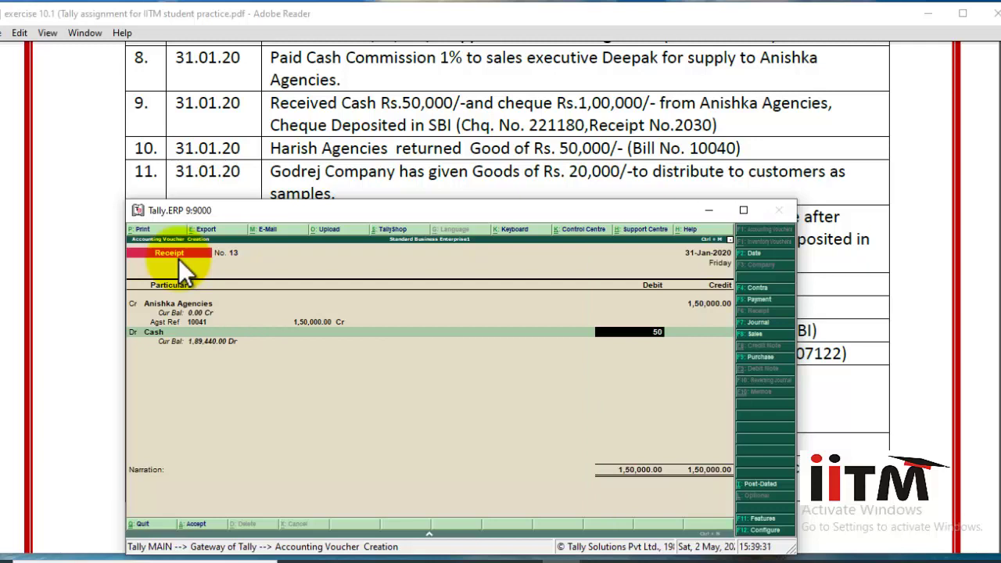
type(",000")
key("Return")
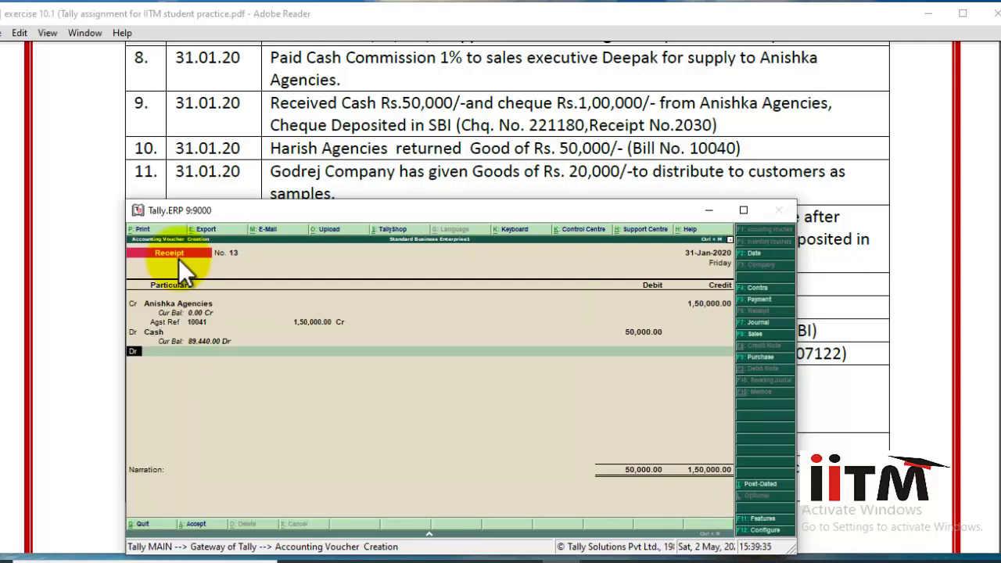
- Add a second debit line for State Bank of India with the remaining 1,00,000
key("Return")
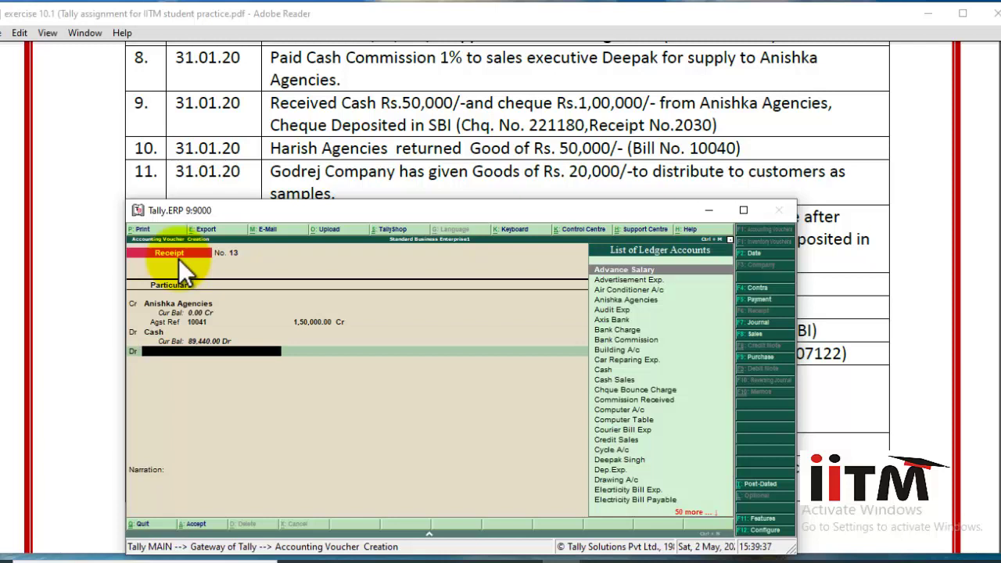
type("St")
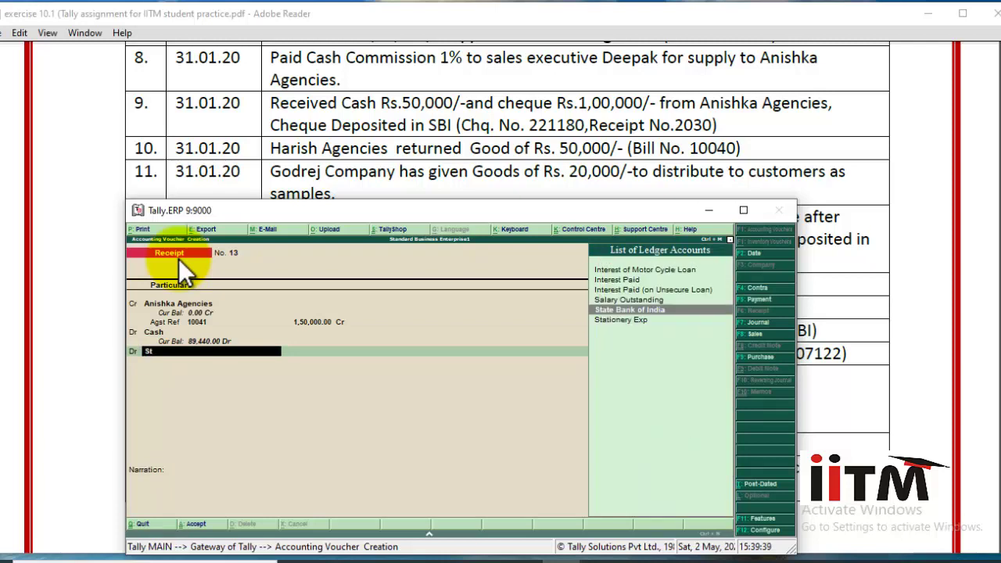
key("Down")
key("Up")
key("Return")
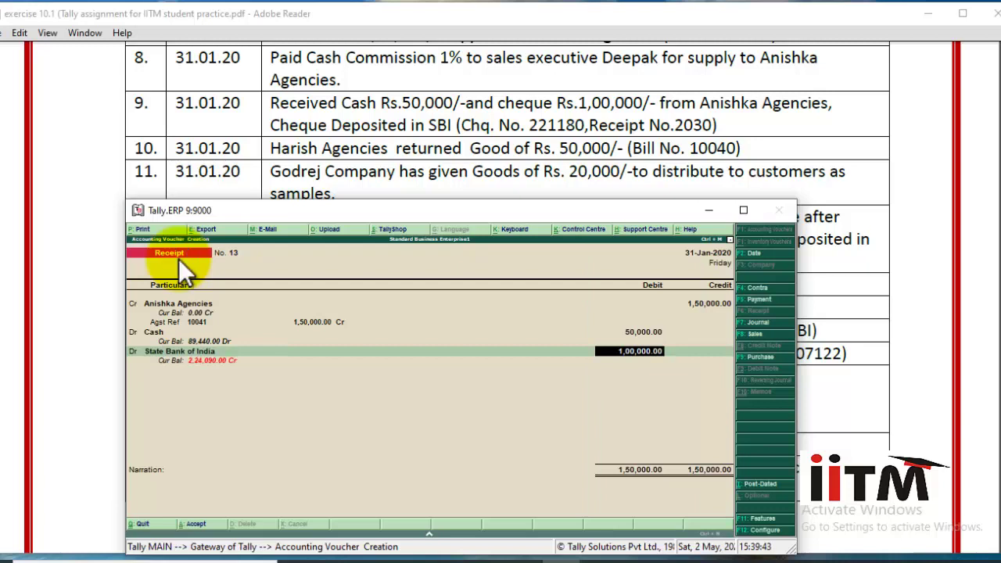
key("Return")
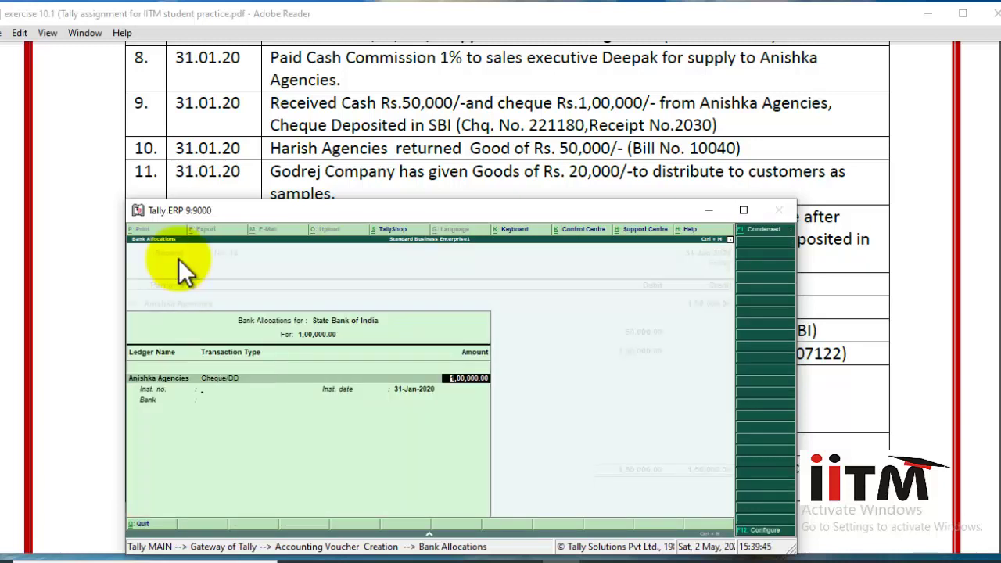
- Enter 221180 as the cheque's instrument number, leave the bank blank, and save the receipt voucher without a narration
key("Return")
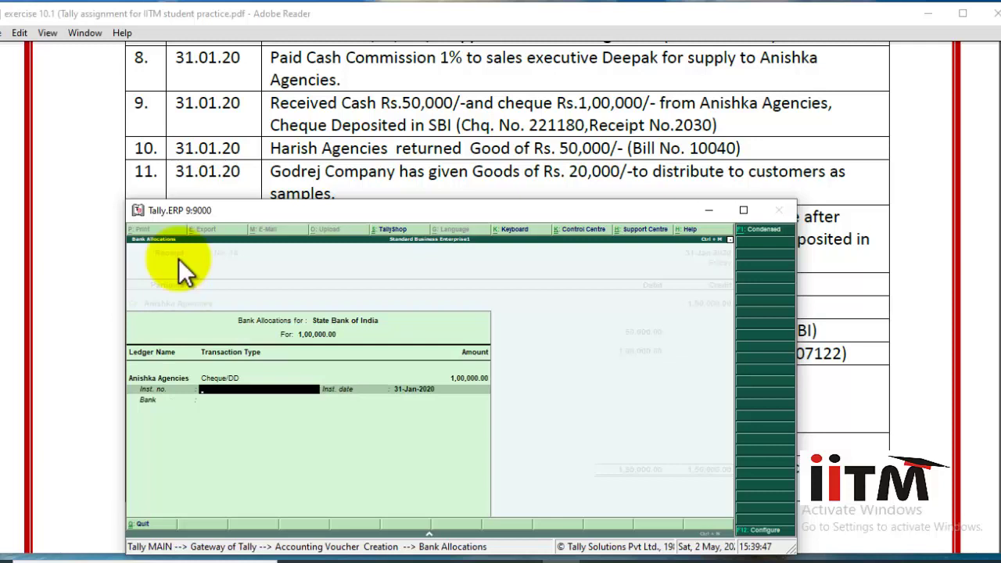
type("221180")
key("Return")
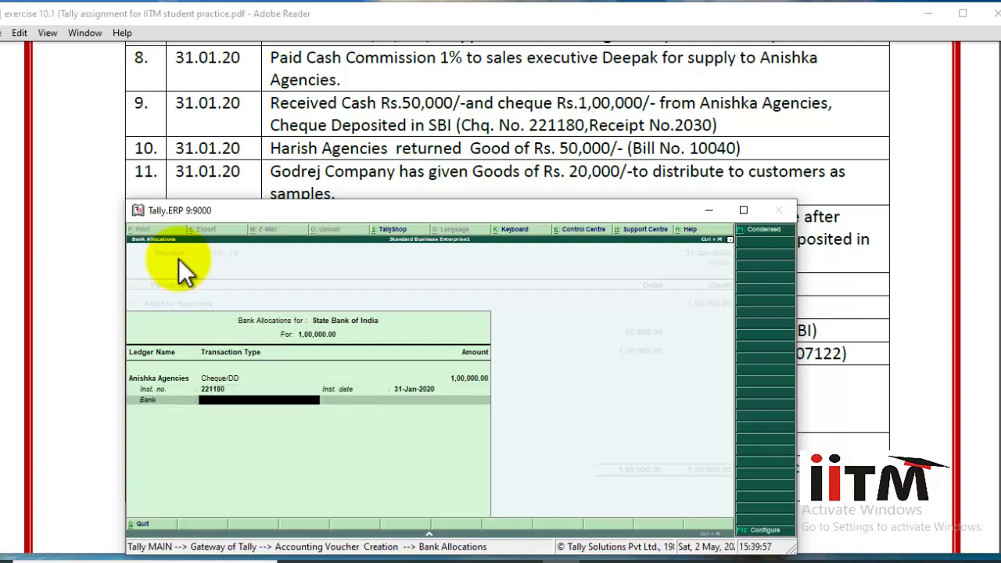
key("Return")
key("Return")
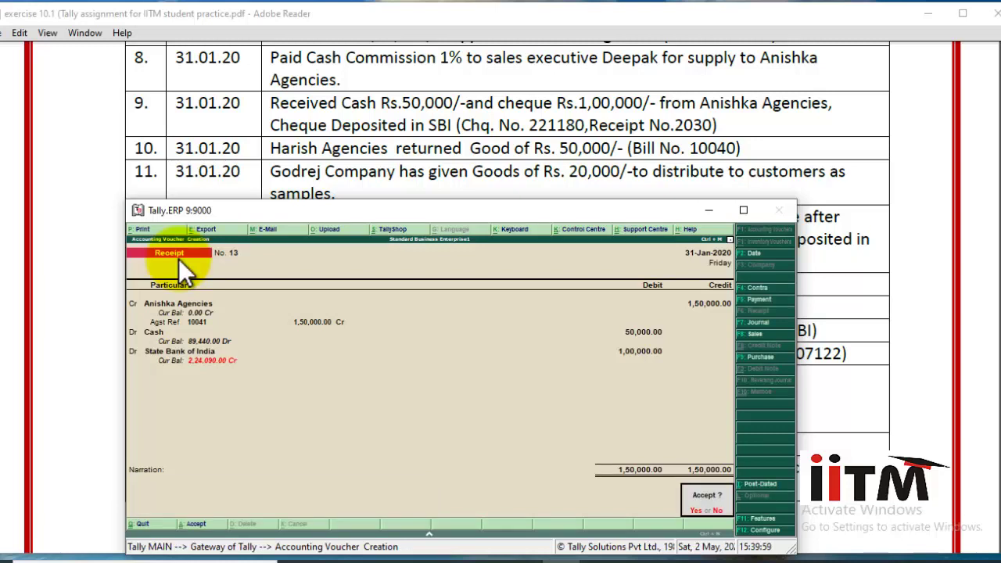
key("Return")
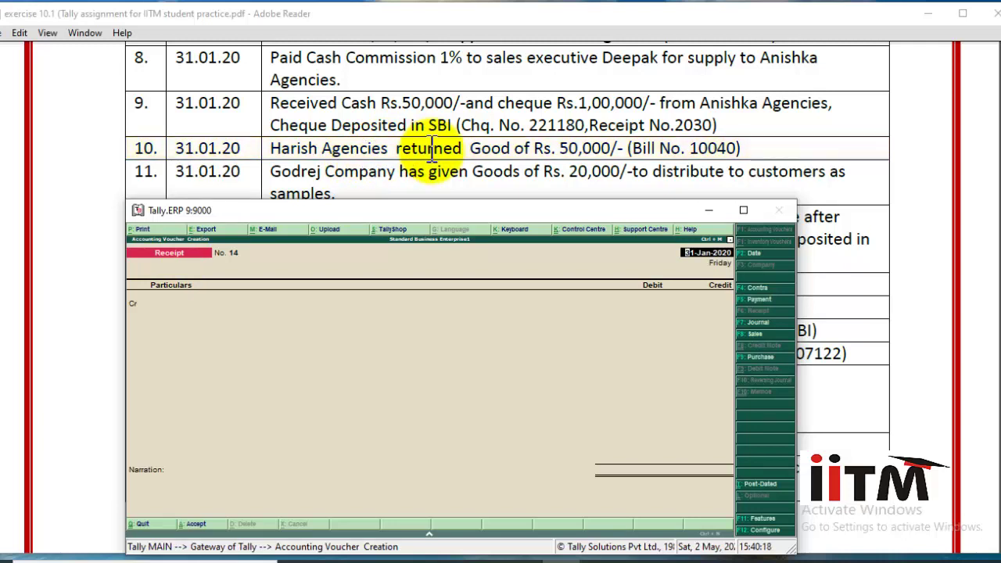
- Switch to the exercise PDF and examine the original sale to Harish Agencies that the return in transaction 10 refers to
left_click(997, 228)
scroll(997, 211, "up", 5)
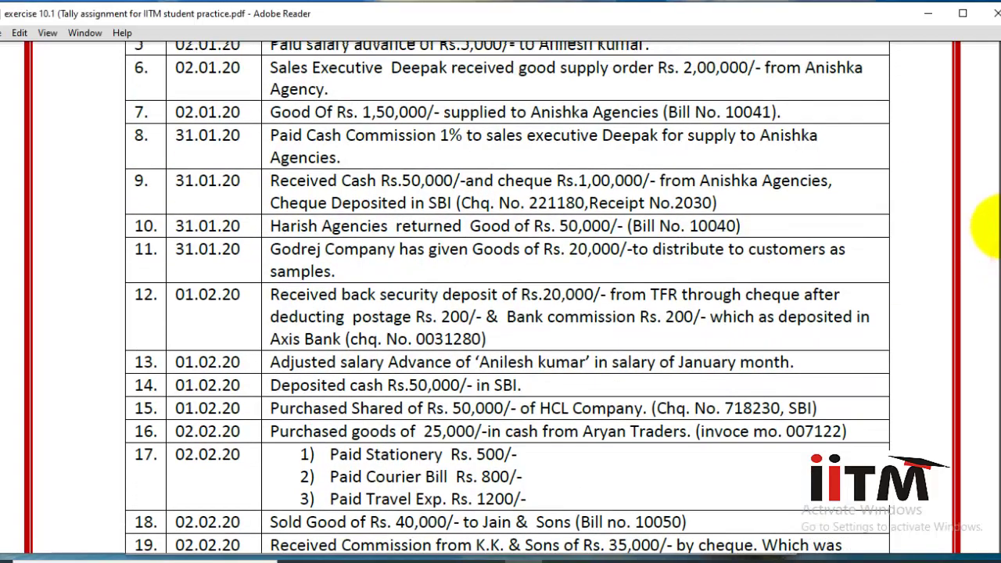
scroll(987, 201, "up", 2)
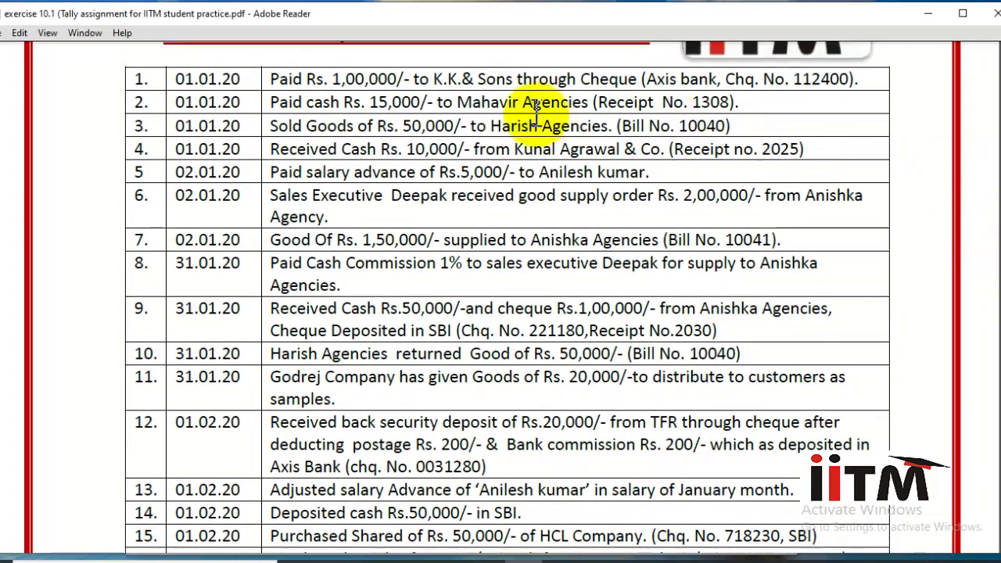
left_click_drag(133, 126, 740, 124)
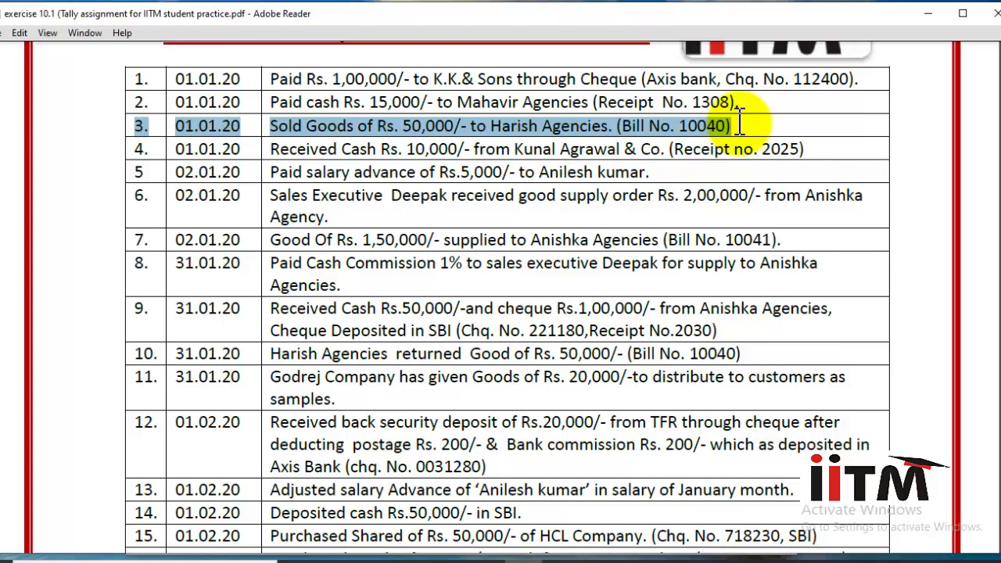
scroll(989, 199, "down", 2)
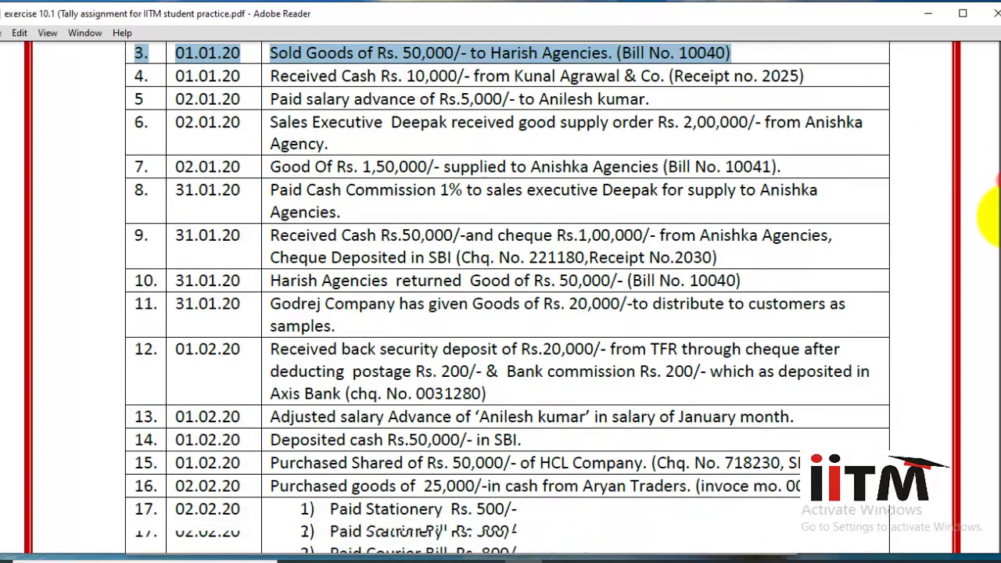
scroll(993, 211, "down", 3)
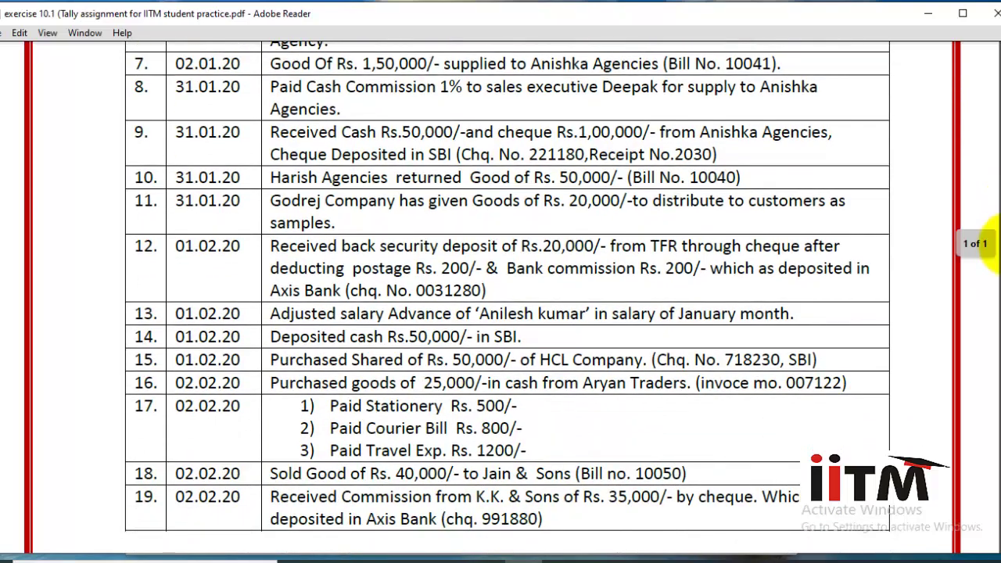
scroll(992, 244, "up", 1)
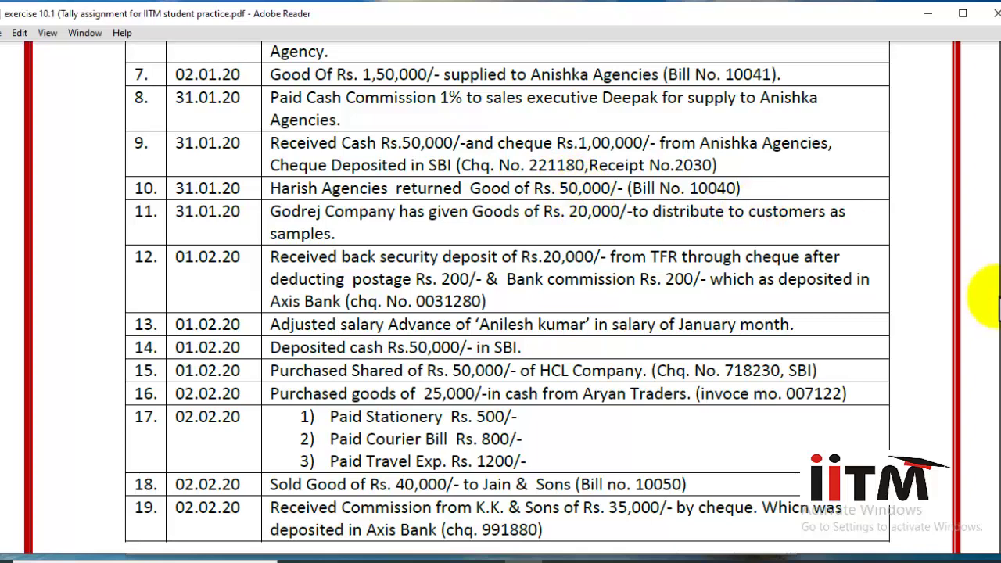
scroll(987, 317, "down", 3)
scroll(987, 335, "down", 1)
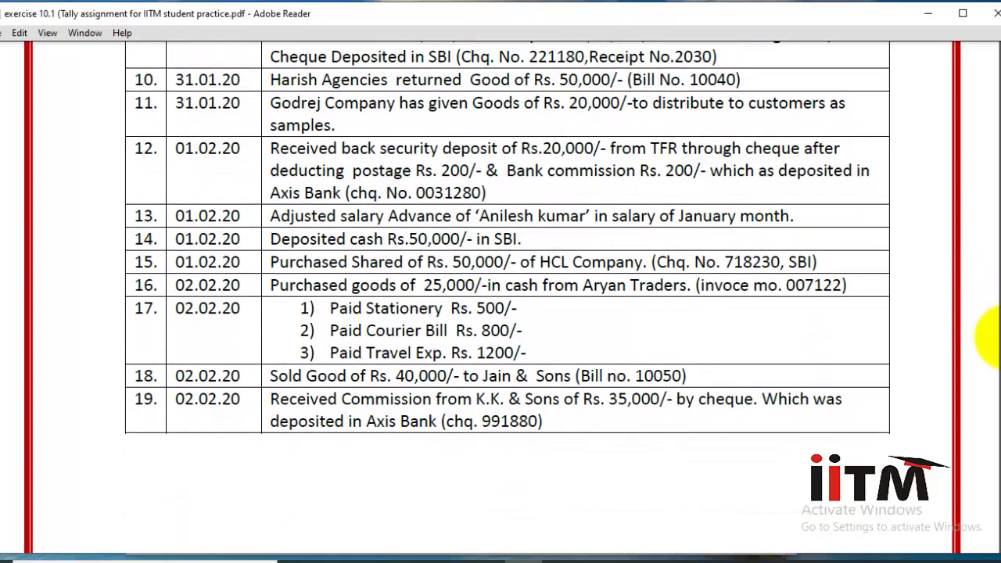
- Switch back to Tally, set Use debit and credit notes to Yes in the company's accounting features, and save with the other options unchanged
left_click(557, 560)
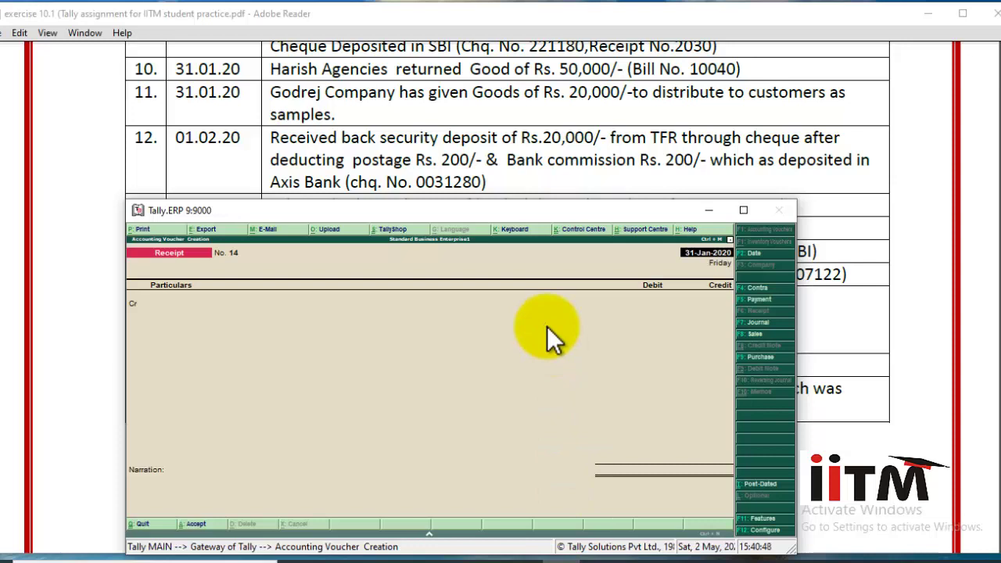
key("Return")
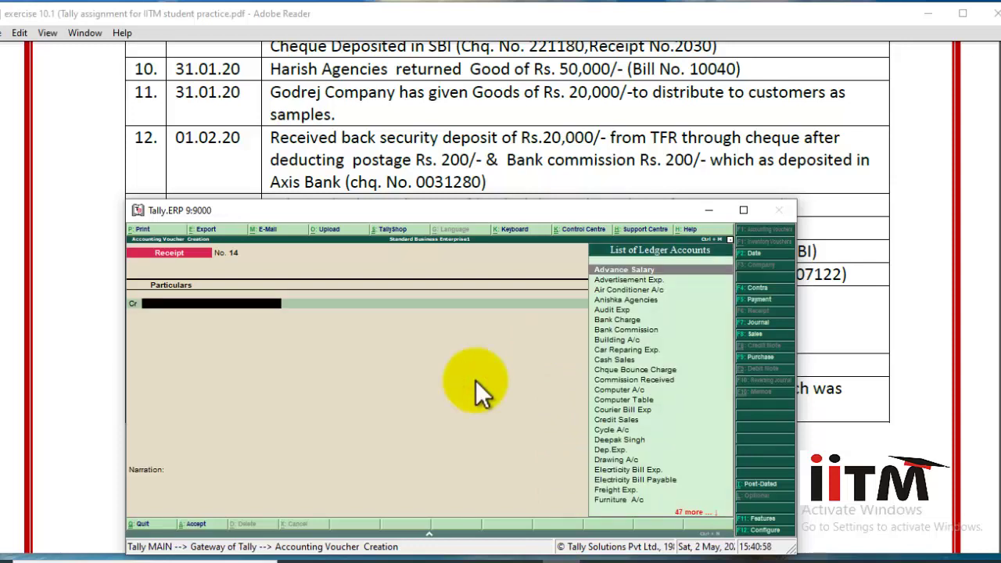
key("F11")
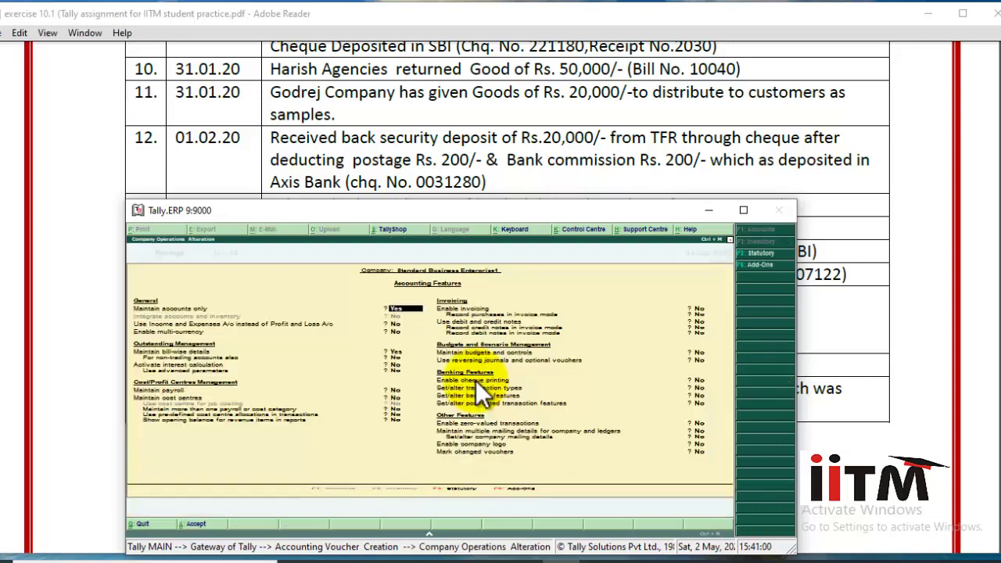
key("Return")
key("Return")
key("Return")
key("Return")
key("Return")
key("Return")
key("Return")
key("Return")
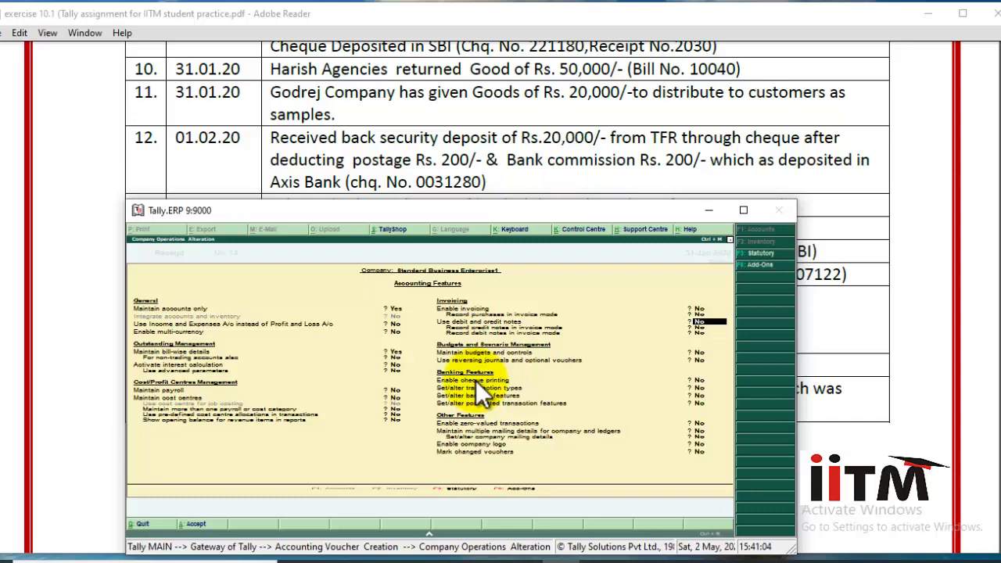
type("y")
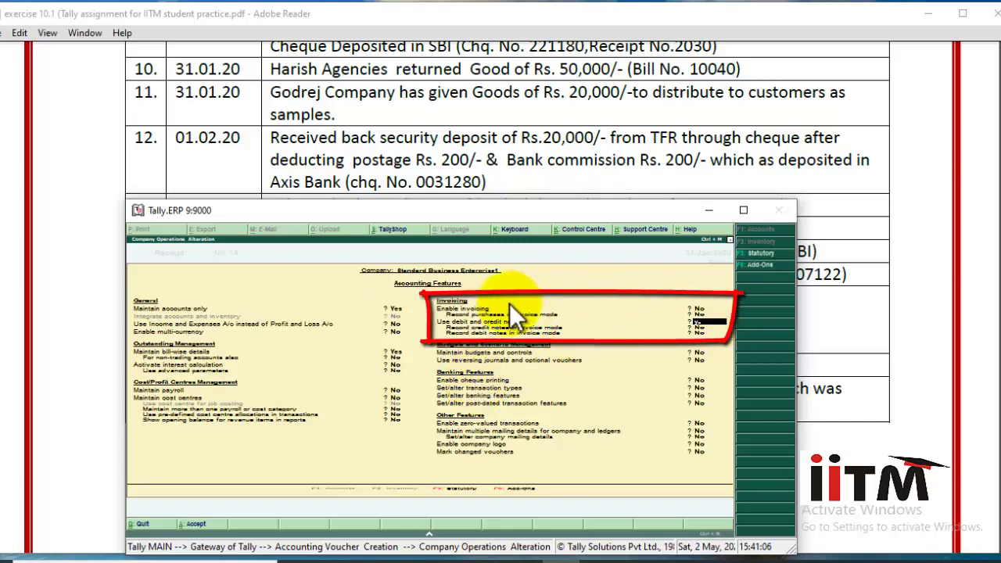
key("Return")
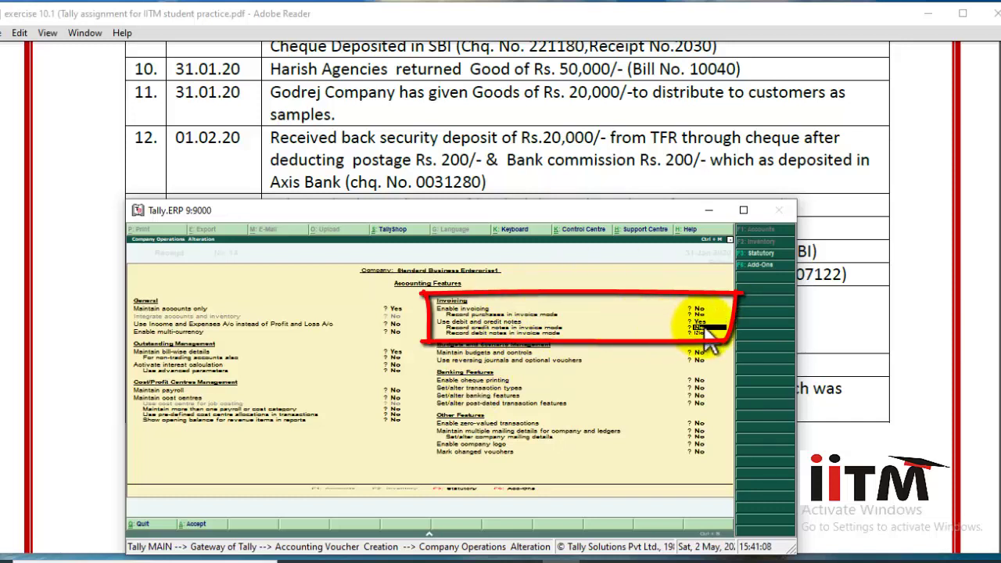
key("Return")
key("Return")
key("Return")
key("Return")
key("Return")
key("Return")
key("Return")
key("Return")
key("Return")
key("Return")
key("Return")
key("Return")
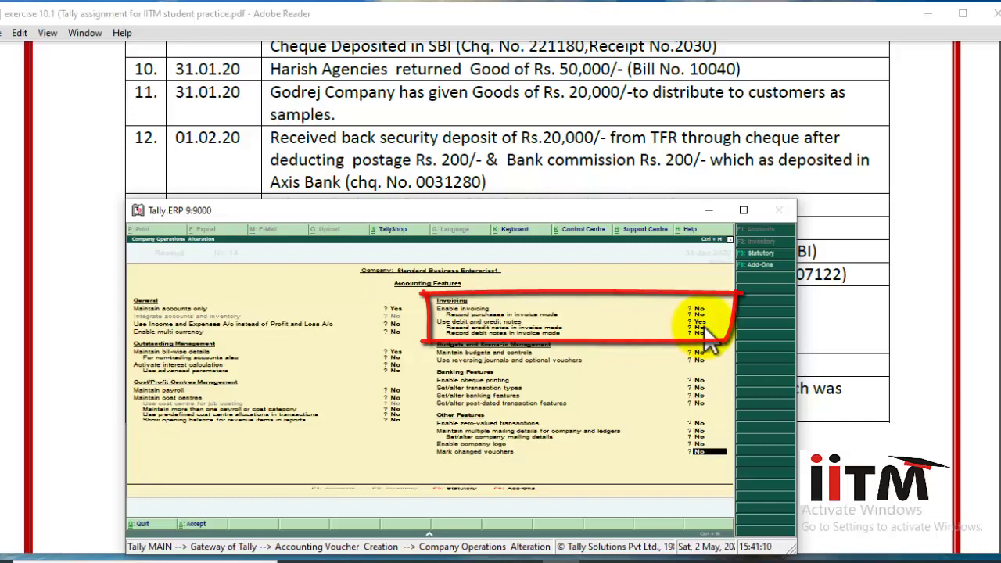
key("Return")
key("Return")
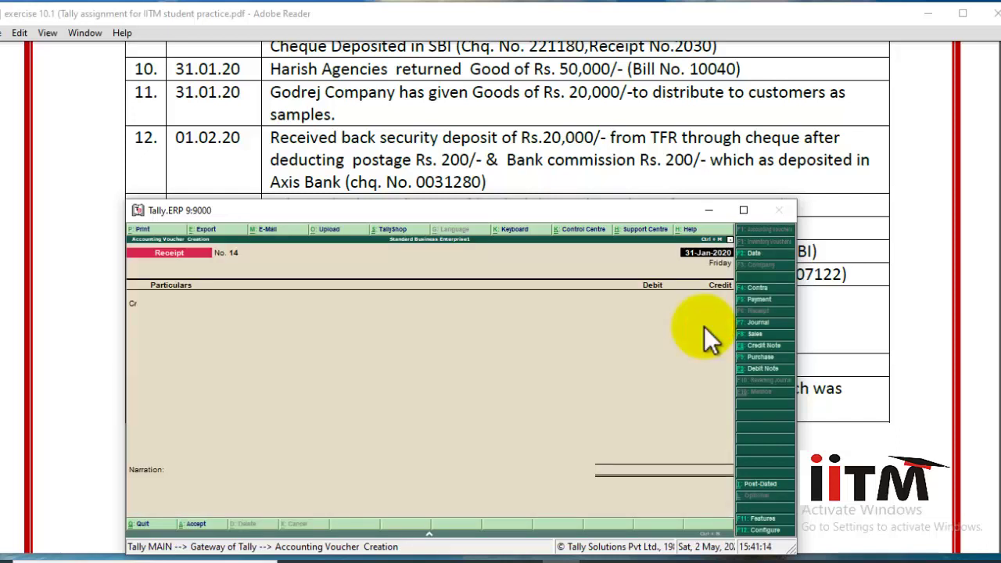
- Start a credit note dated 31-Jan-2020 against original invoice number 10040, with 31-Jan-2020 as the invoice date
key("ctrl+F8")
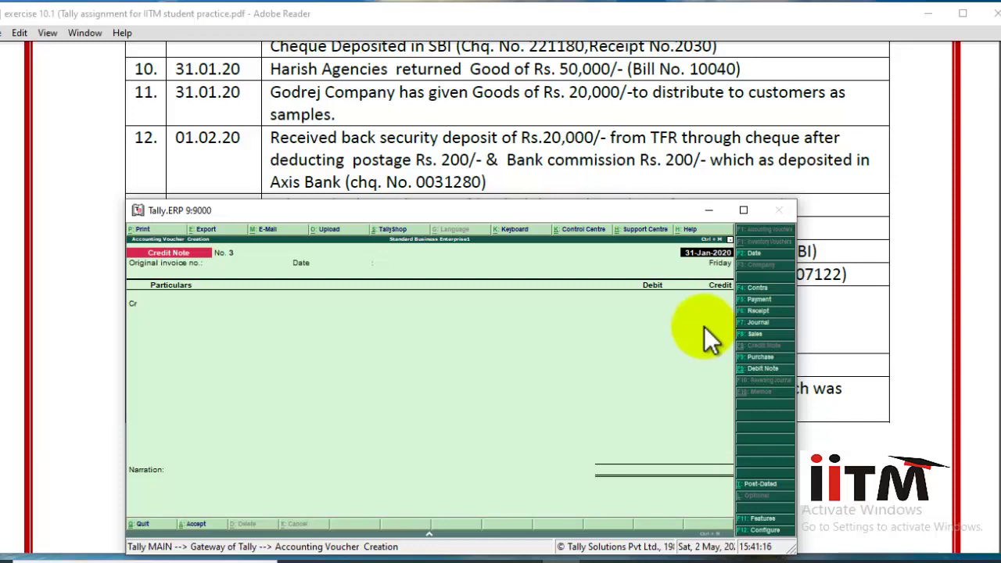
key("Return")
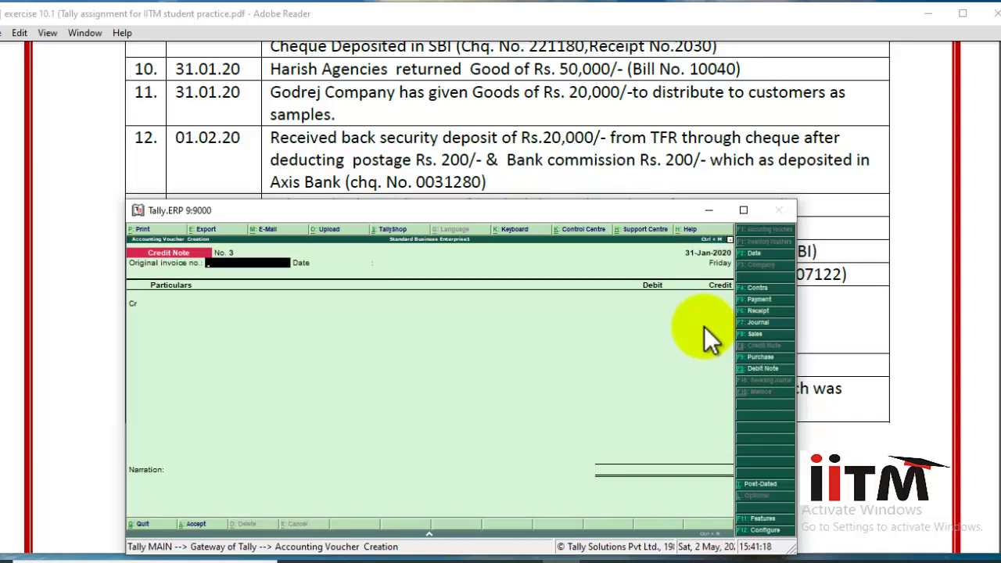
type("10040")
key("Return")
key("Return")
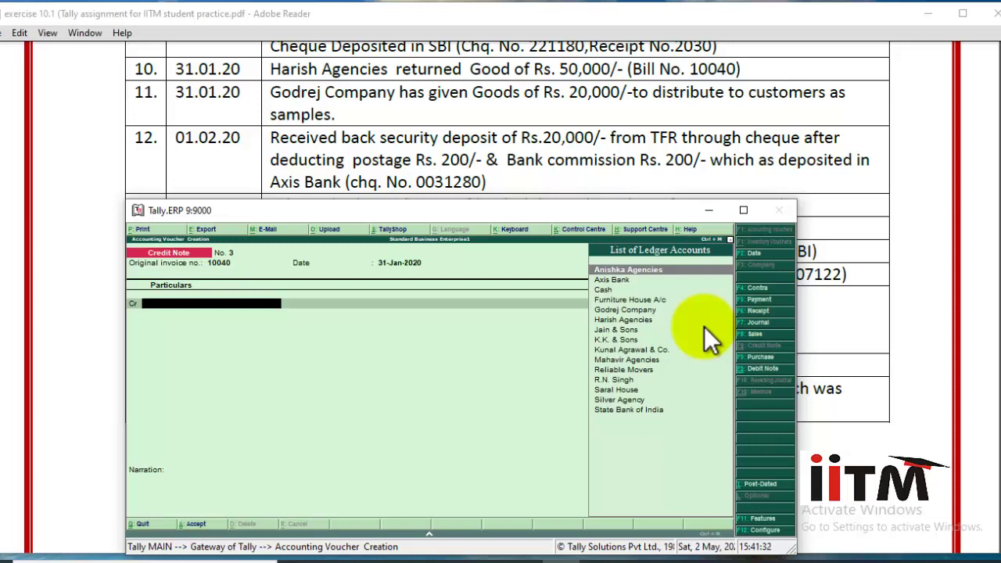
- Credit Harish Agencies with 50,000, leaving its buyer's details unchanged
type("har")
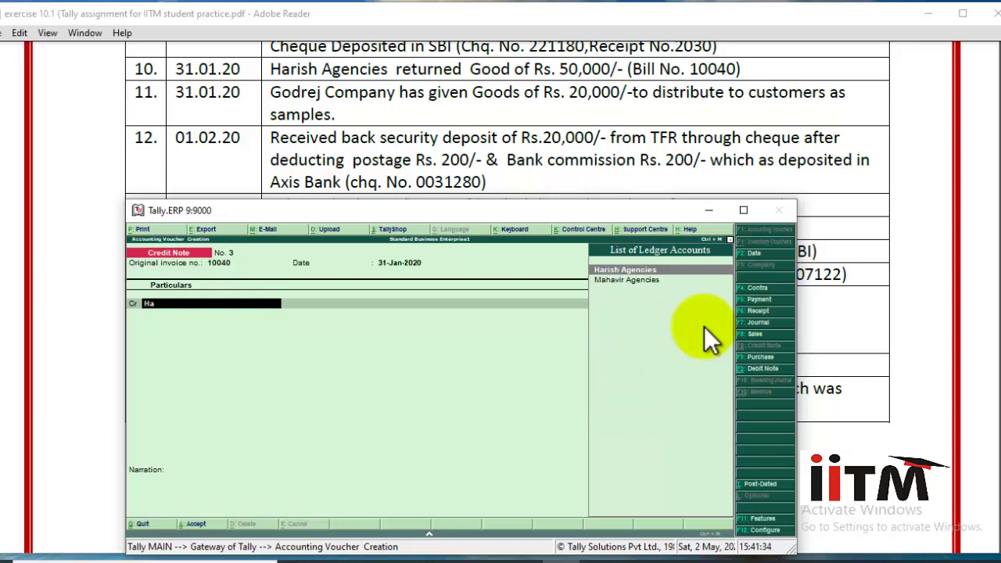
key("Return")
key("Return")
key("Return")
key("Return")
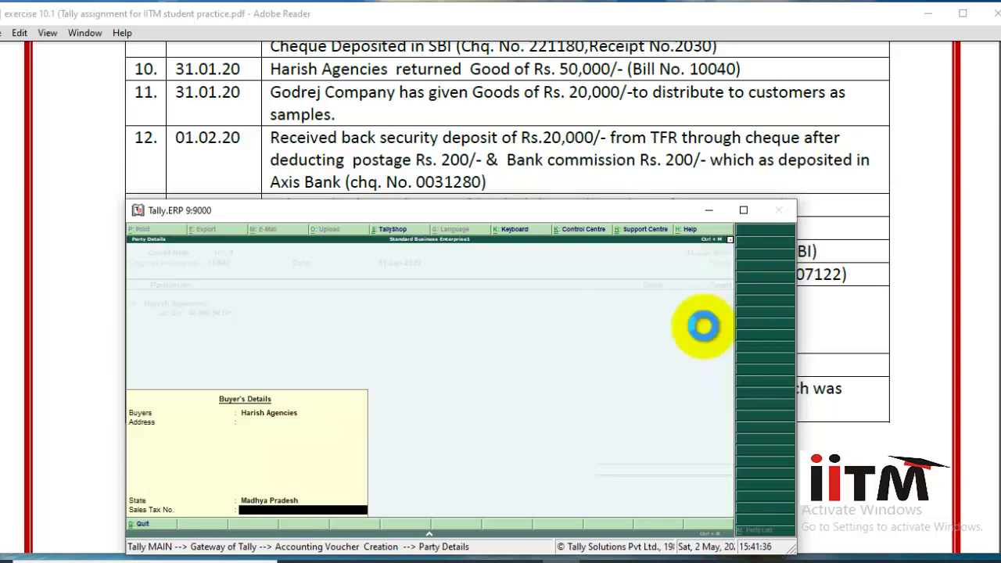
type("50")
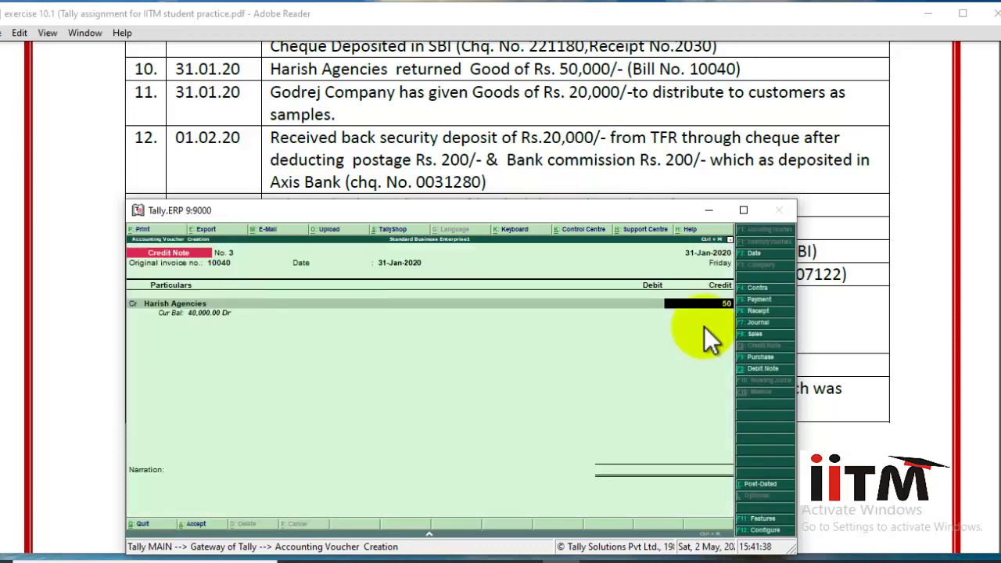
type(",00")
key("Return")
- Allocate the full Harish Agencies credit as Agst Ref to pending bill 10040
key("Return")
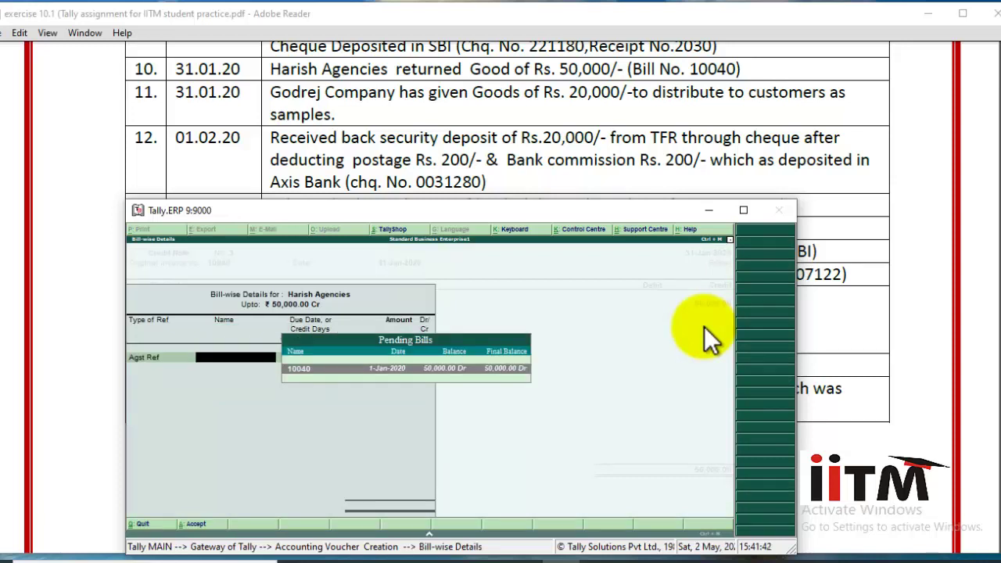
key("Return")
key("Return")
key("Return")
key("Return")
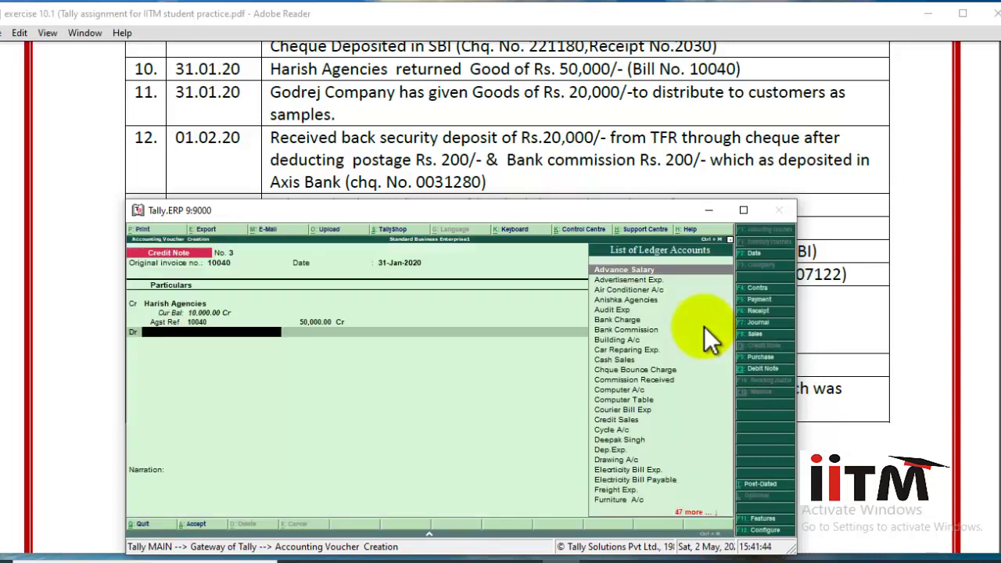
- Debit Sales Returned with 50,000 and save the credit note without a narration
type("Sal")
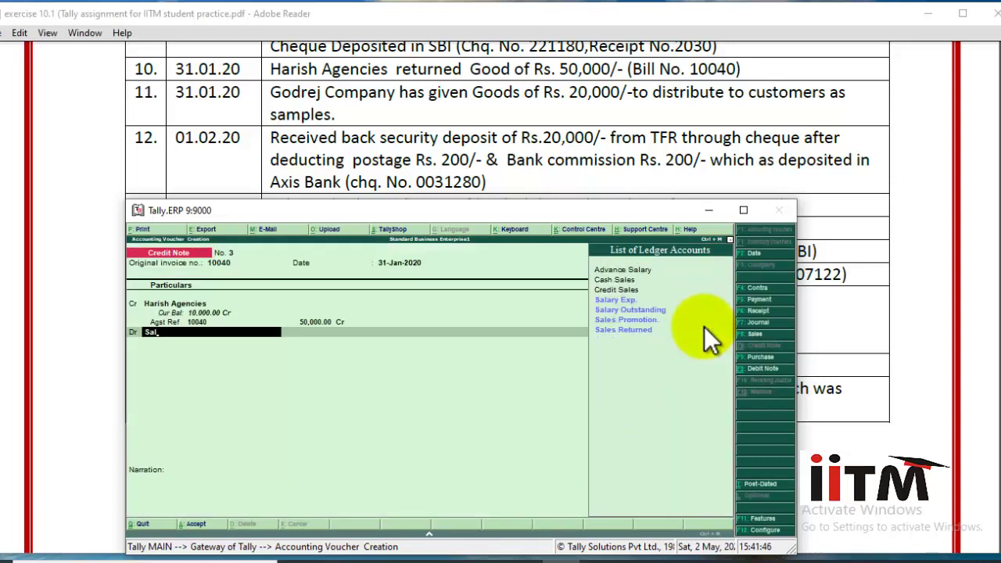
key("Down")
key("Down")
key("Down")
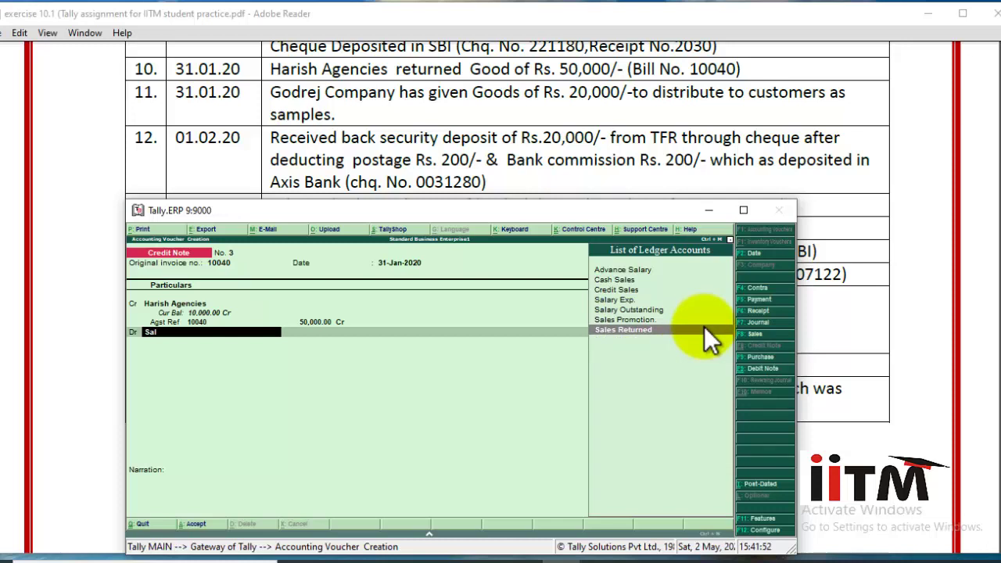
key("Return")
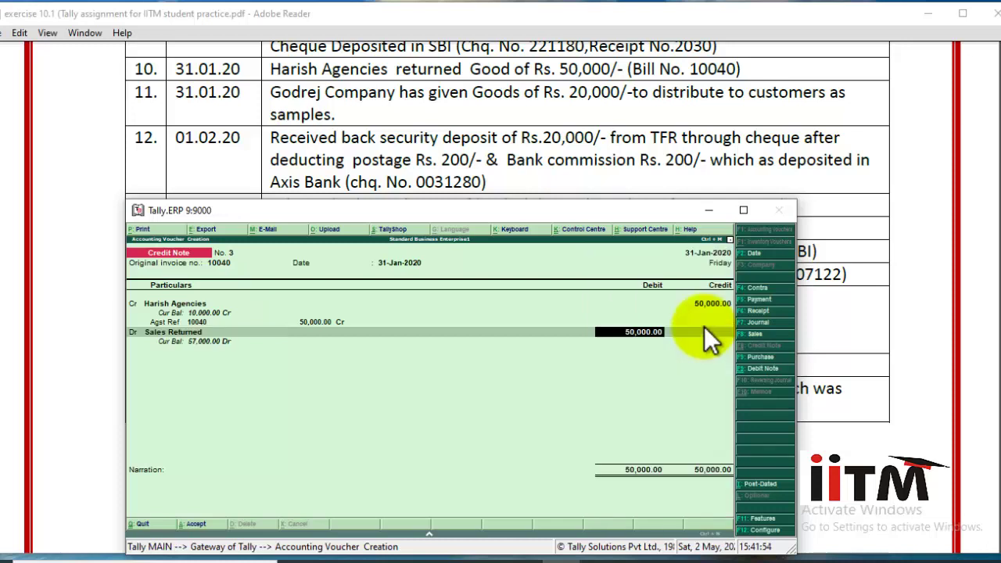
key("Return")
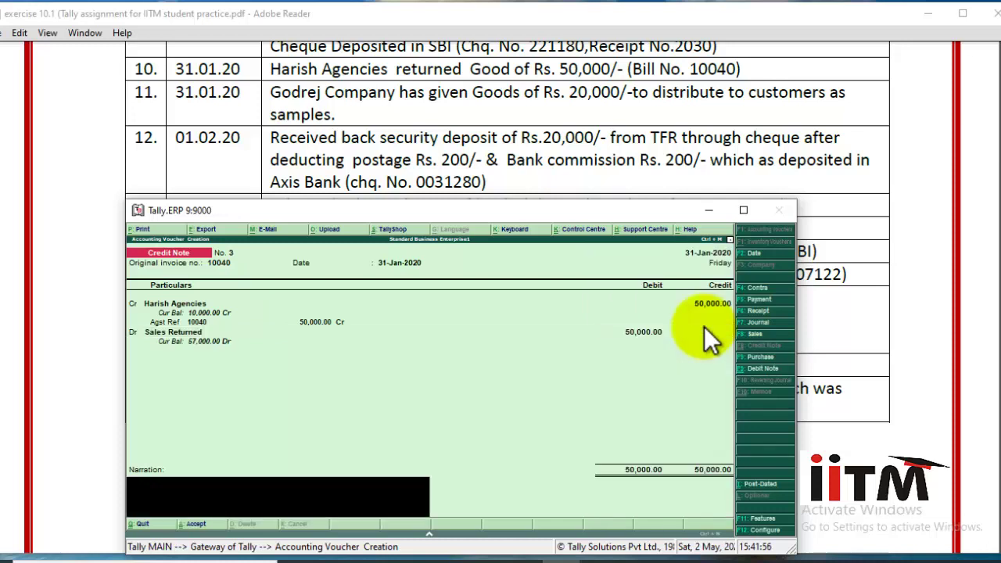
key("Return")
key("Return")
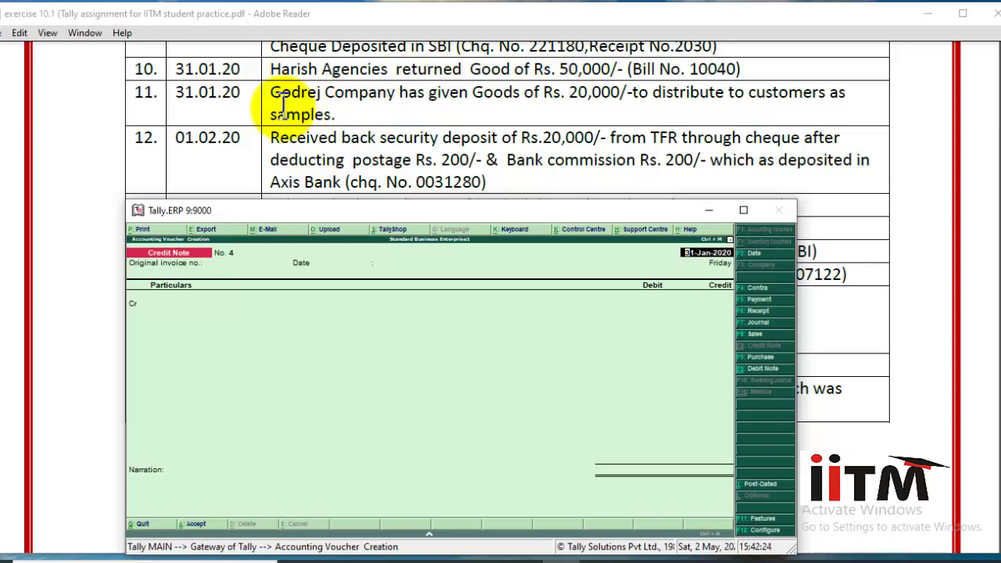
- Switch to the exercise PDF, read the wording of transactions 11 and 12, and return to Tally
left_click(140, 143)
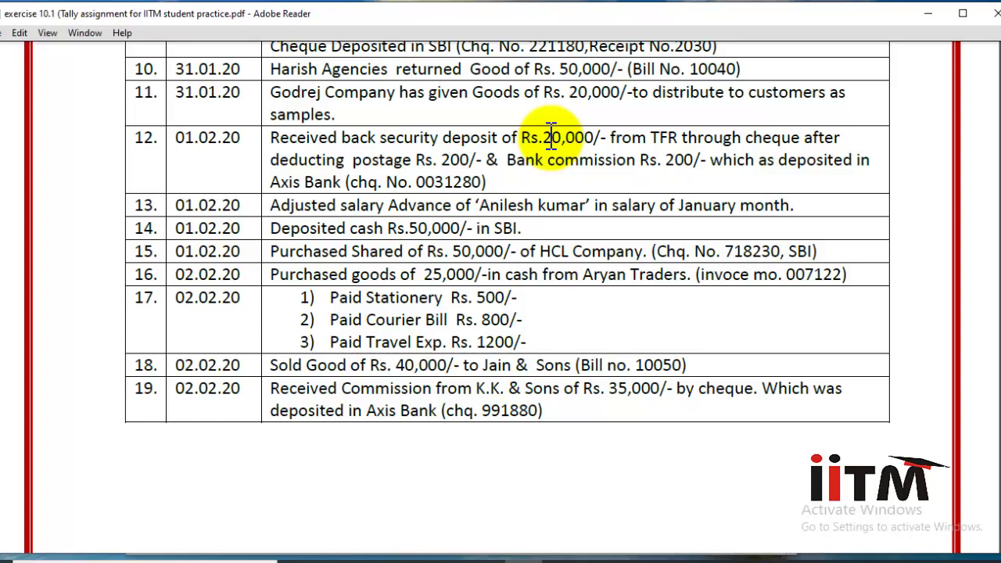
left_click_drag(995, 276, 995, 309)
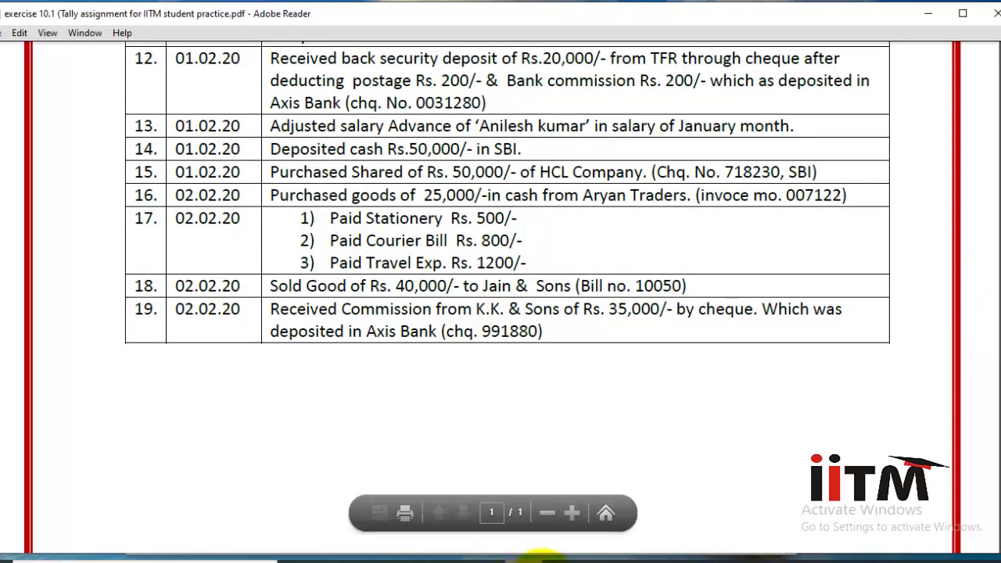
left_click(548, 557)
left_click(353, 334)
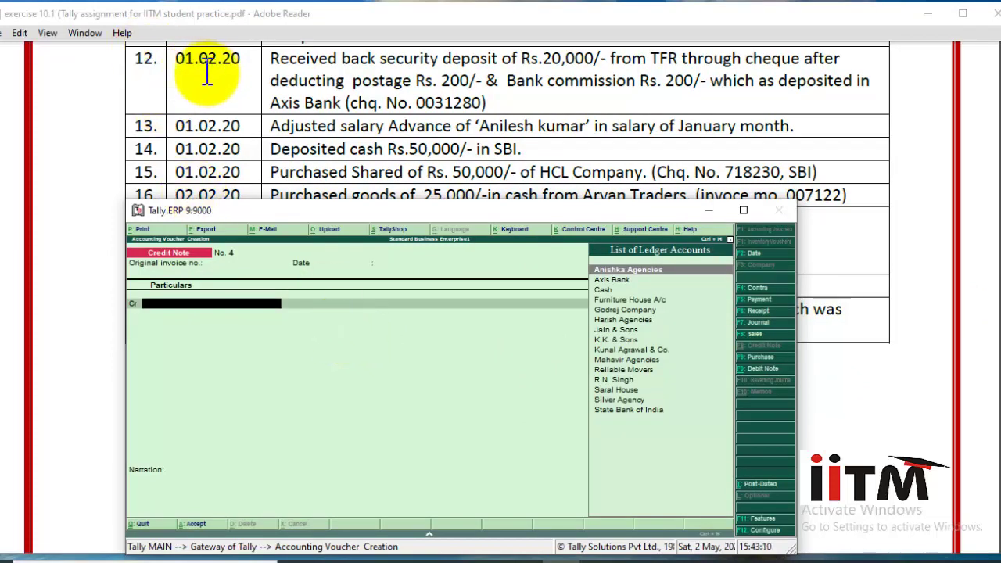
- Start a receipt voucher dated 1-2-2020 and credit TFR (Security Deposit) with 20,000
key("F2")
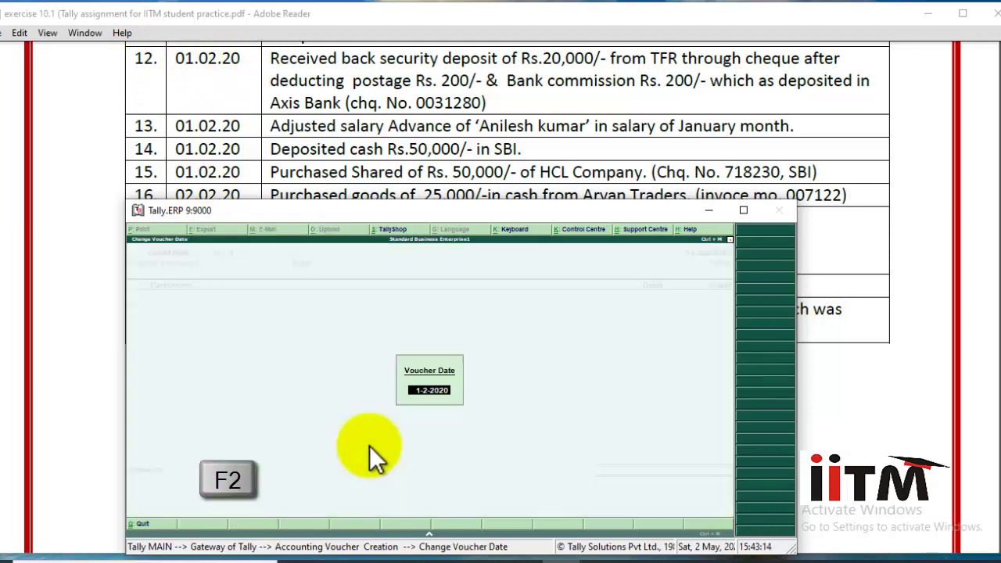
key("Return")
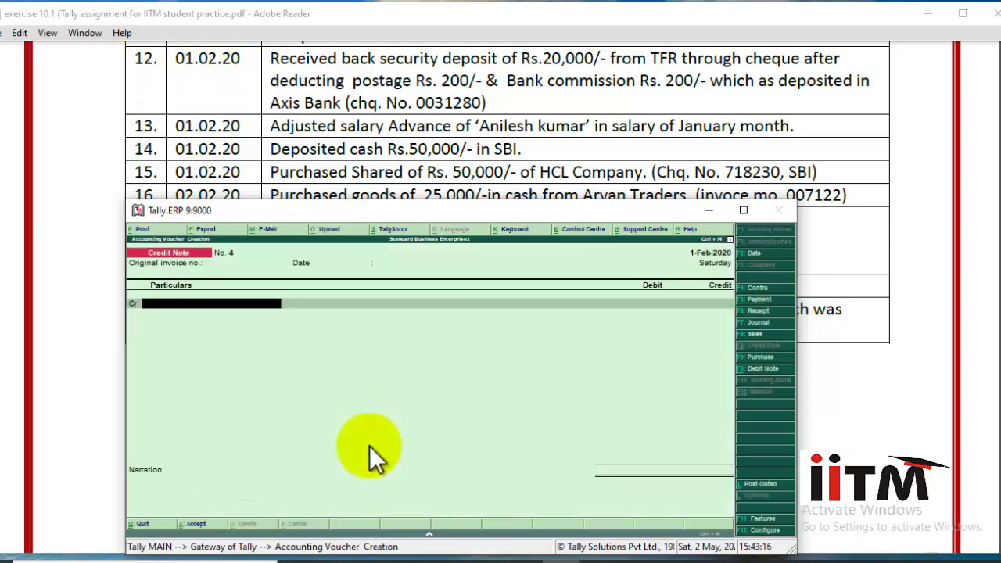
key("F6")
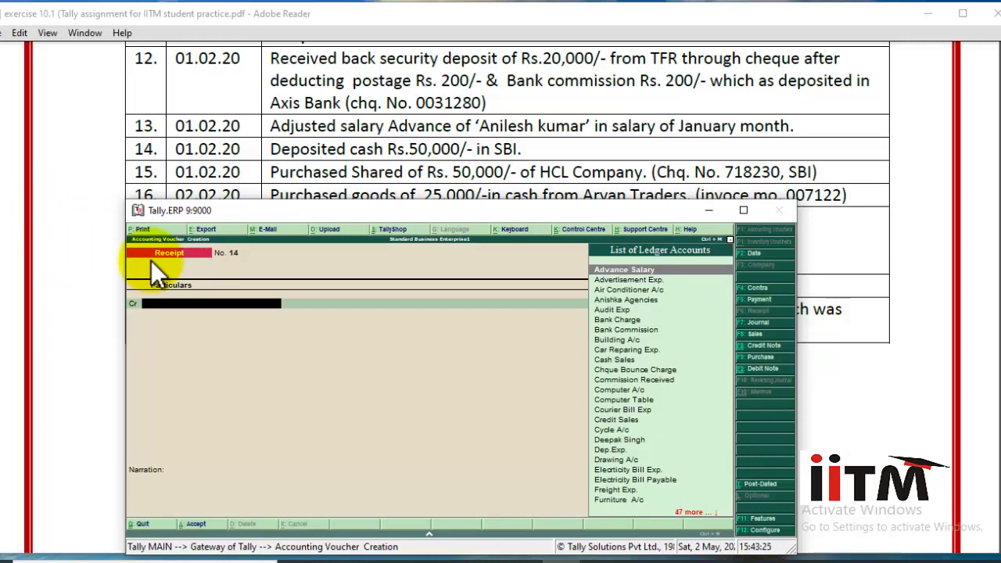
type("Tfr")
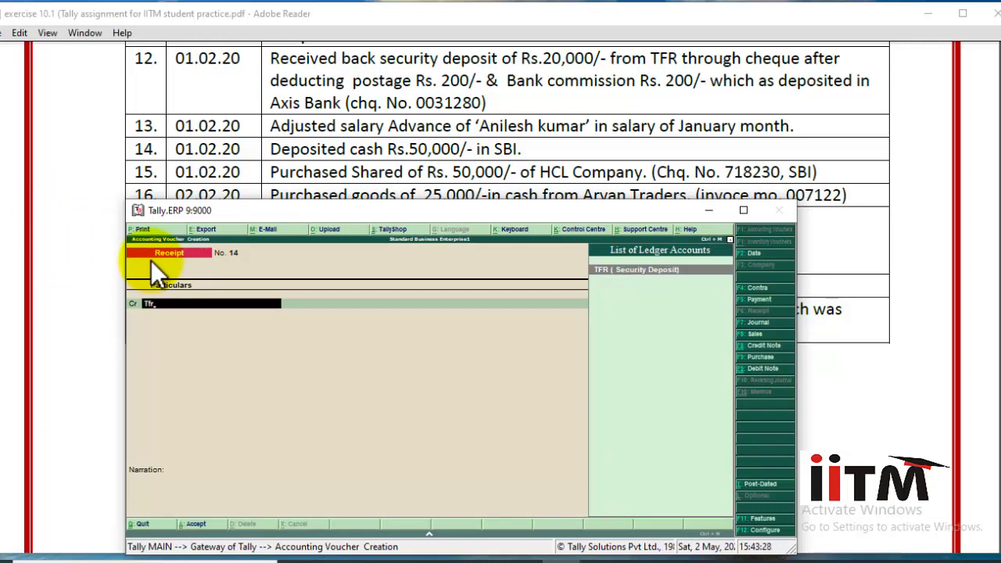
key("Return")
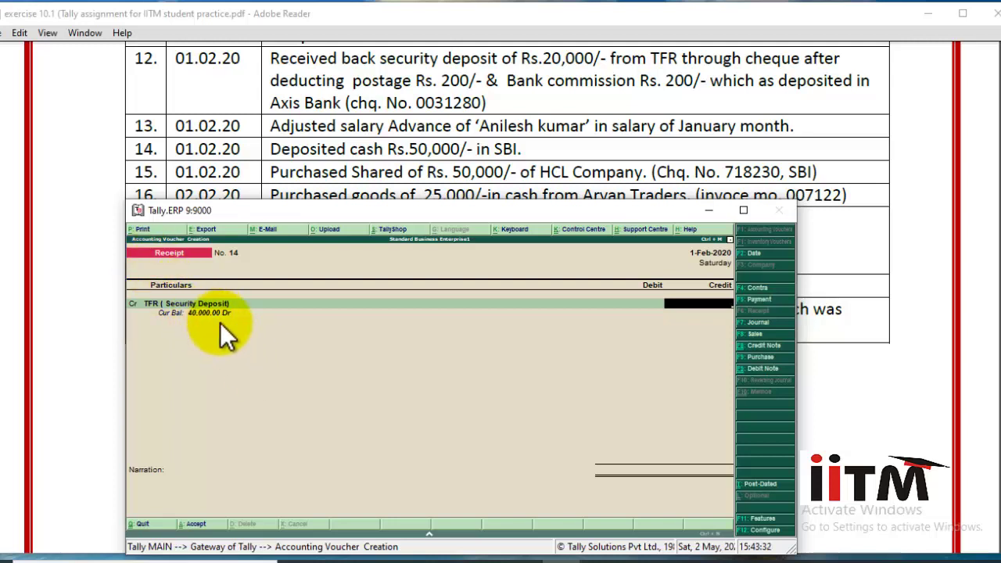
type("20,000")
key("Return")
key("Return")
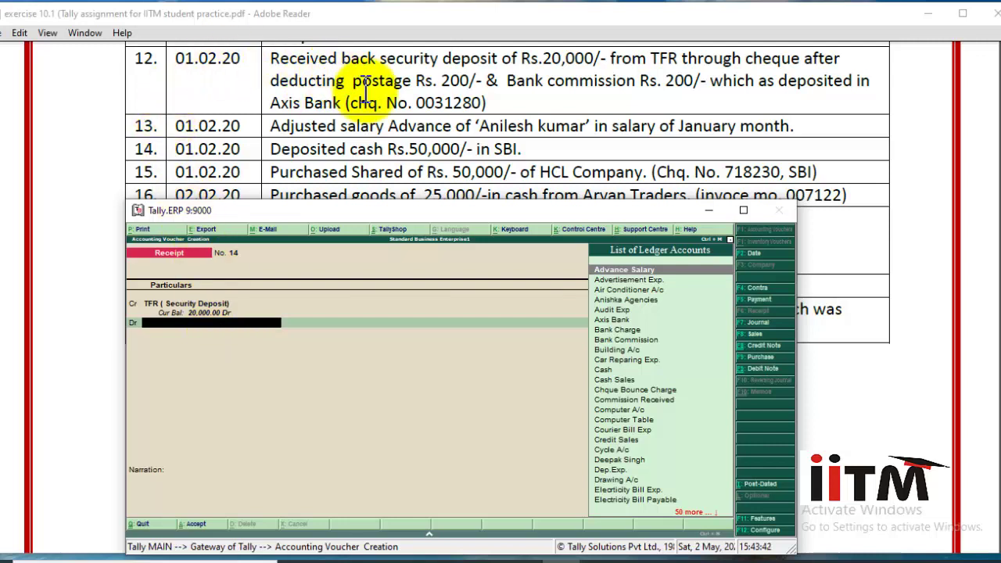
- Debit Courier Bill Exp with 200 for the deducted postage
type("Cou")
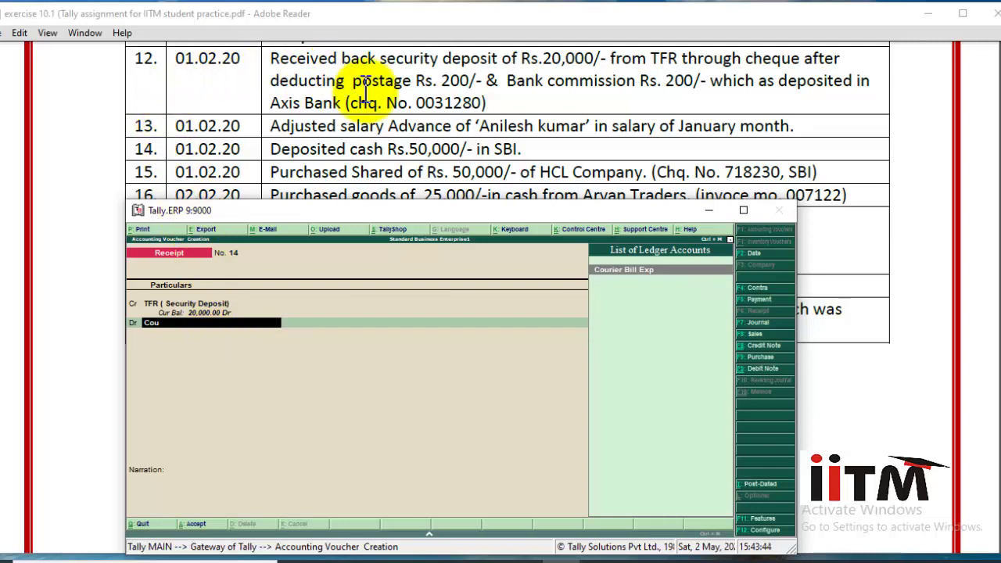
key("Return")
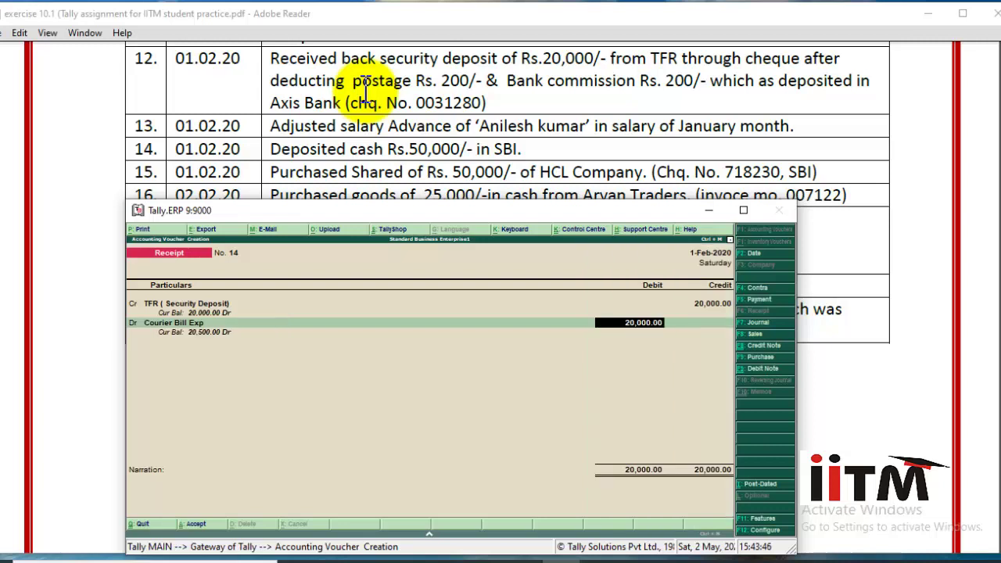
type("200")
key("Return")
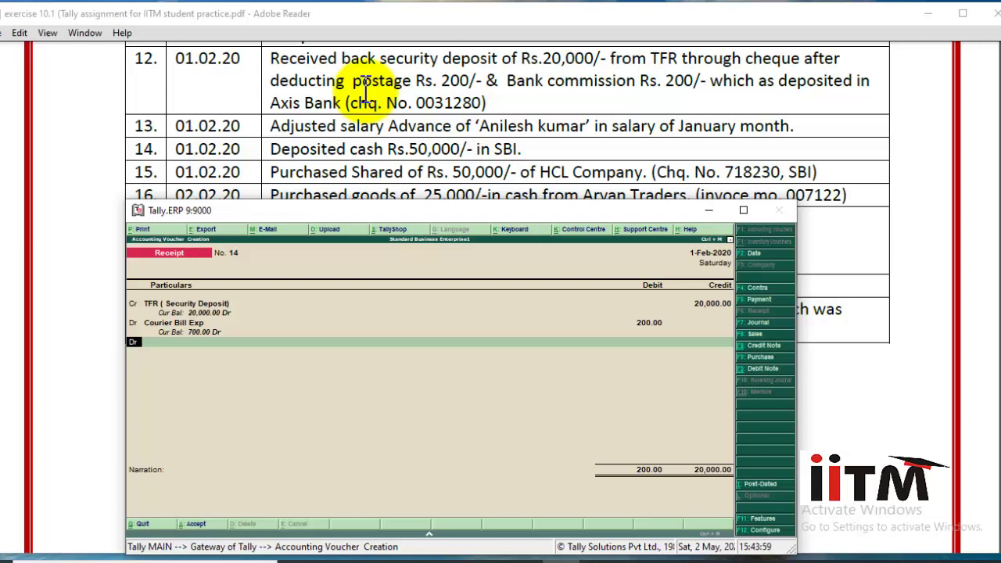
- Choose Bank Commission as the second debit ledger of the receipt
key("Return")
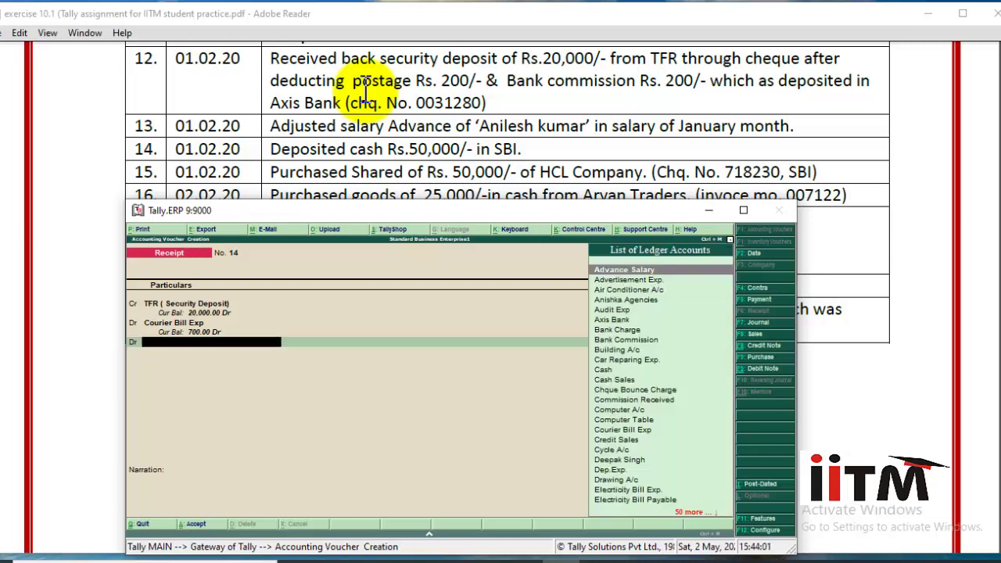
type("Ba")
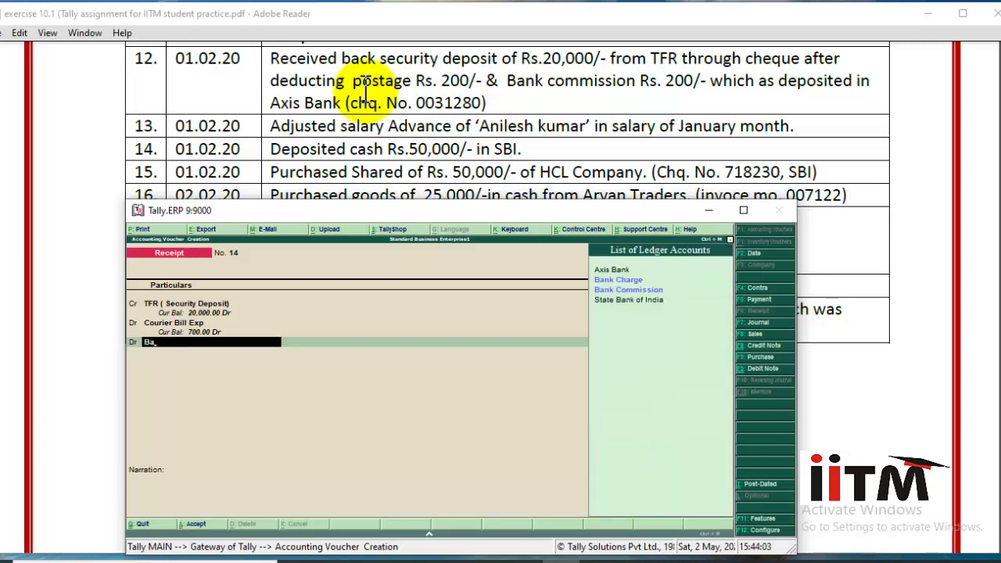
key("Down")
key("Down")
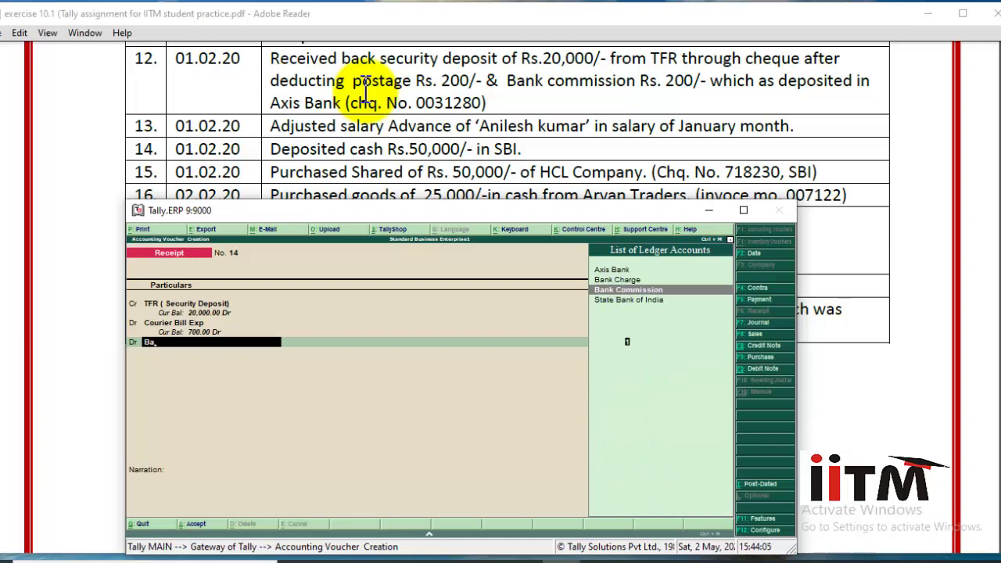
key("Return")
- Open the Bank Commission ledger for alteration, check which group it is under, and accept it without changes
key("BackSpace")
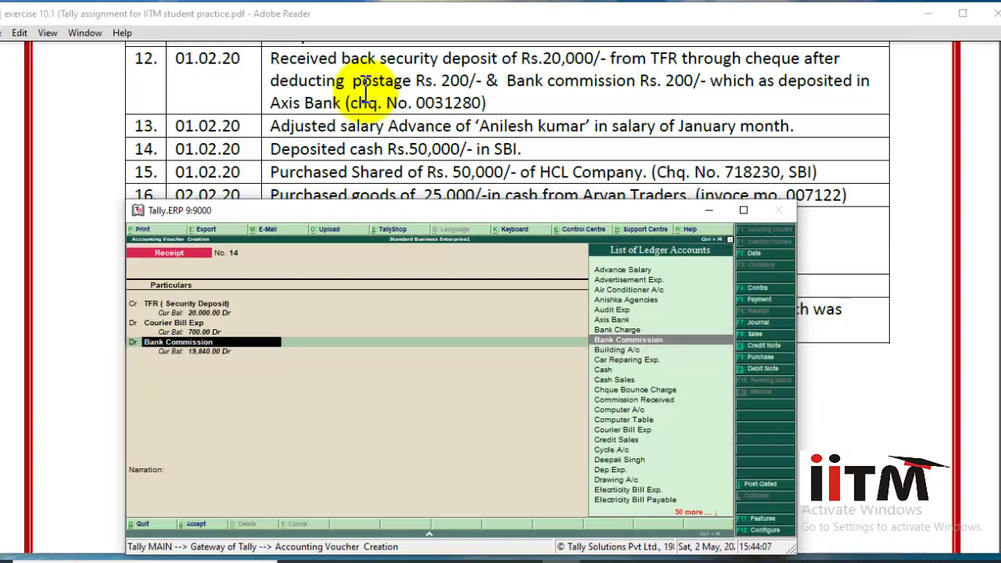
key("ctrl+Return")
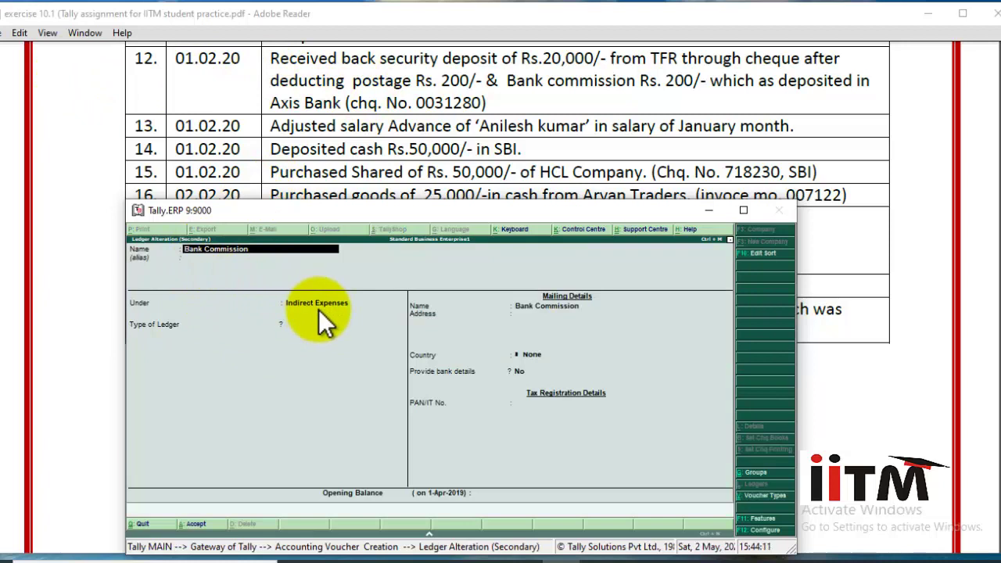
key("Return")
key("Return")
key("Return")
key("Return")
key("Return")
key("Return")
key("Return")
key("Return")
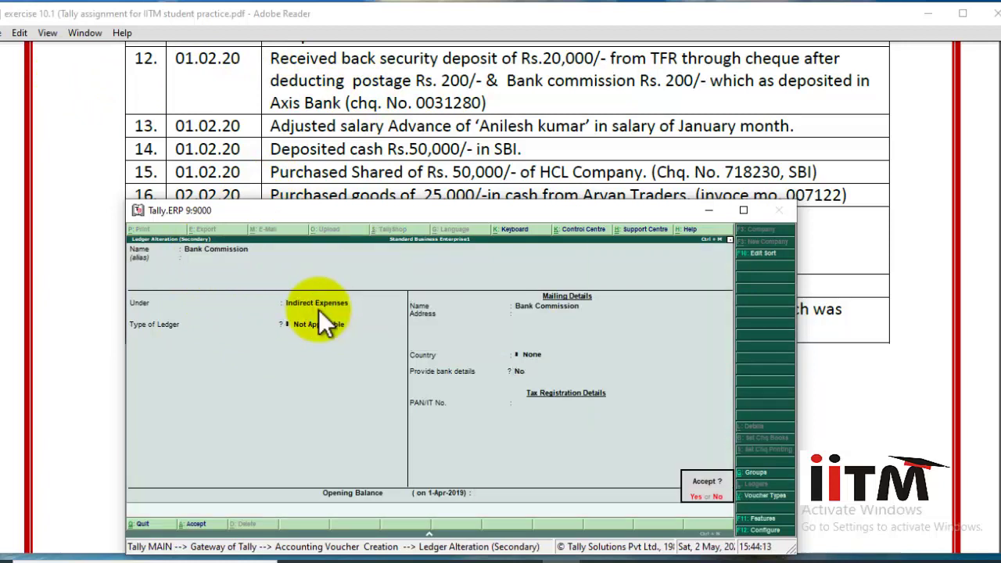
key("Return")
- Set the Bank Commission debit to 200 and choose Axis Bank as the next debit ledger for the remaining 19,600
type("200")
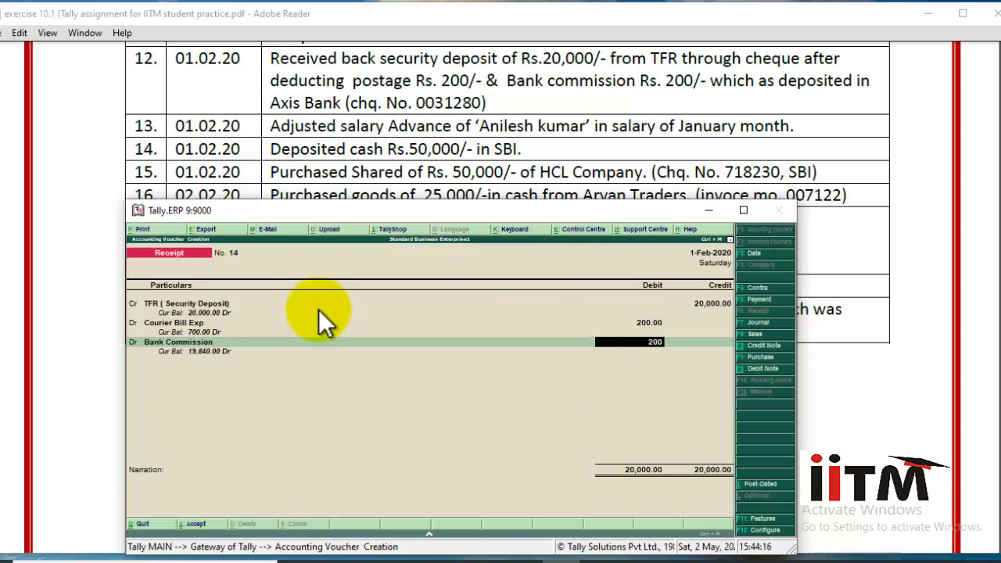
key("Return")
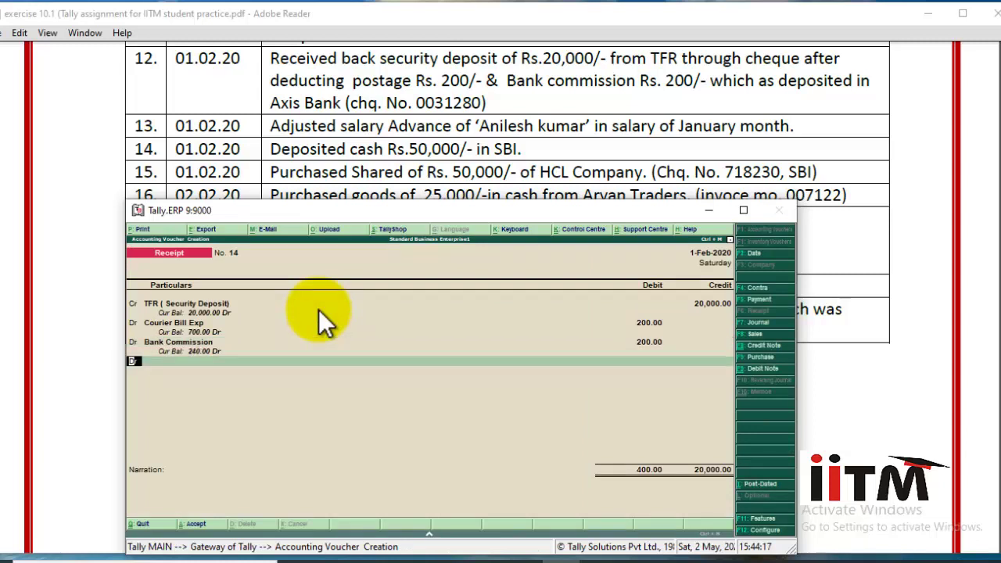
key("Return")
type("Ax")
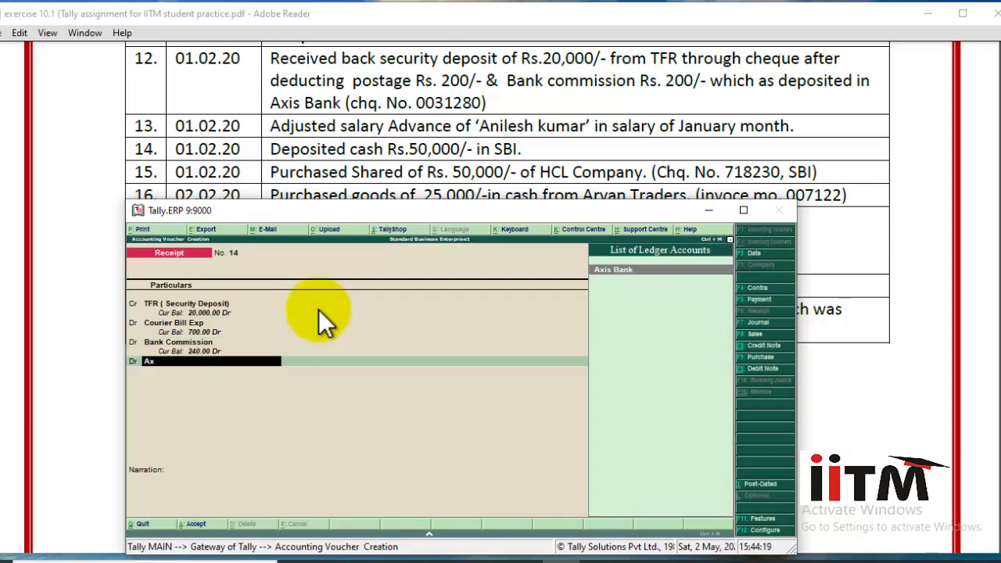
type("is")
key("Return")
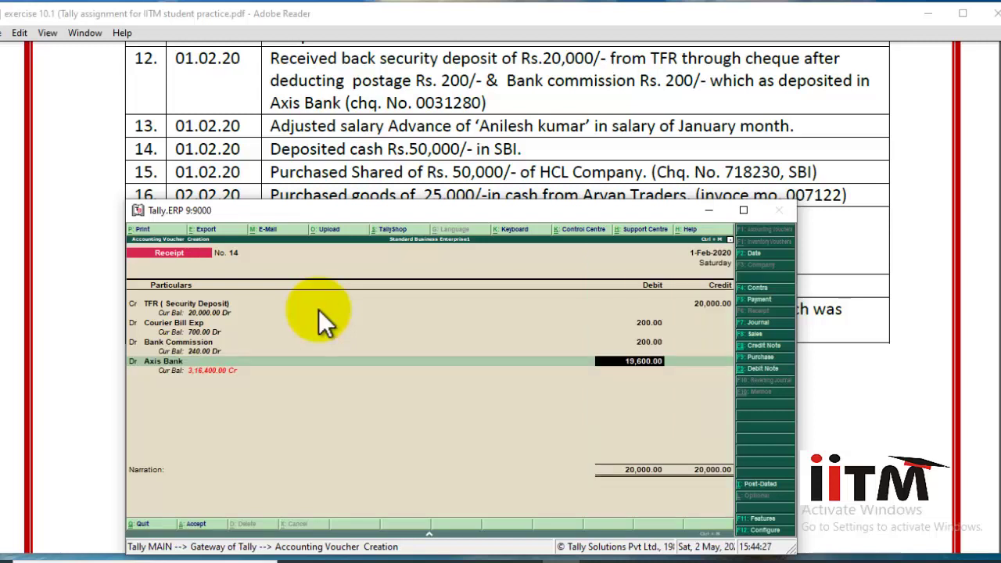
- Allocate the 19,600 Axis Bank debit to cheque number 0031280 and save the receipt with an empty narration
key("Return")
key("Return")
key("Return")
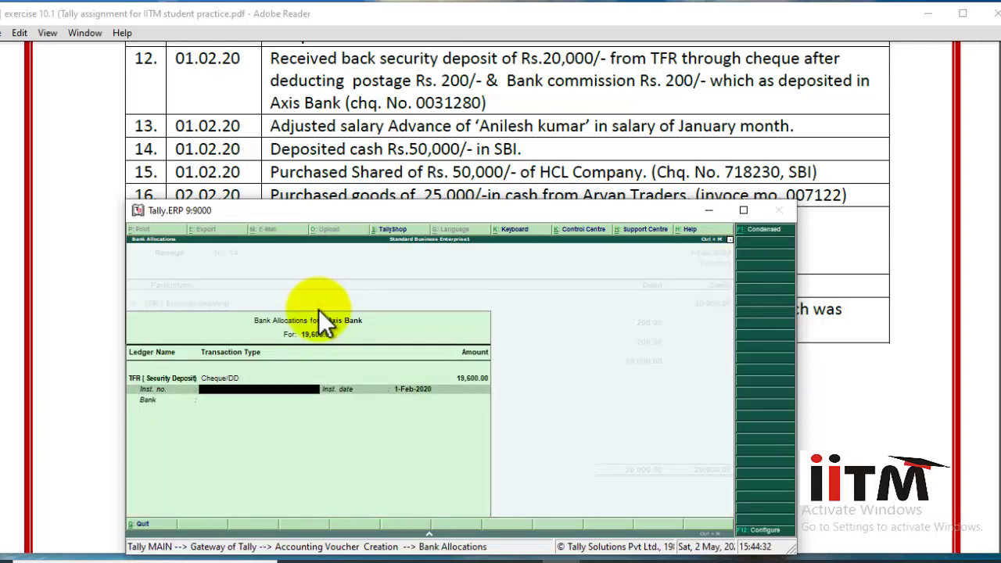
type("0031280")
key("Return")
key("Return")
key("Return")
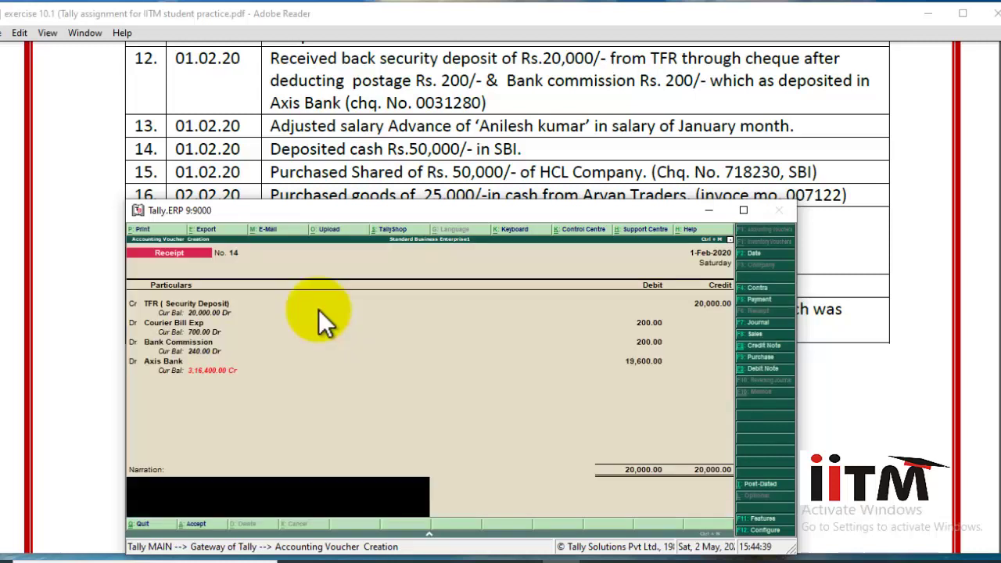
key("Return")
key("Return")
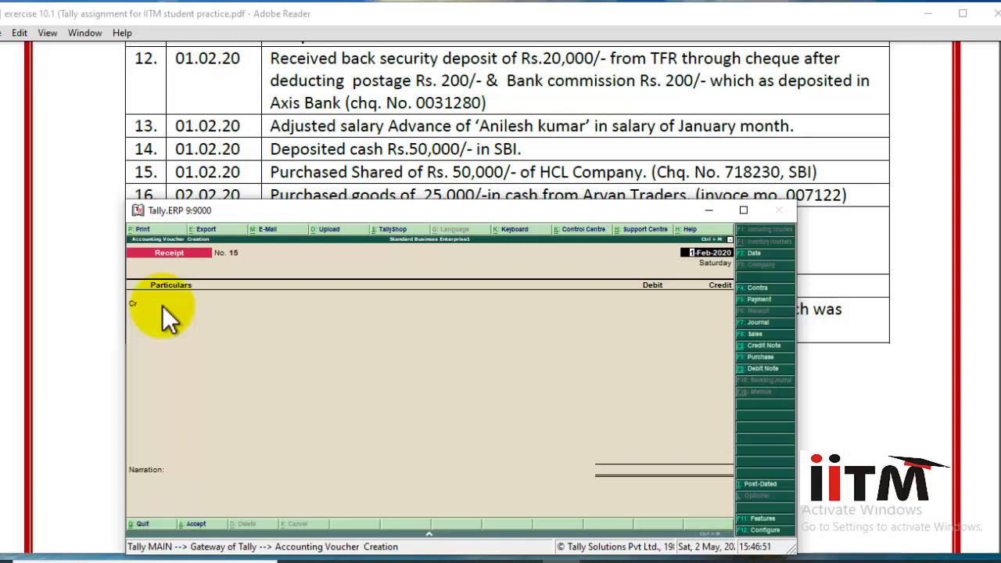
- Start a journal voucher dated 1-Feb-2020 and debit Salary Exp. with 5,000
key("F7")
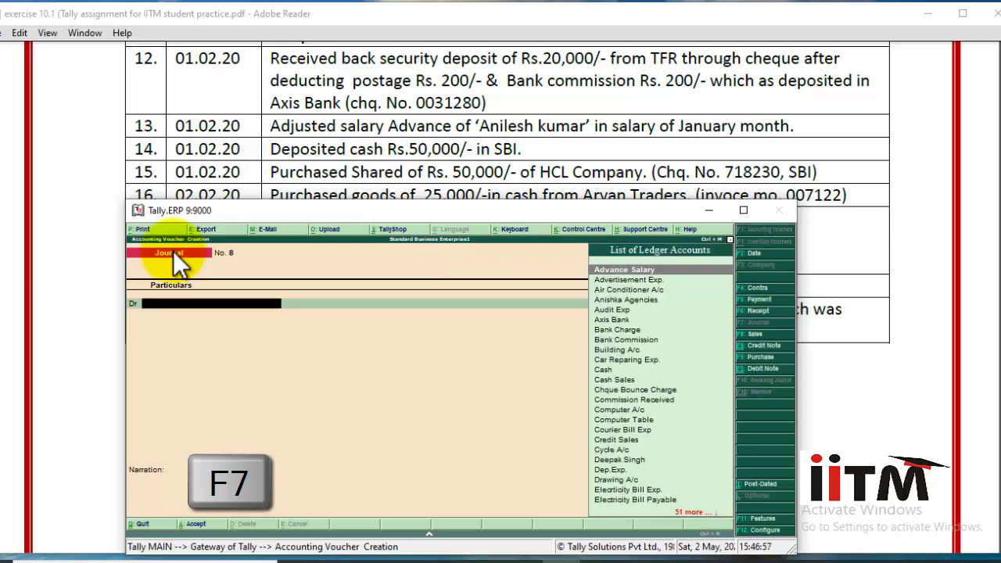
type("Sal")
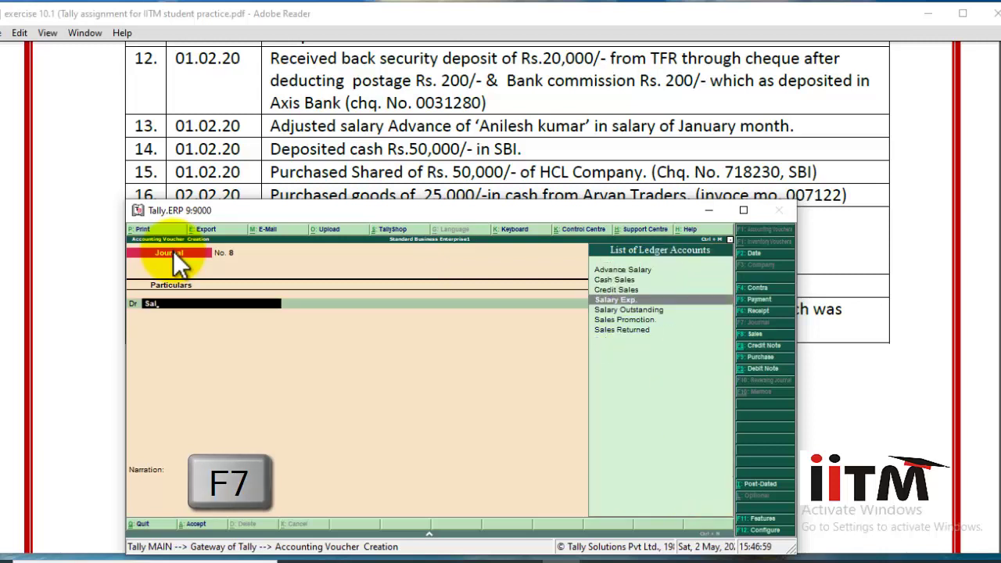
key("Return")
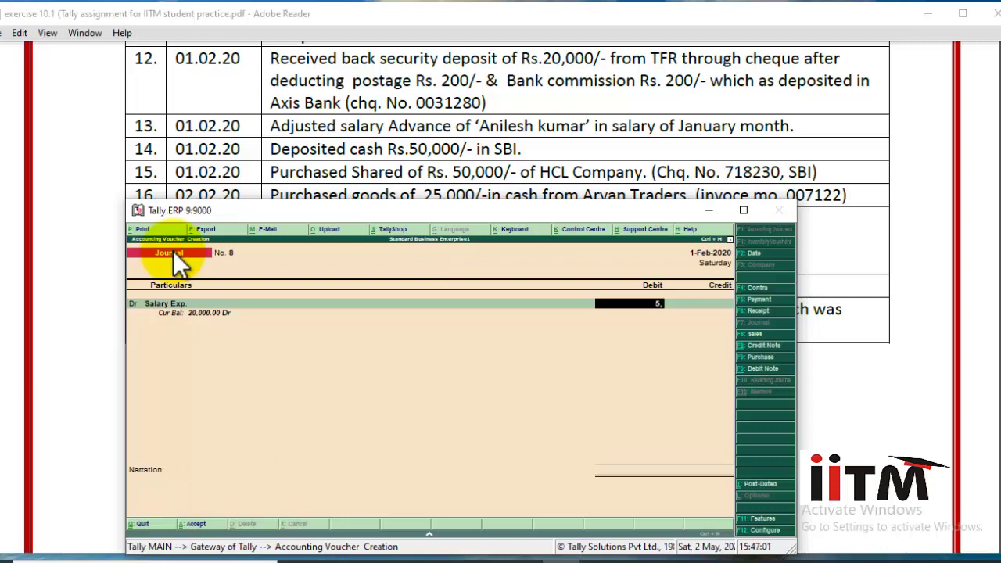
type("000")
key("Return")
key("Return")
key("Return")
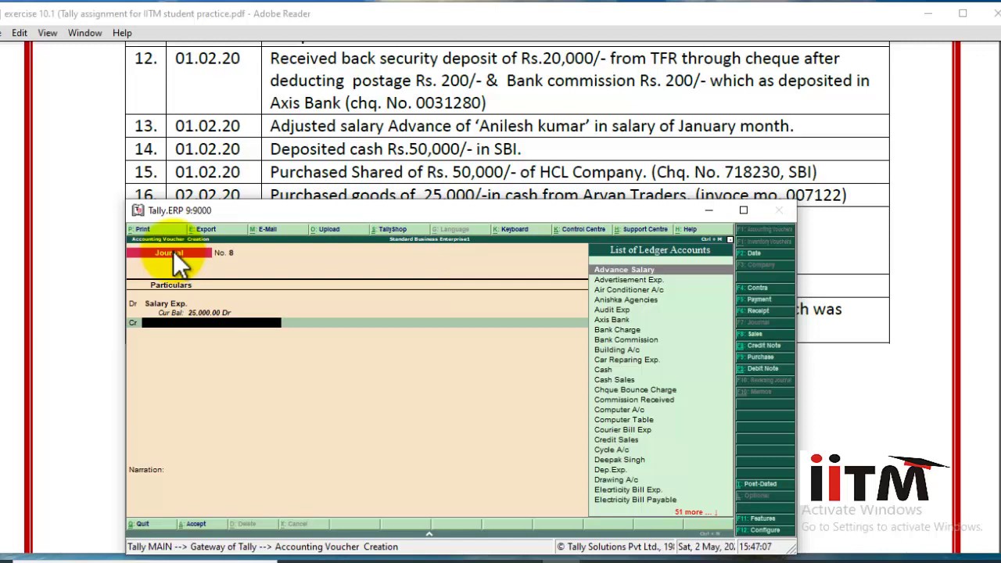
- Credit Advance Salary with 5,000 and save the journal voucher without a narration
type("Ad")
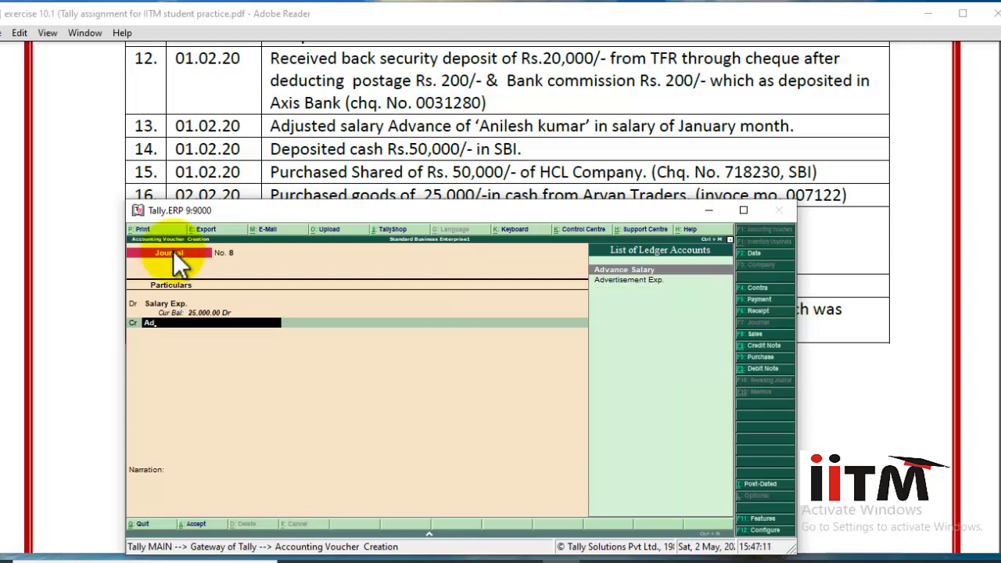
key("Return")
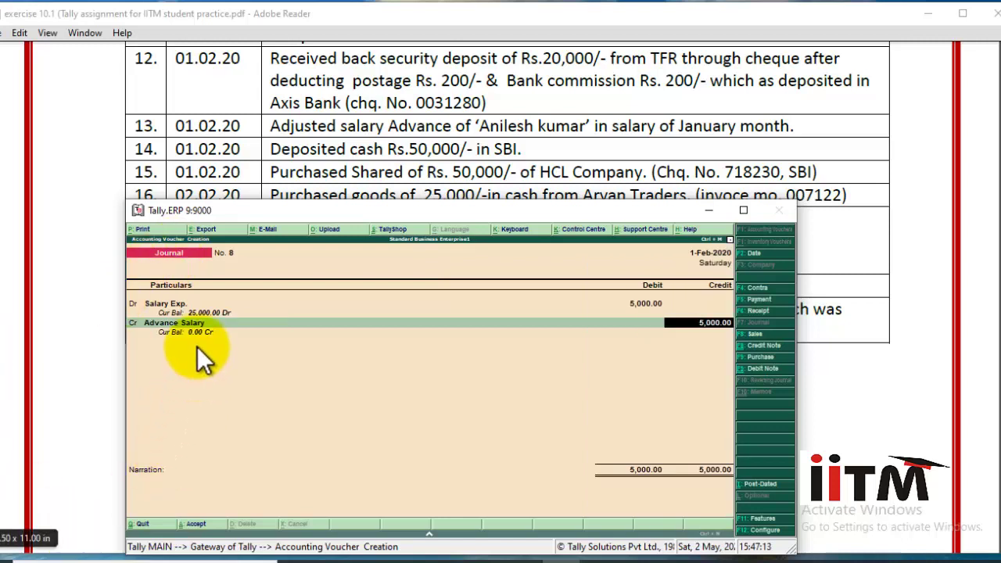
key("Return")
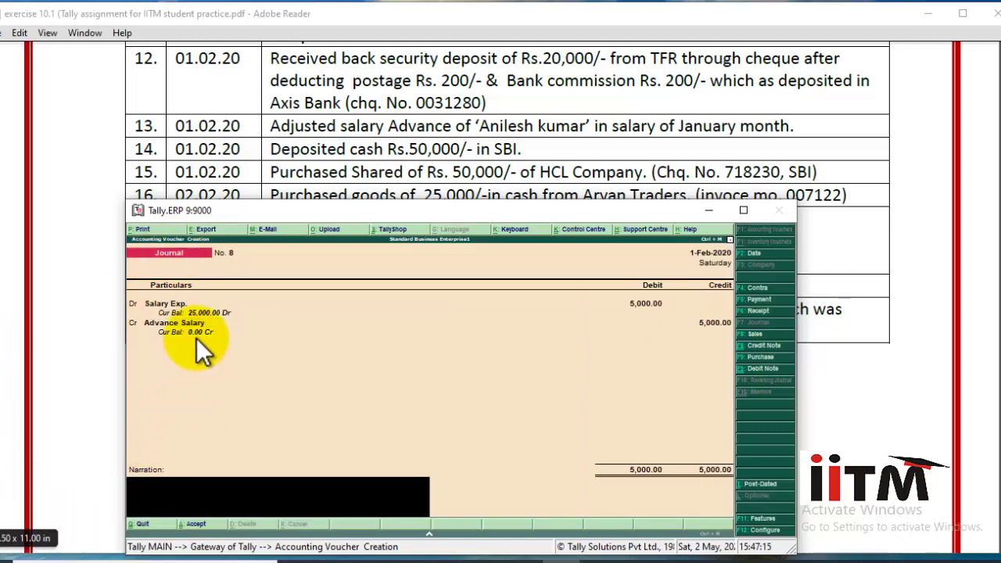
key("Return")
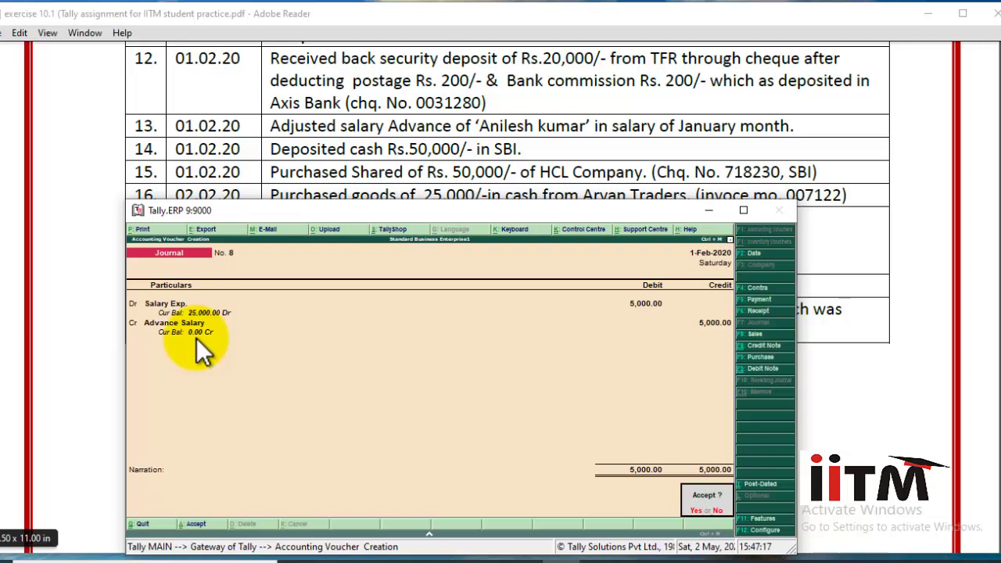
key("Return")
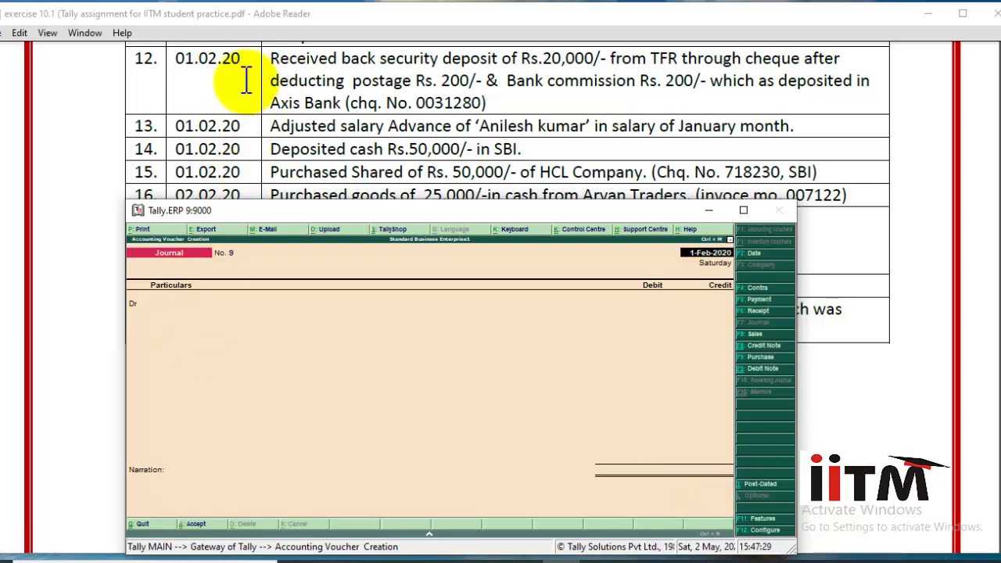
- Start a contra voucher dated 1-Feb-2020 for the SBI cash deposit and credit Cash with 50,000
scroll(247, 78, "down", 2)
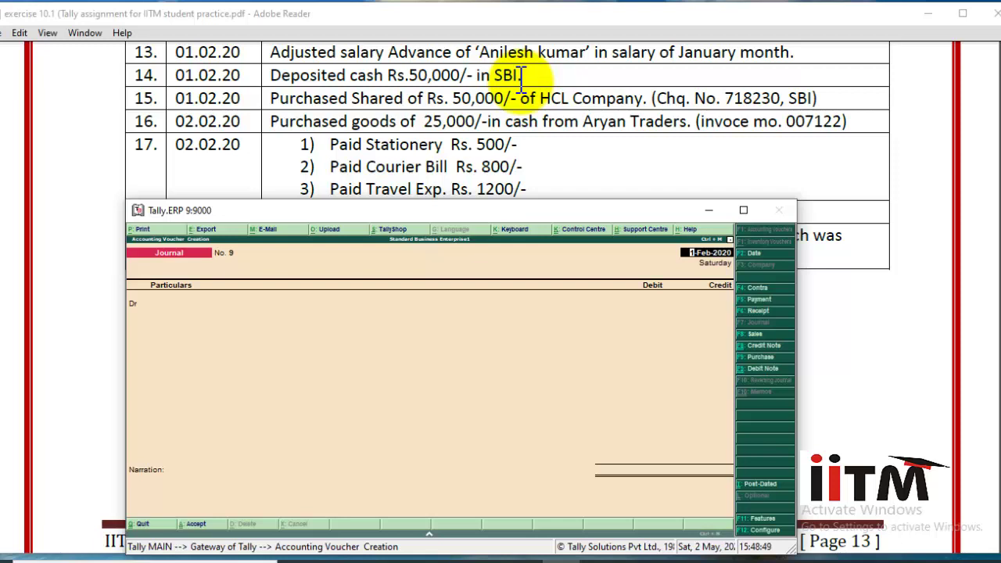
key("F4")
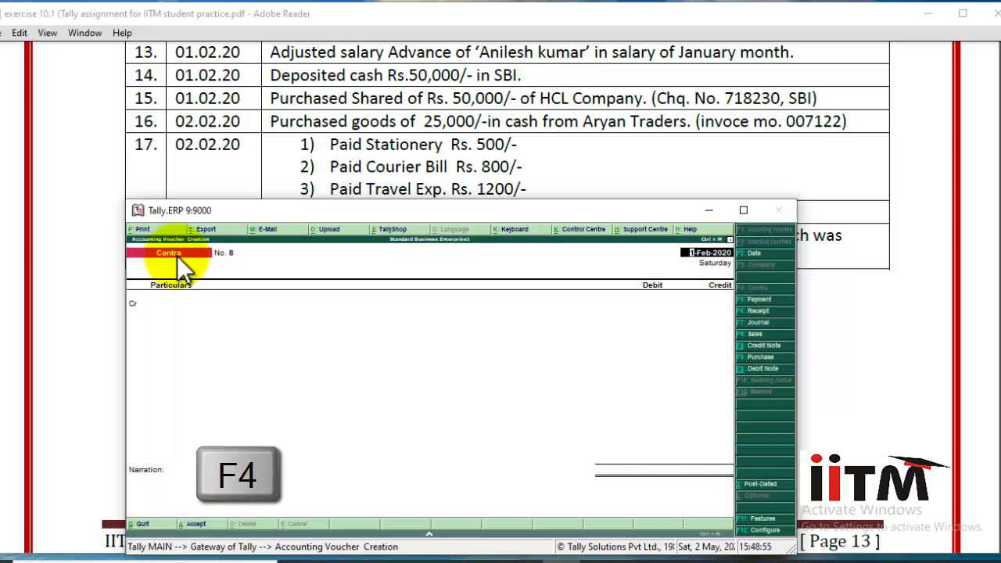
key("Return")
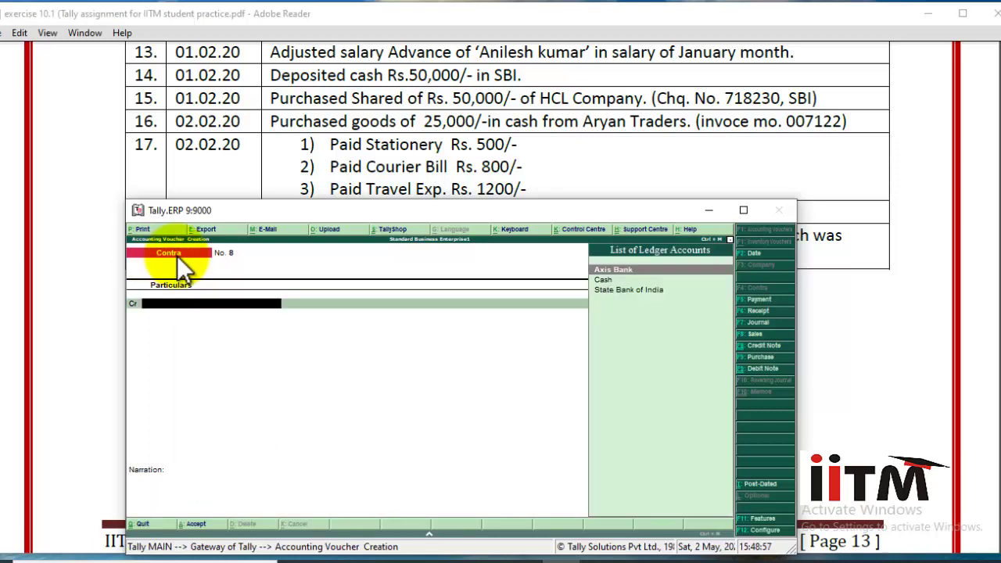
key("Down")
key("Down")
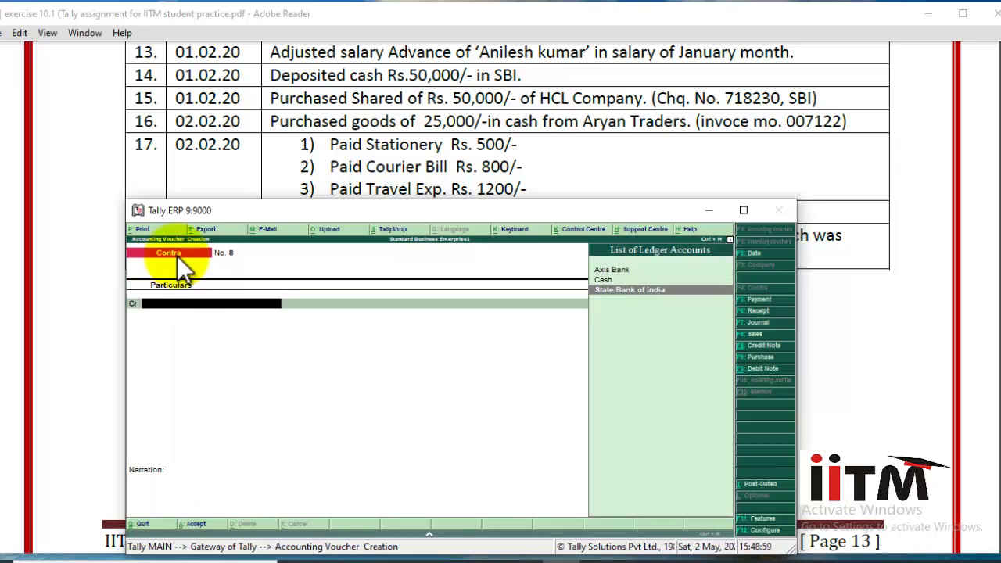
key("Down")
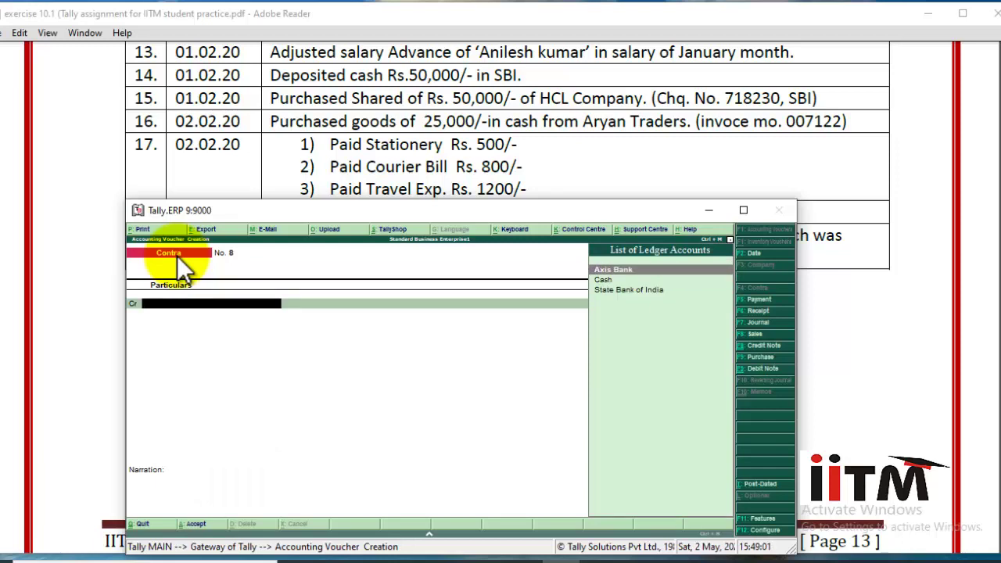
key("Down")
key("Return")
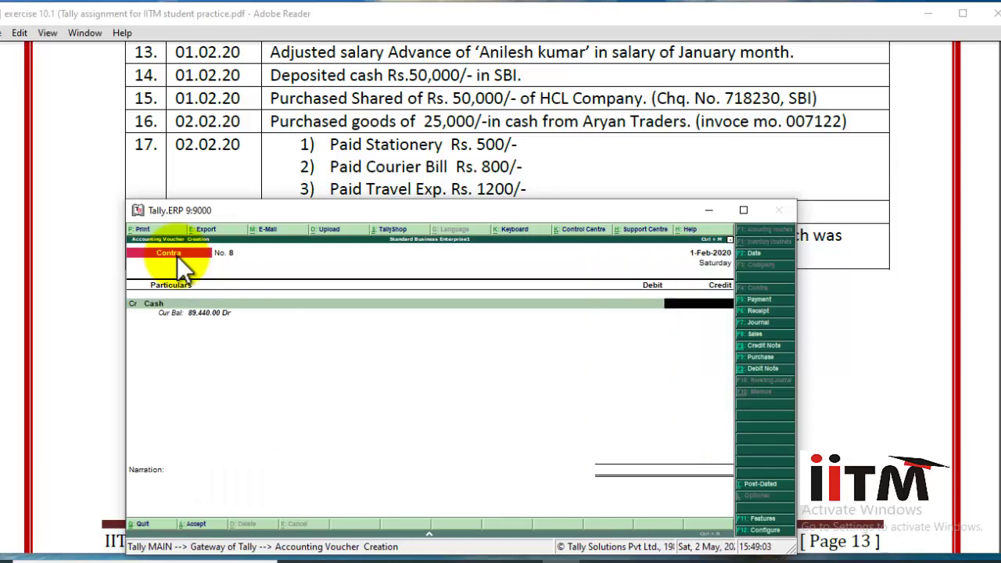
type("50,000")
key("Return")
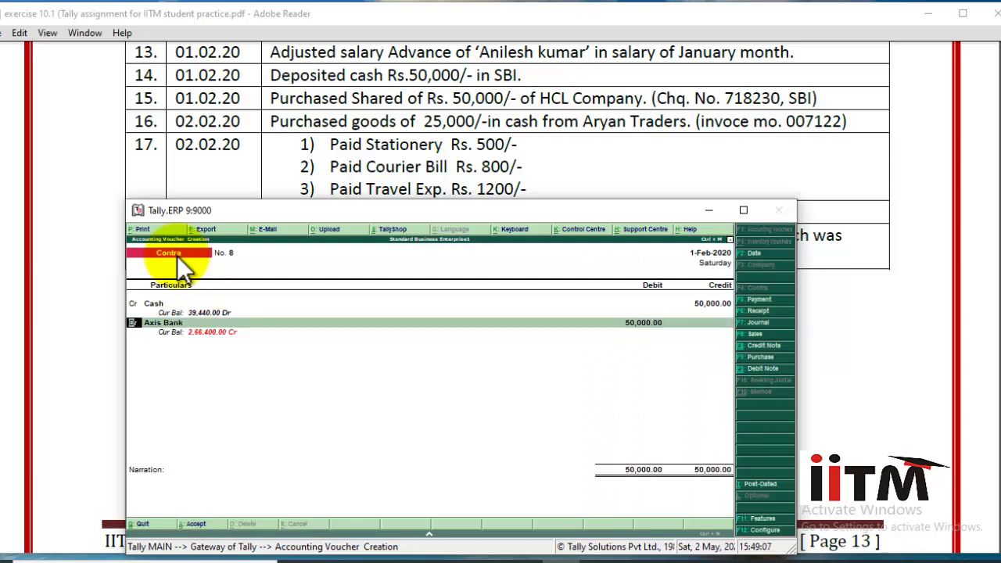
- Replace Axis Bank with State Bank of India as the contra voucher's debit ledger for 50,000
key("Return")
type("St")
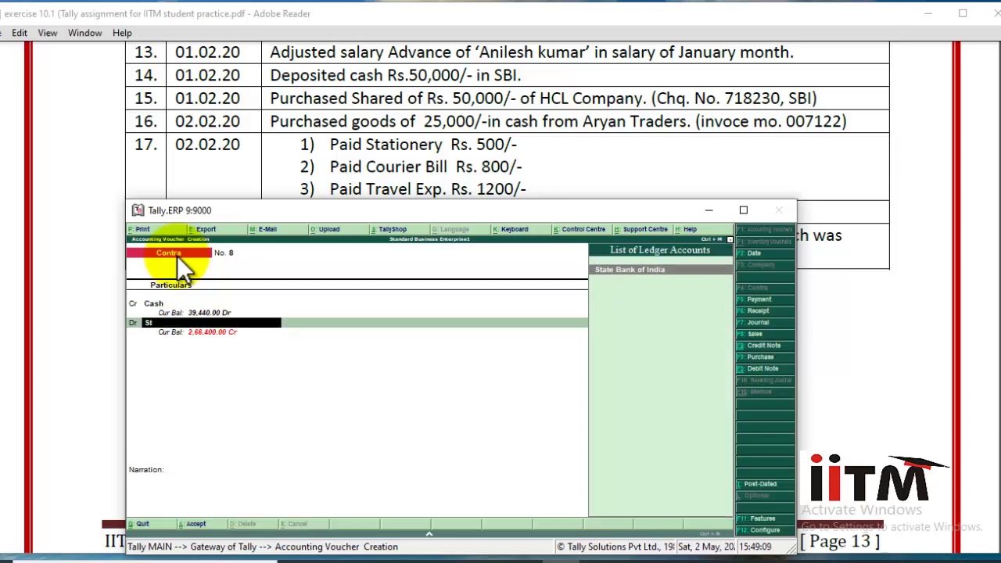
key("Return")
key("Return")
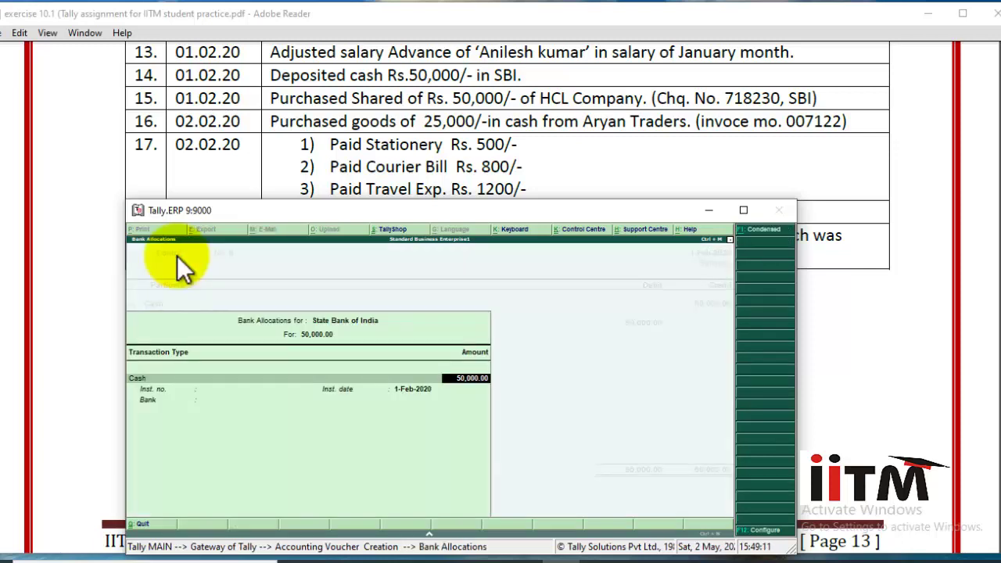
- Leave the cash denominations and bank details of the 50,000 SBI deposit blank and save the contra voucher
key("Return")
key("Return")
key("Return")
key("Return")
key("Return")
key("Return")
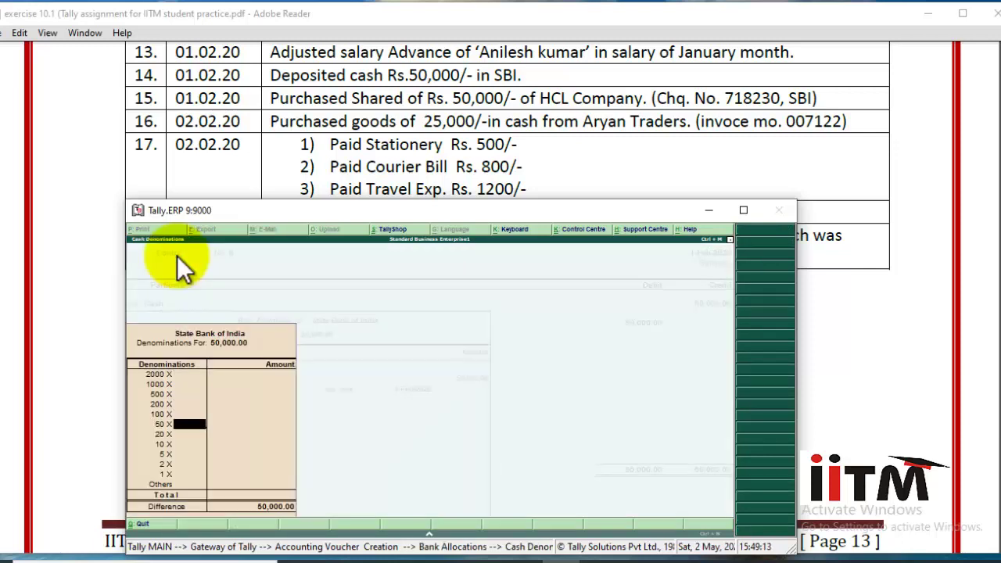
key("Return")
key("Return")
key("Return")
key("Return")
key("Return")
key("Return")
key("Return")
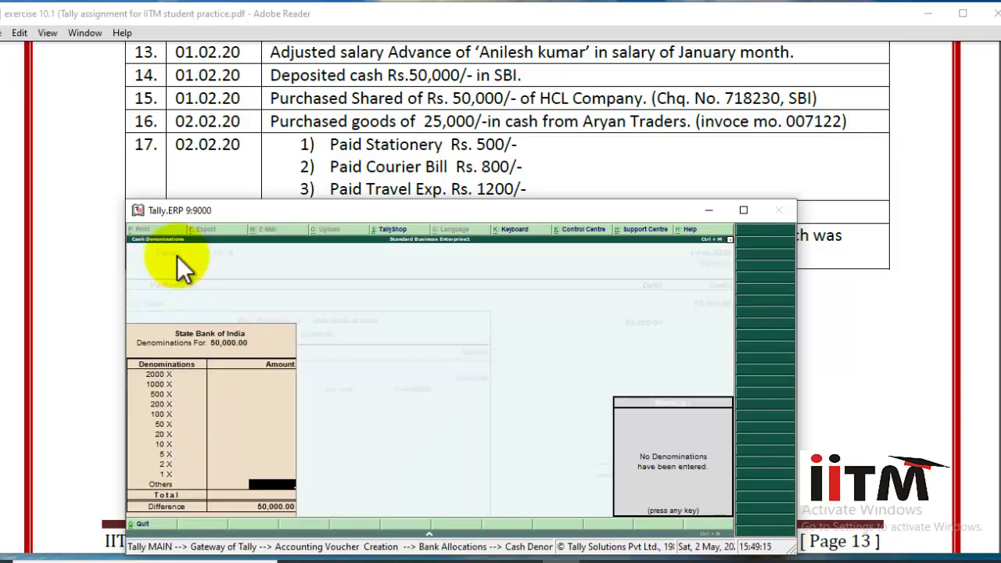
key("Return")
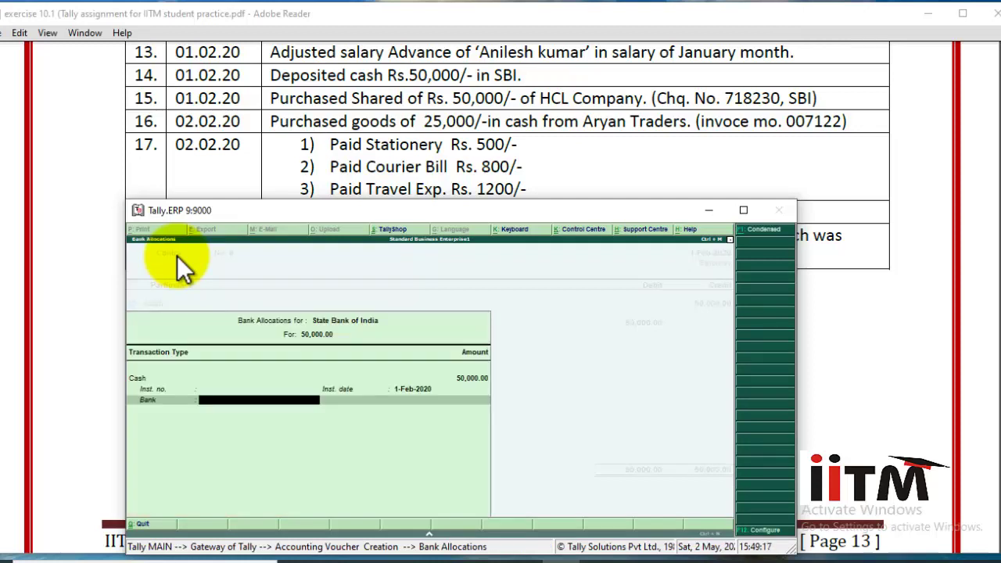
key("Return")
key("Return")
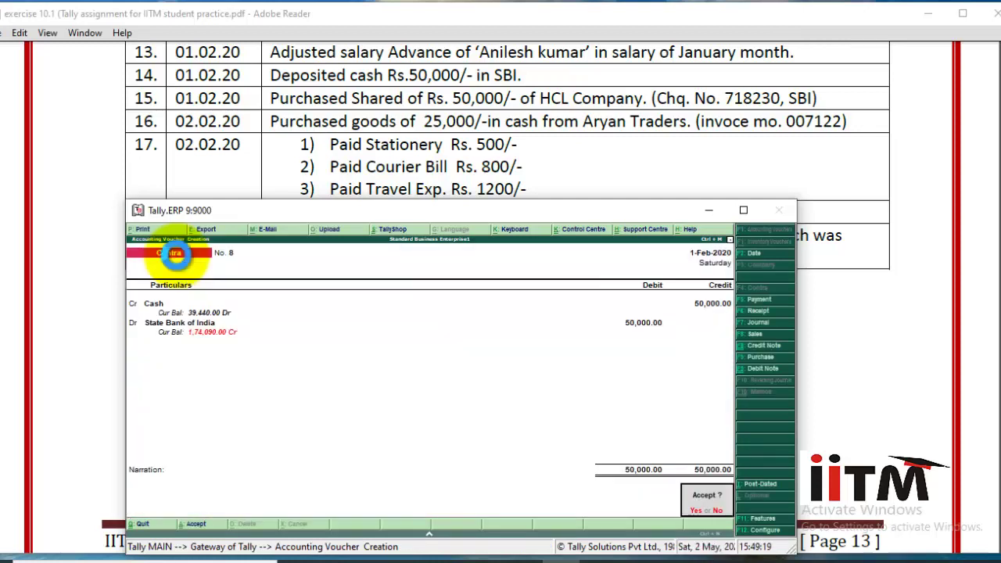
key("Return")
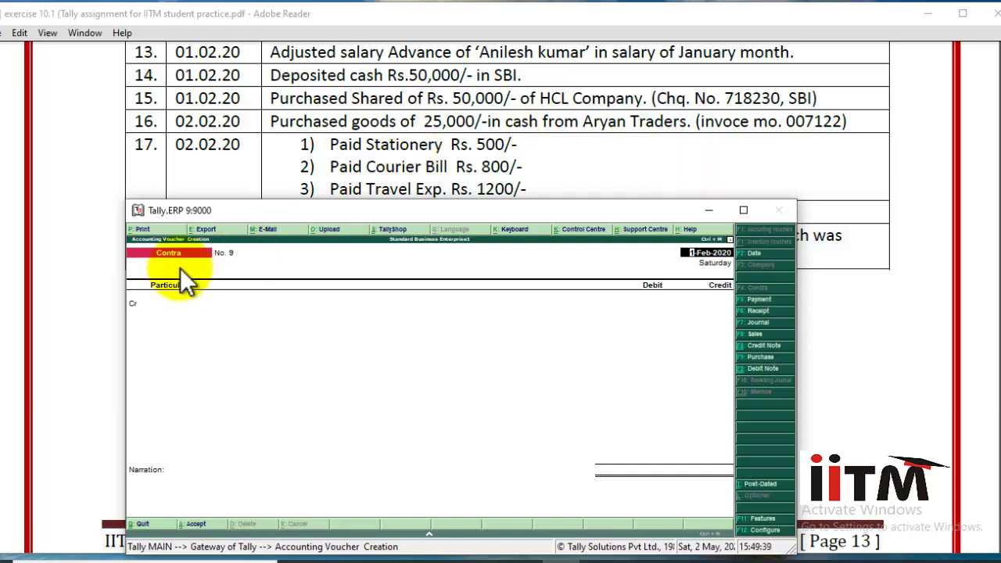
- Start a payment voucher dated 1-Feb-2020 and begin a new debit ledger named "Shared of HCL Comany"
key("F5")
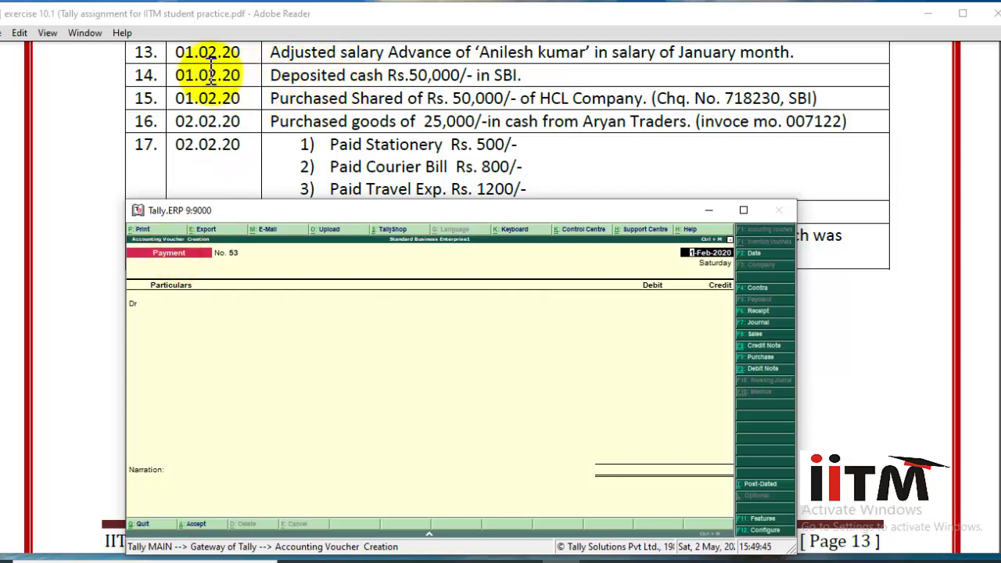
key("Return")
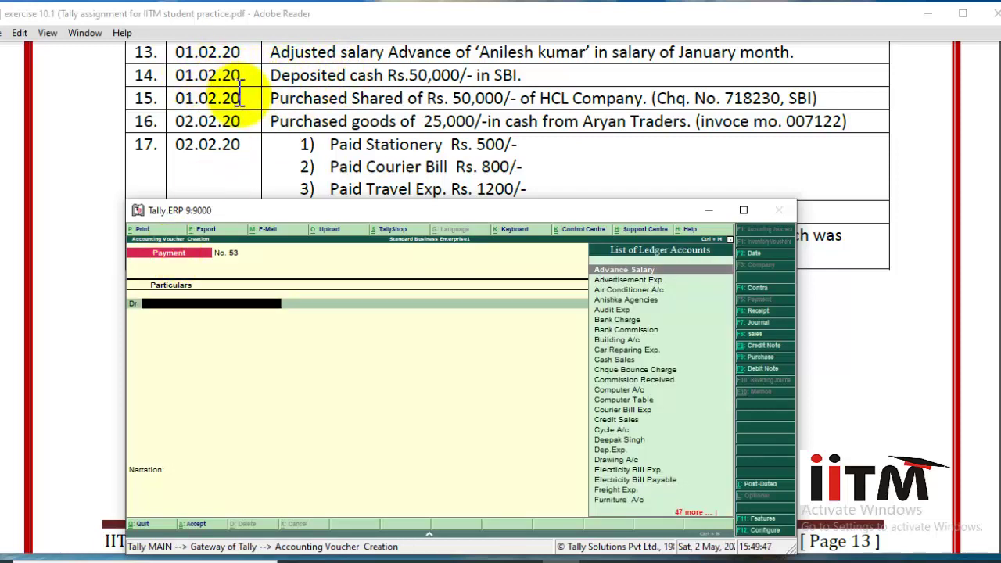
key("alt+c")
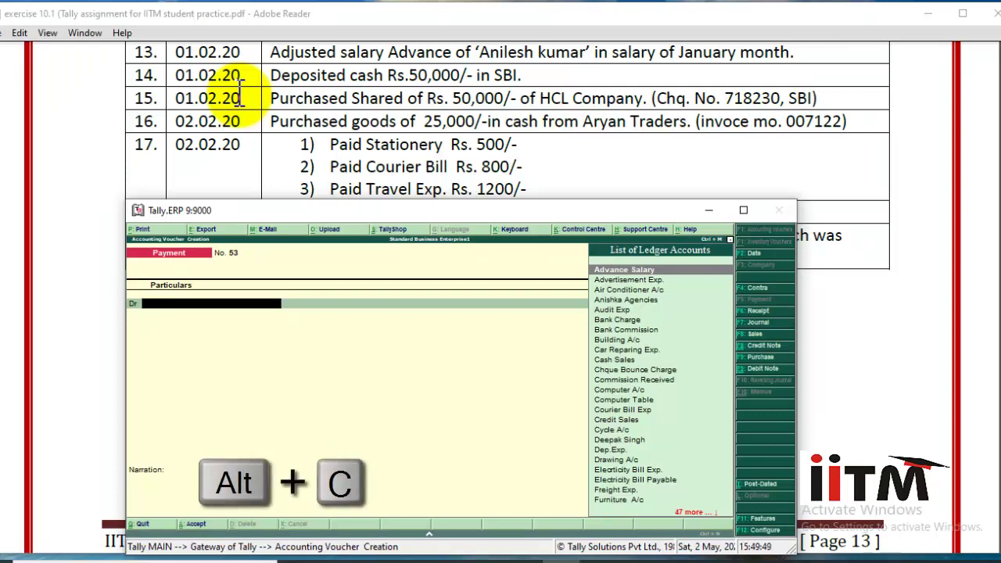
type("Shared of HCL Comany.")
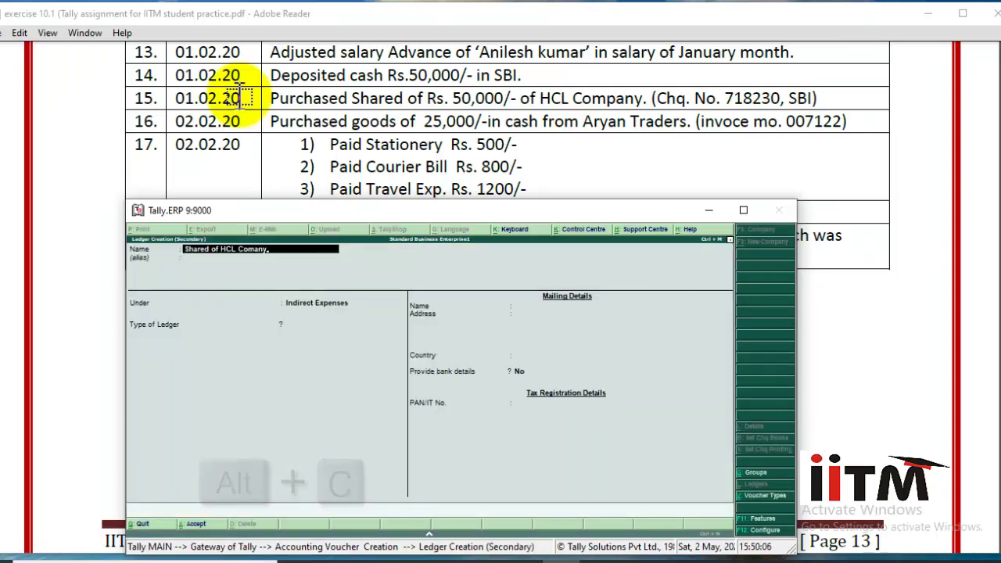
key("Return")
key("Return")
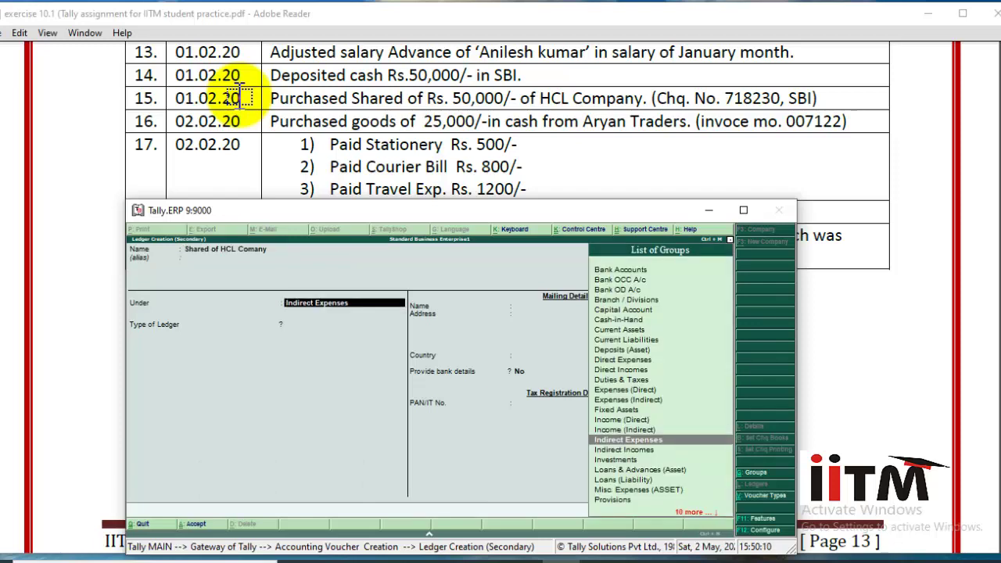
- Place the new share ledger under the Investments group and keep its default mailing details
type("In")
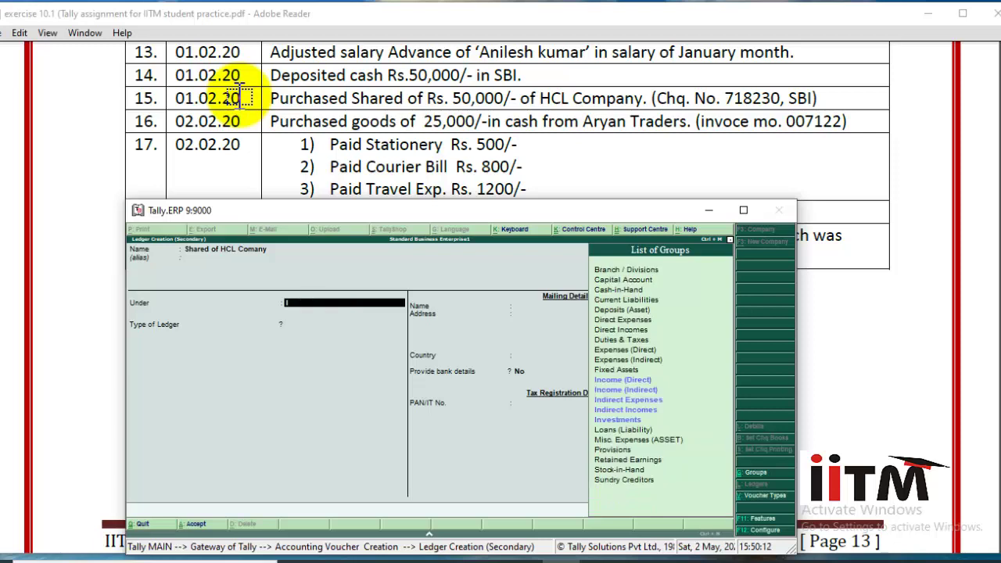
key("Down")
key("Down")
key("Down")
key("Down")
key("Down")
key("Down")
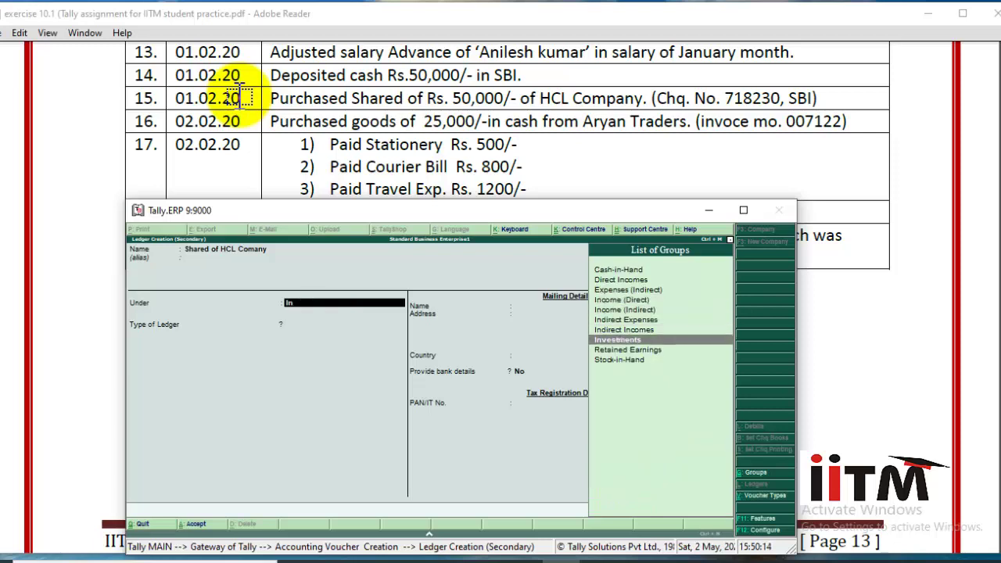
key("Up")
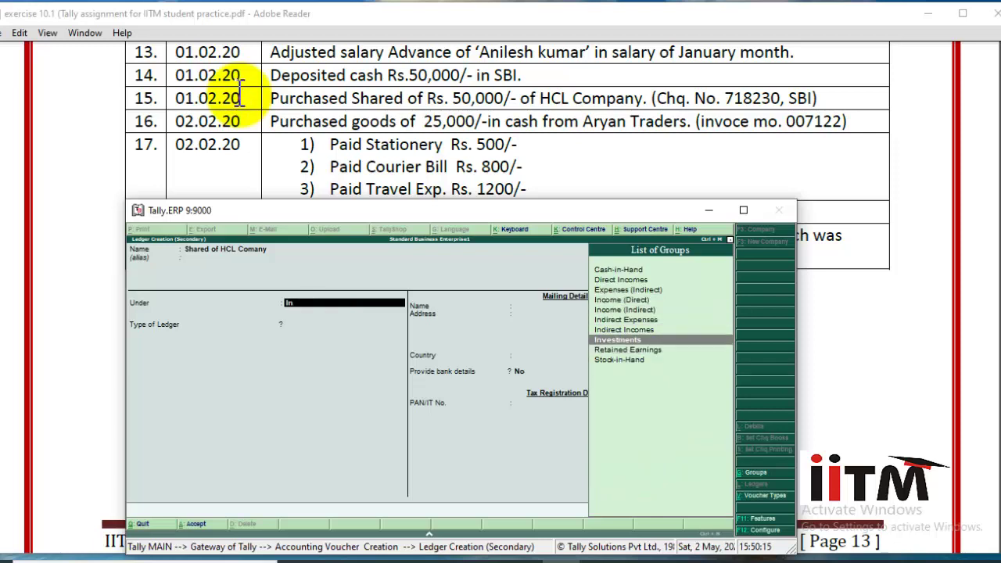
left_click(635, 341)
key("Return")
key("Return")
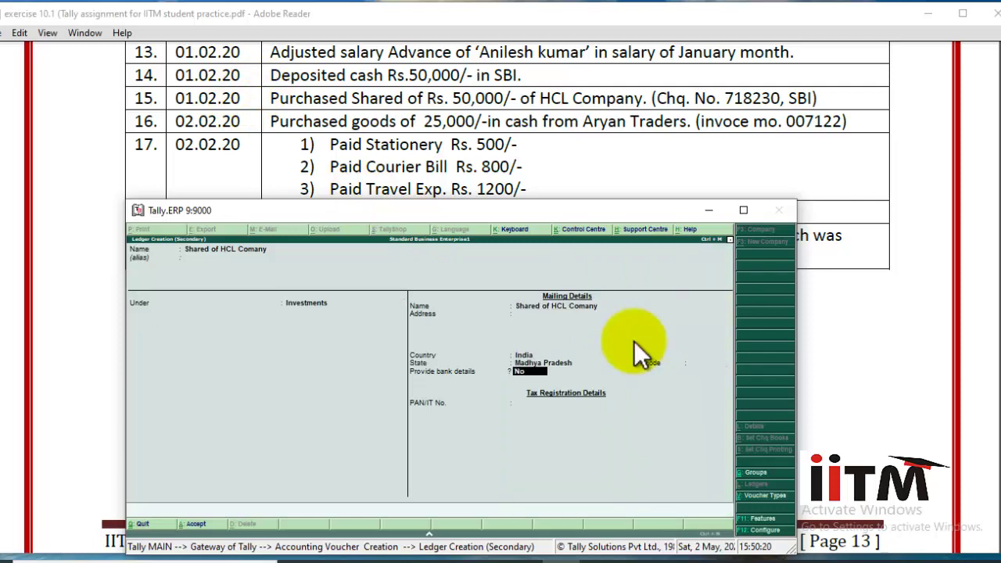
- Save the HCL share ledger with bank details and PAN left unset, and debit it 50,000 in the payment voucher
key("Return")
key("Return")
key("Return")
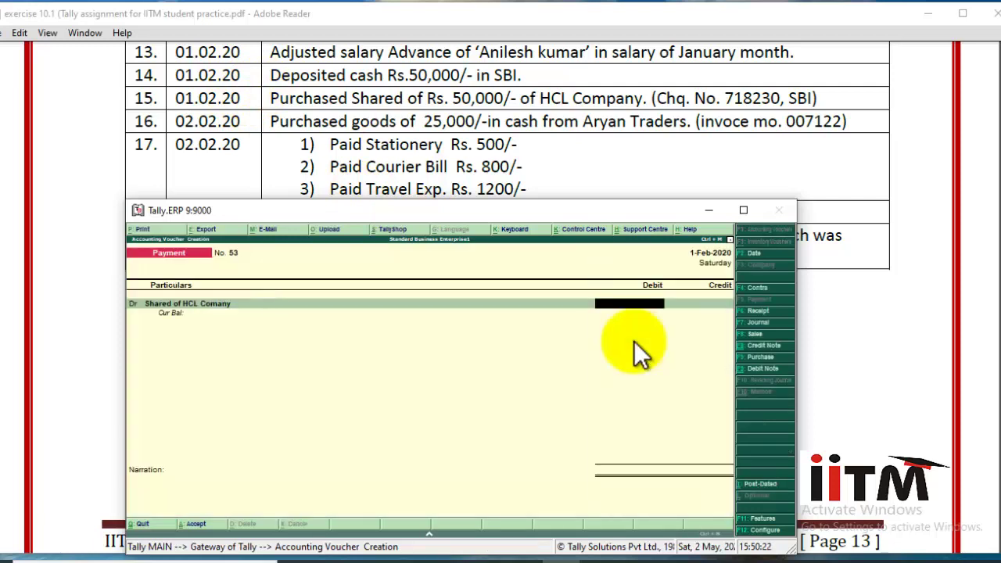
type("50,000")
key("Return")
key("Return")
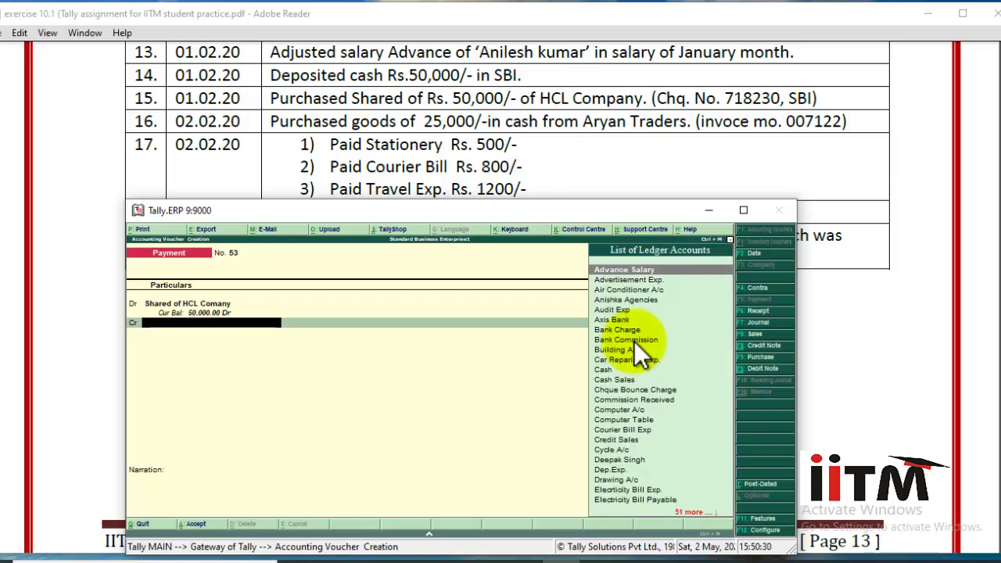
- Credit State Bank of India 50,000 in the payment voucher, with Cheque as the bank transaction type
type("sta")
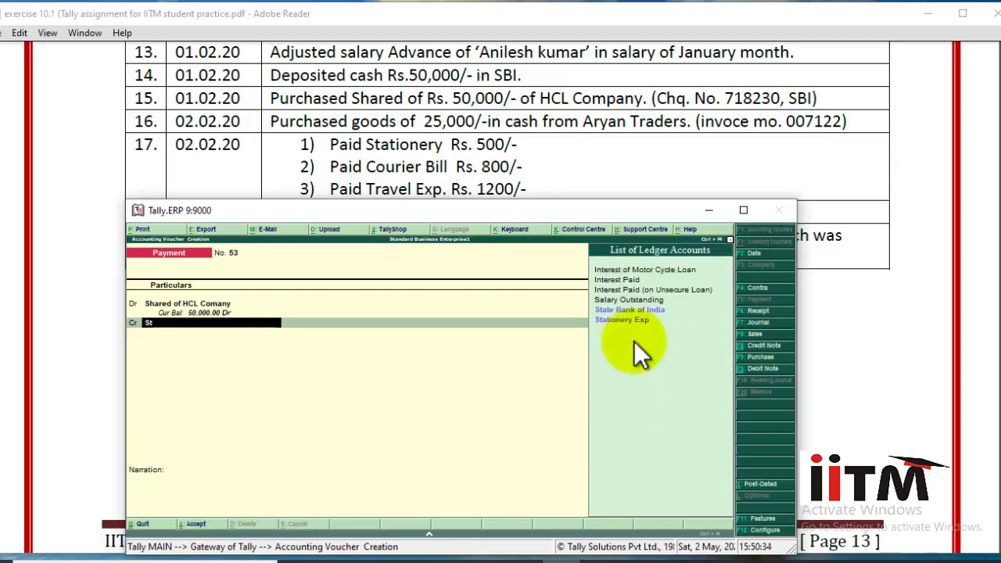
key("Down")
key("Return")
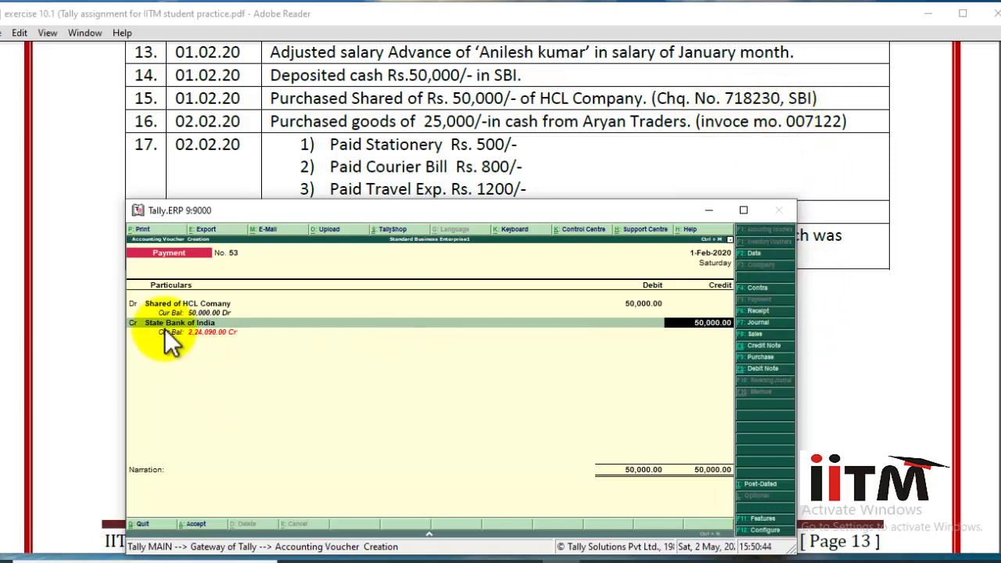
key("Return")
key("Return")
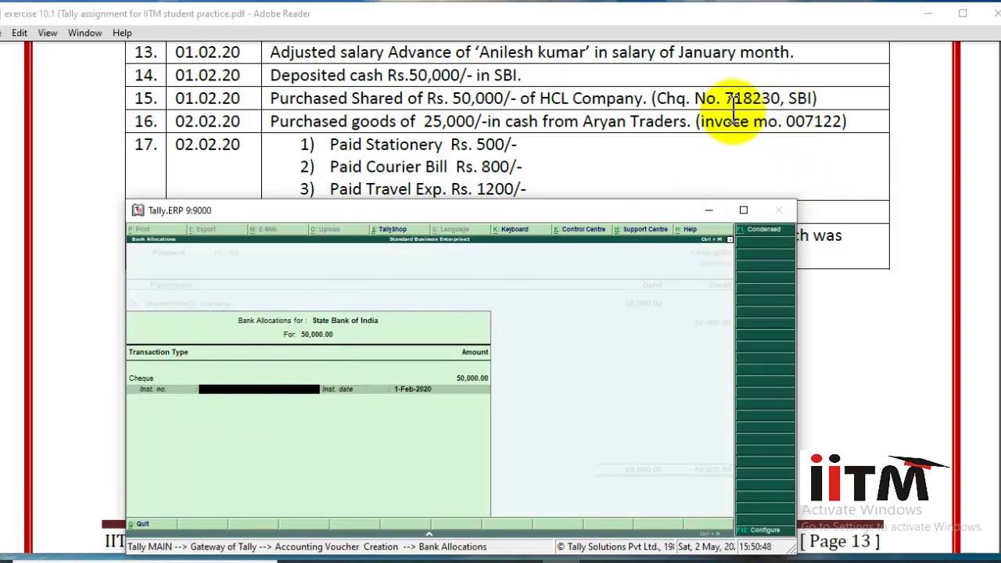
- Enter cheque number 718230 with its 1-Feb-2020 instrument date, leave the narration blank and save the payment voucher
type("718230")
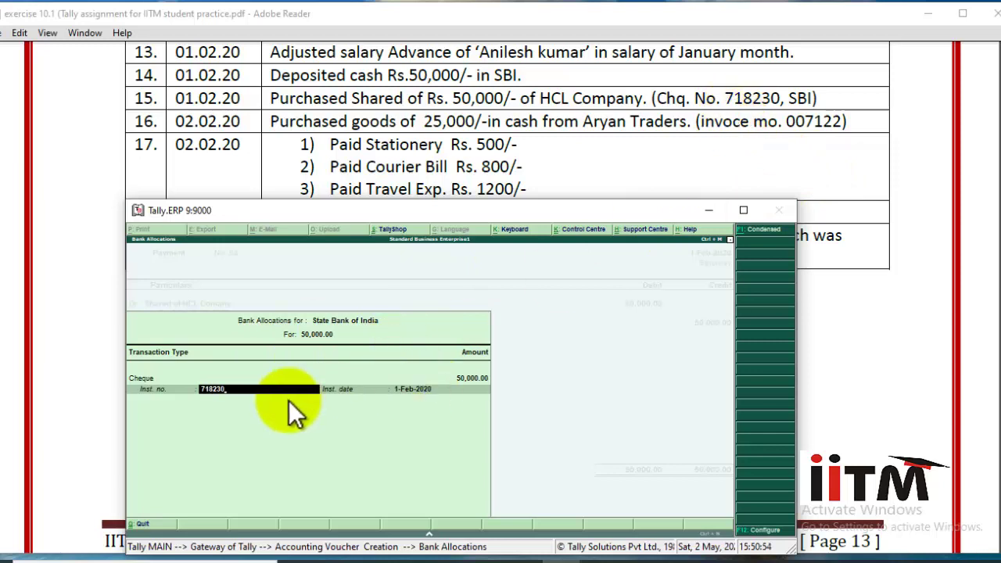
key("Return")
key("Return")
key("Return")
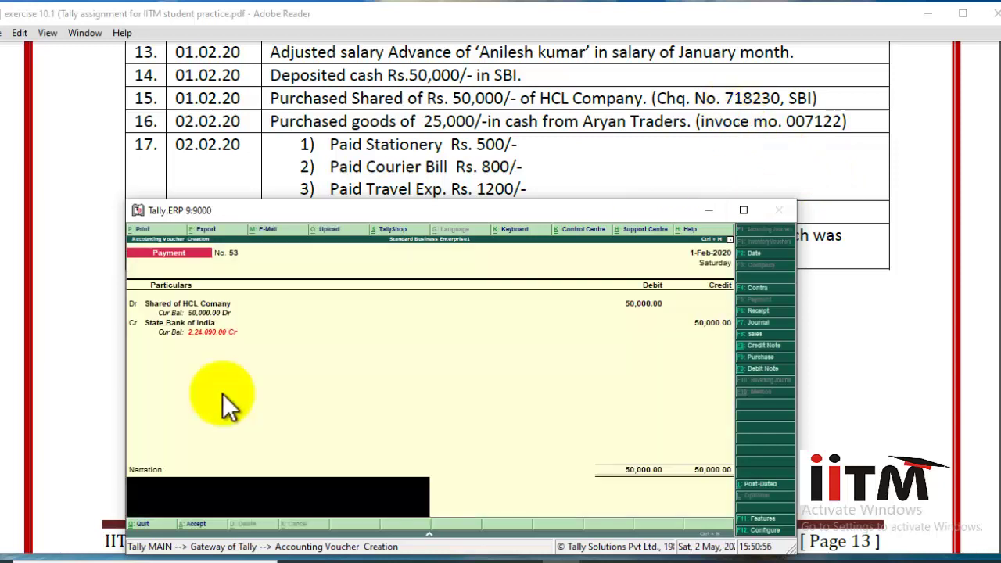
key("Return")
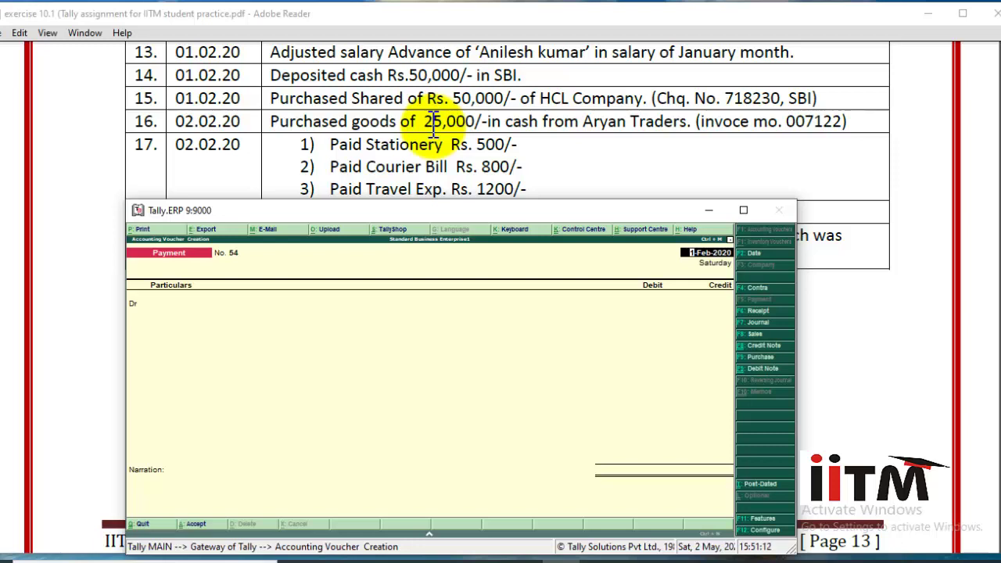
- Start a purchase voucher dated 1-Feb-2020 with Cash as the credit ledger, keeping the default supplier details
key("F9")
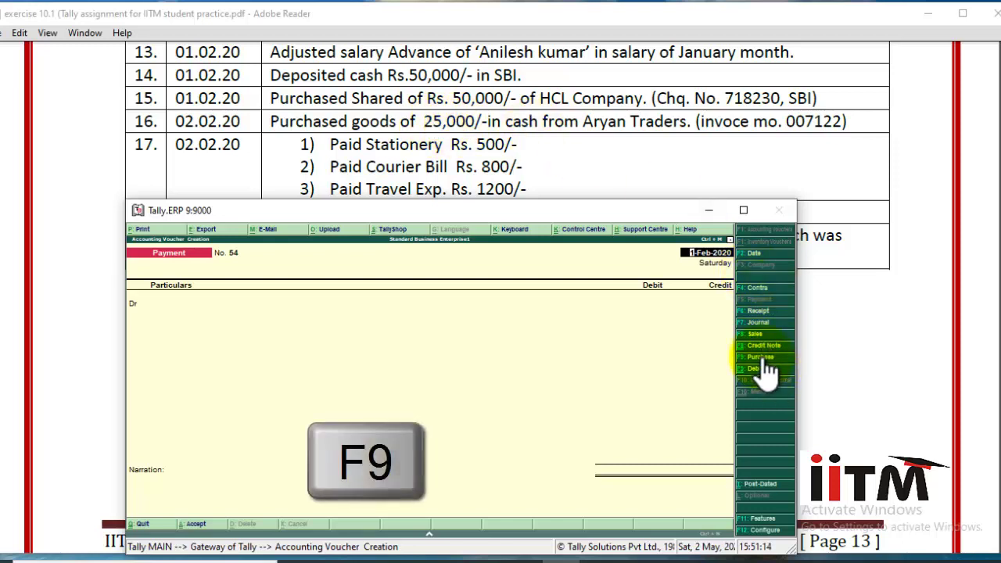
key("Return")
key("Return")
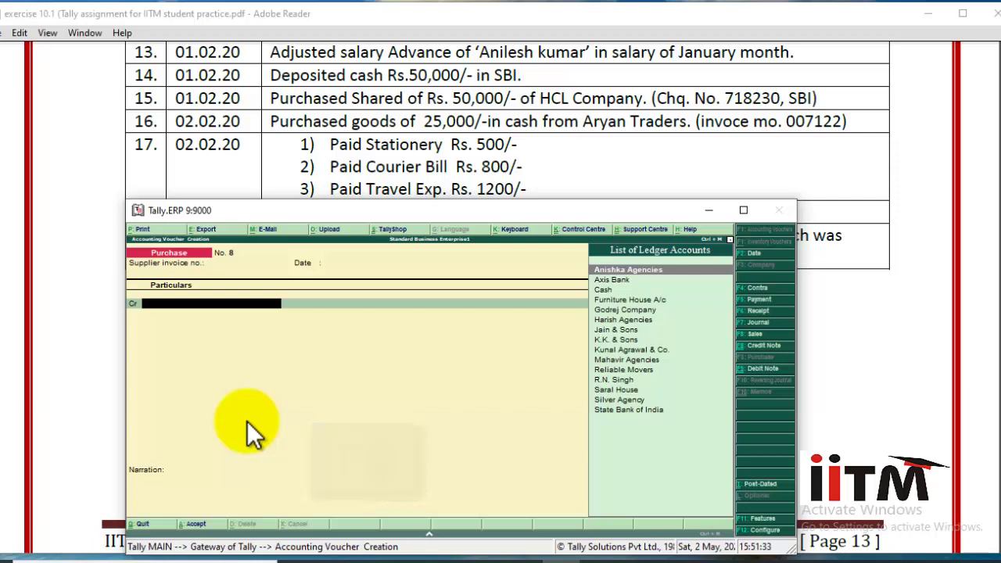
type("cash")
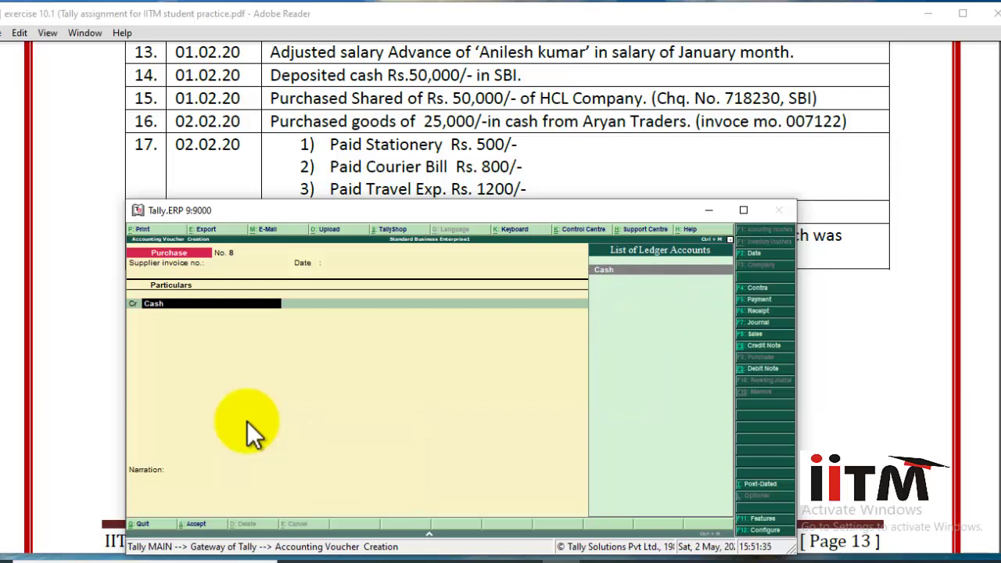
key("Return")
key("Return")
key("Return")
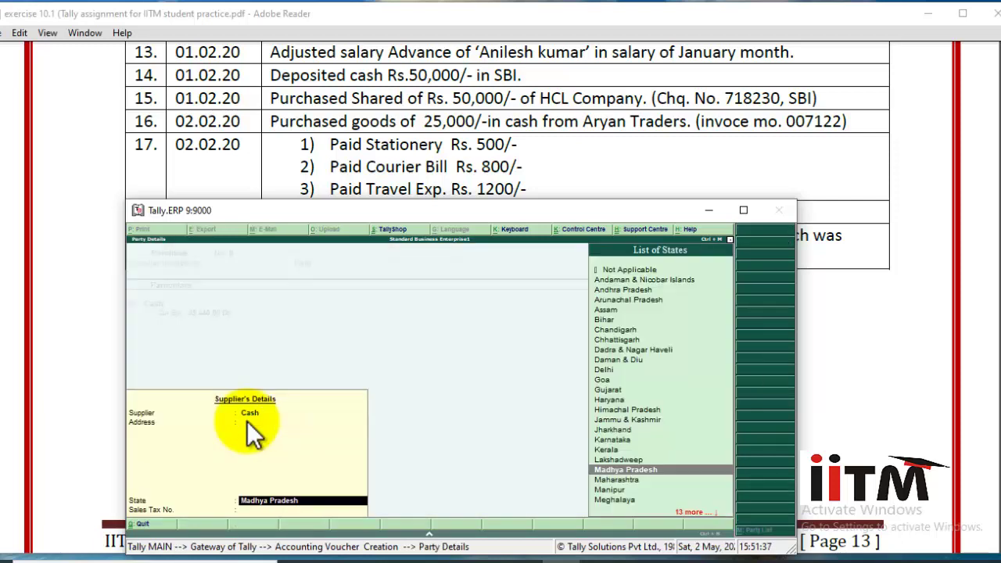
key("Return")
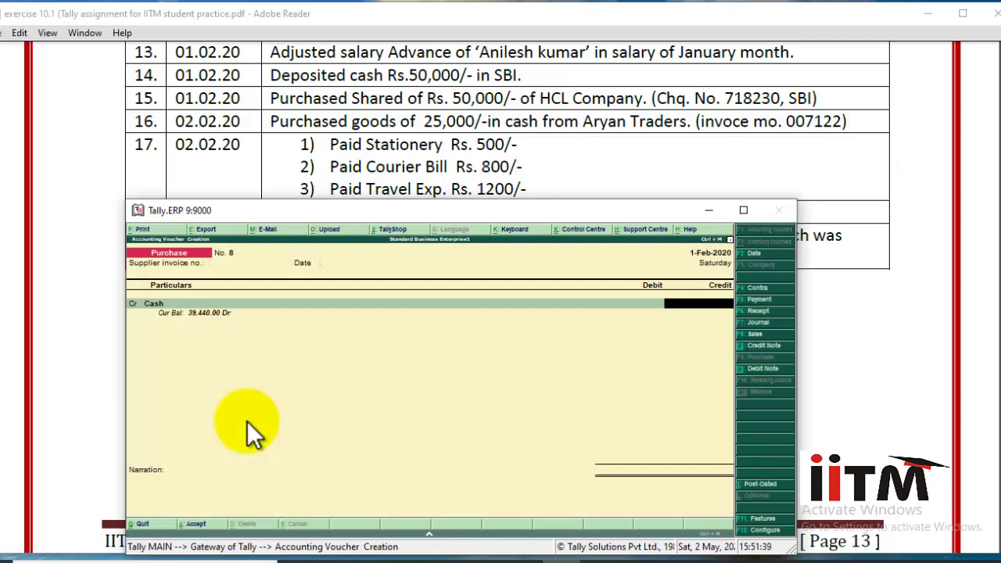
- Credit Cash 25,000 against a debit to Puchase A/c, leave the narration blank and save the purchase voucher
type("25")
type("000")
key("Return")
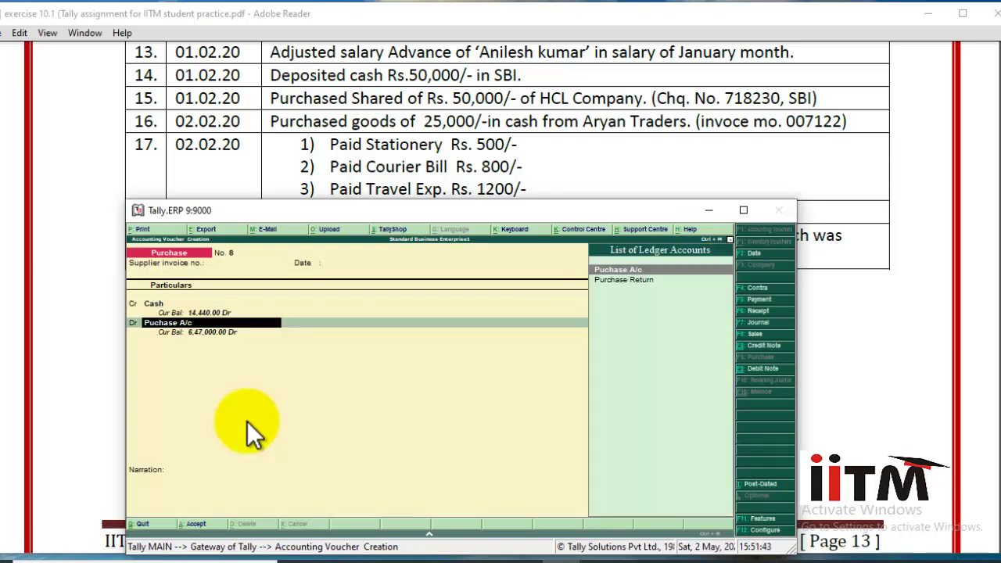
key("Return")
key("Return")
key("Return")
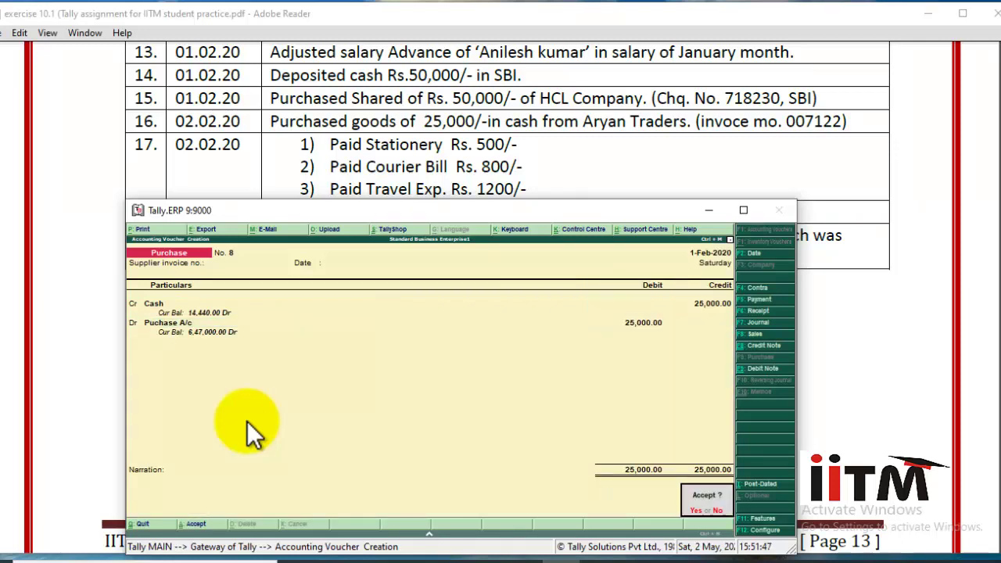
key("Return")
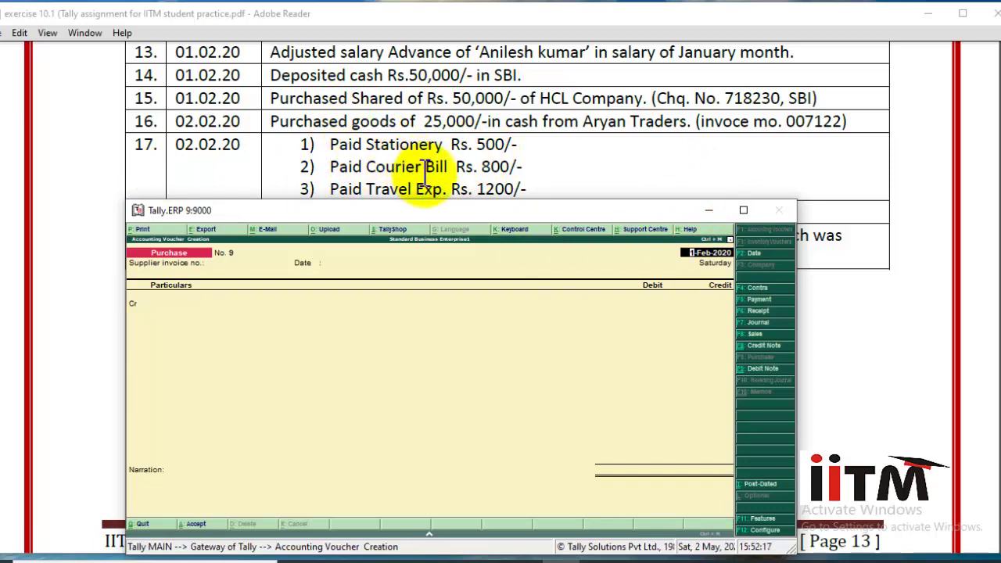
- Start a payment voucher dated 2-Feb-2020 and debit Stationery Exp 500
left_click_drag(461, 209, 461, 248)
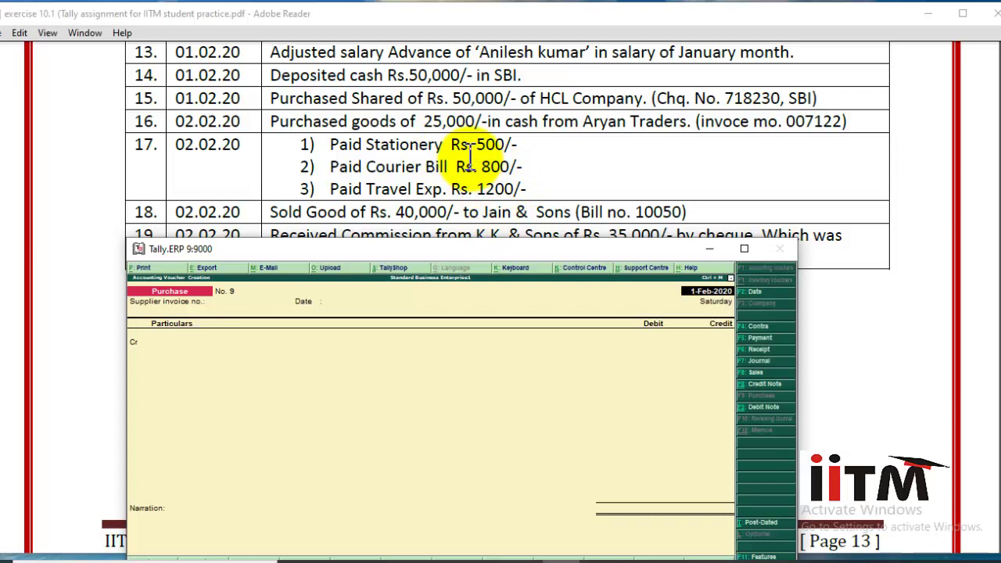
key("F5")
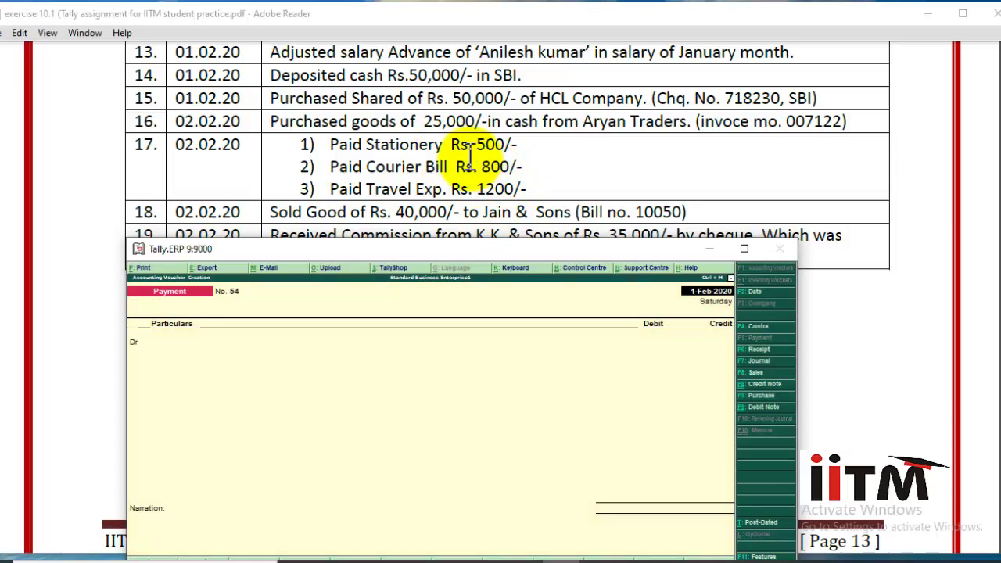
key("F2")
key("Return")
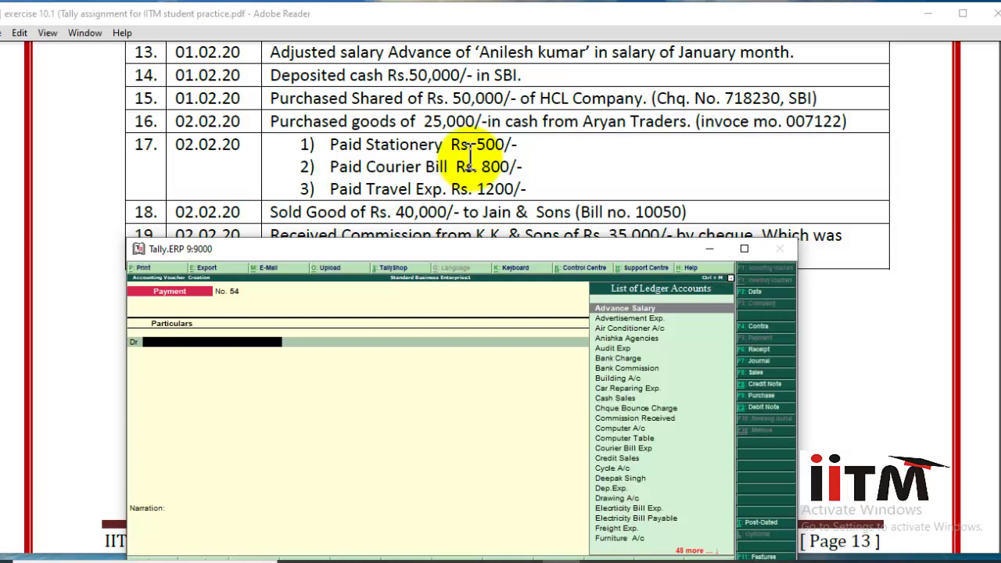
type("St")
key("Return")
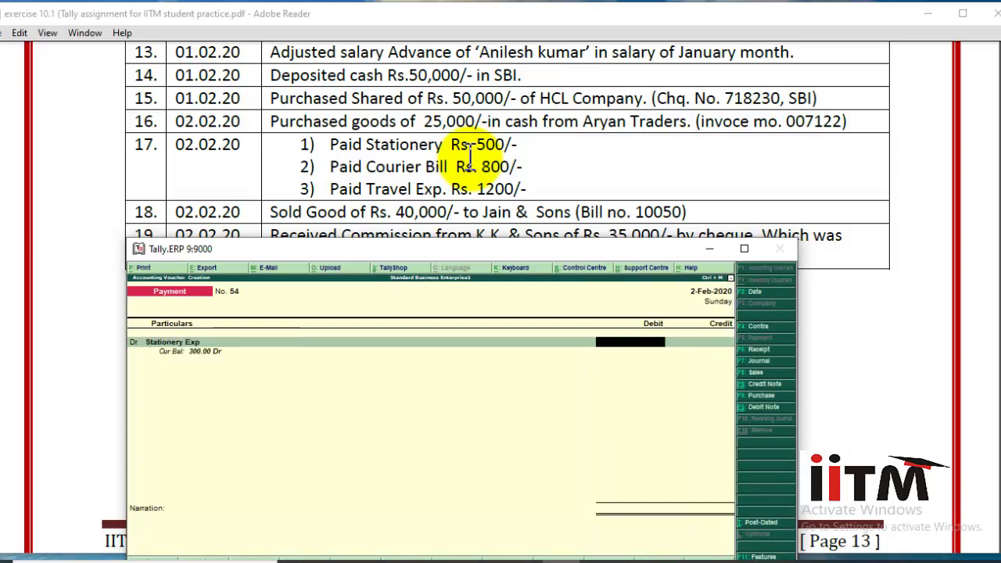
type("500")
key("Return")
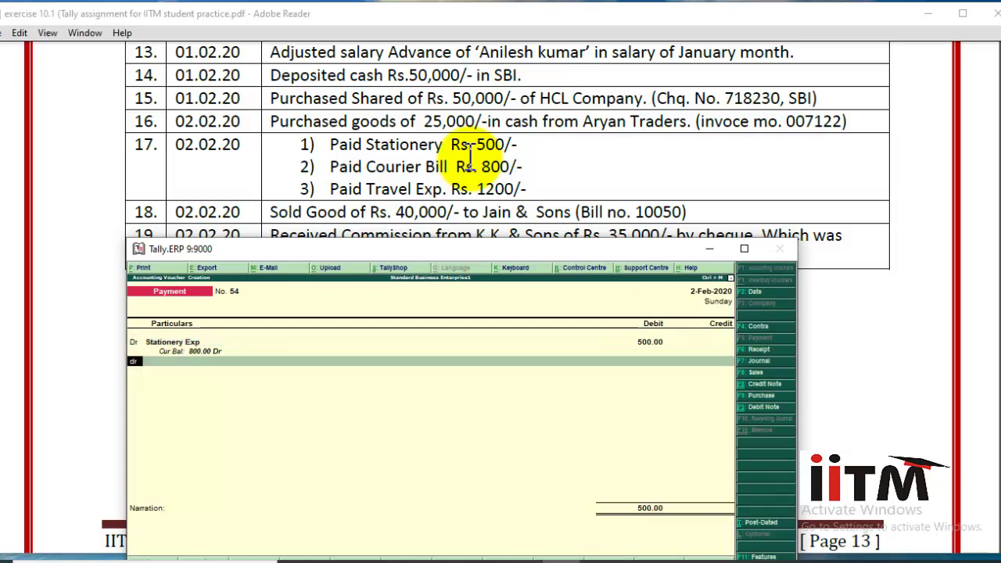
- Add a second debit line for Courier Bill Exp of 800 to the payment voucher
key("Return")
type("Cou")
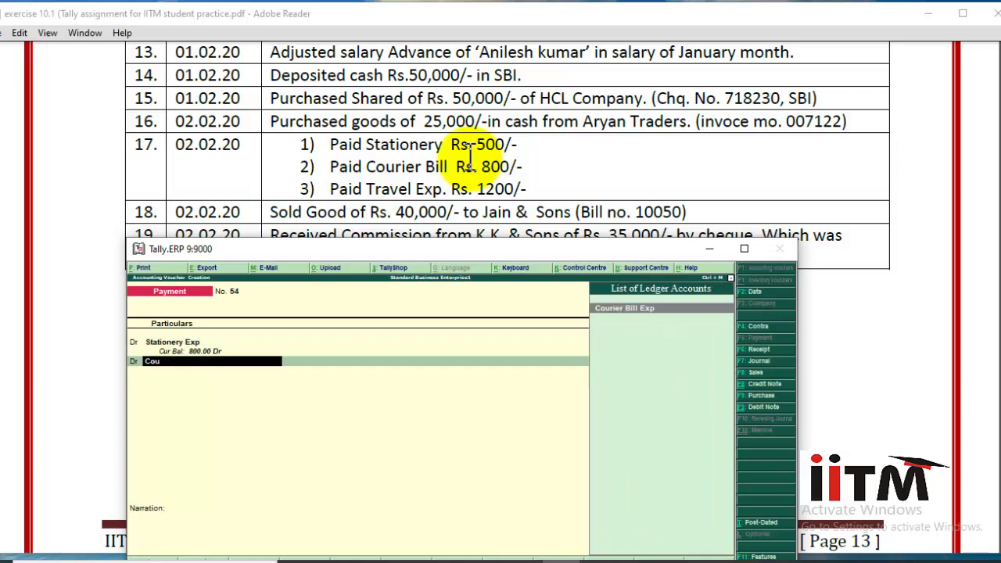
key("Return")
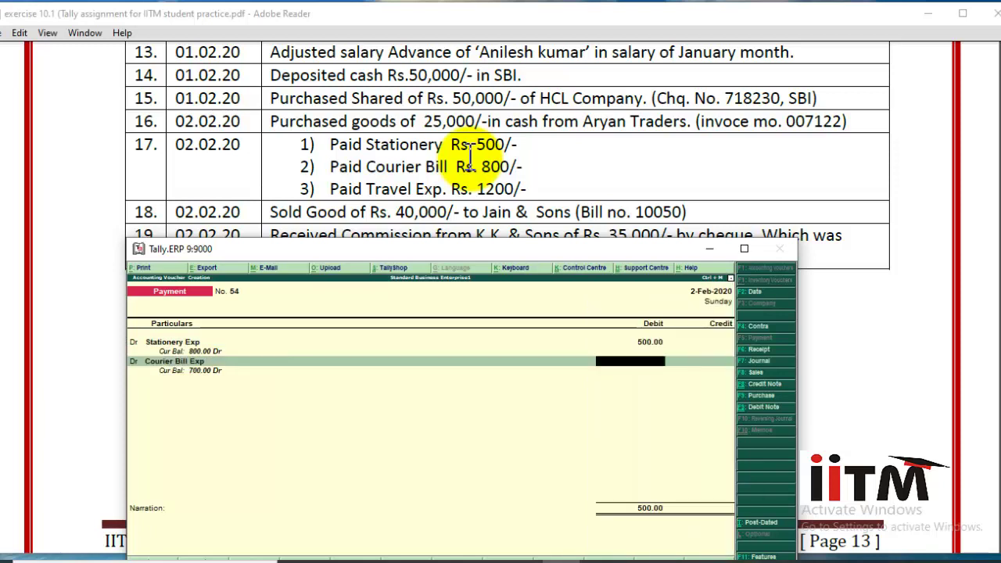
type("800")
key("Return")
- Add a third debit line for Tour & Traveling Expenses of 1200 to the payment voucher
type("dr")
key("Return")
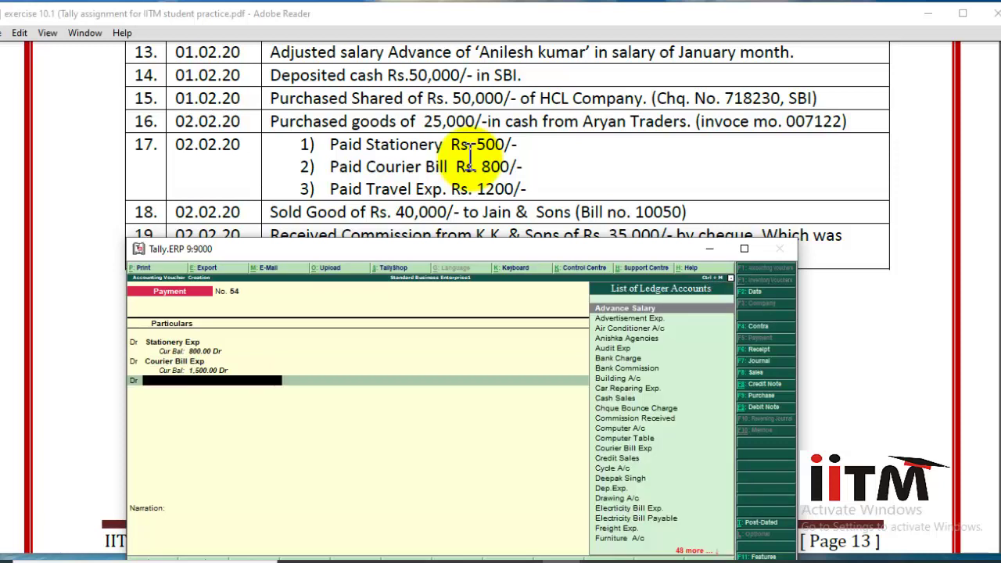
type("Tra")
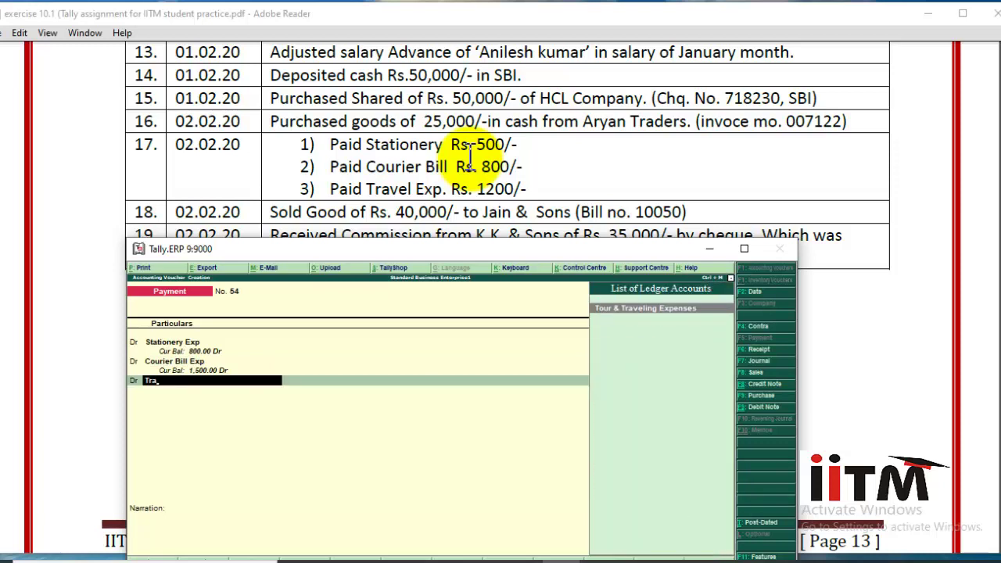
key("Return")
type("12")
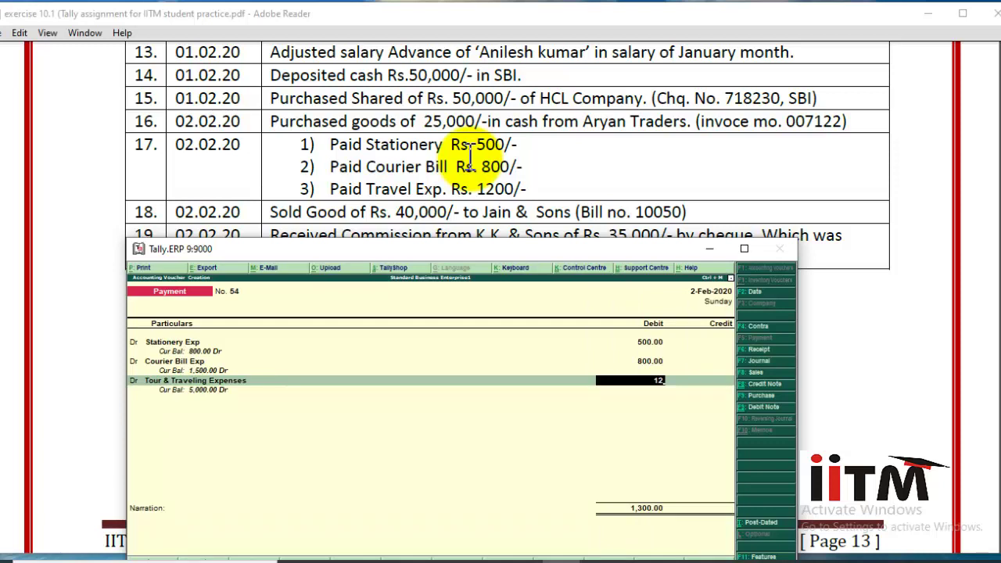
type("00")
key("Return")
- Credit Cash 2,500 for the three expenses, leave the narration blank and save the payment voucher
type("Cas")
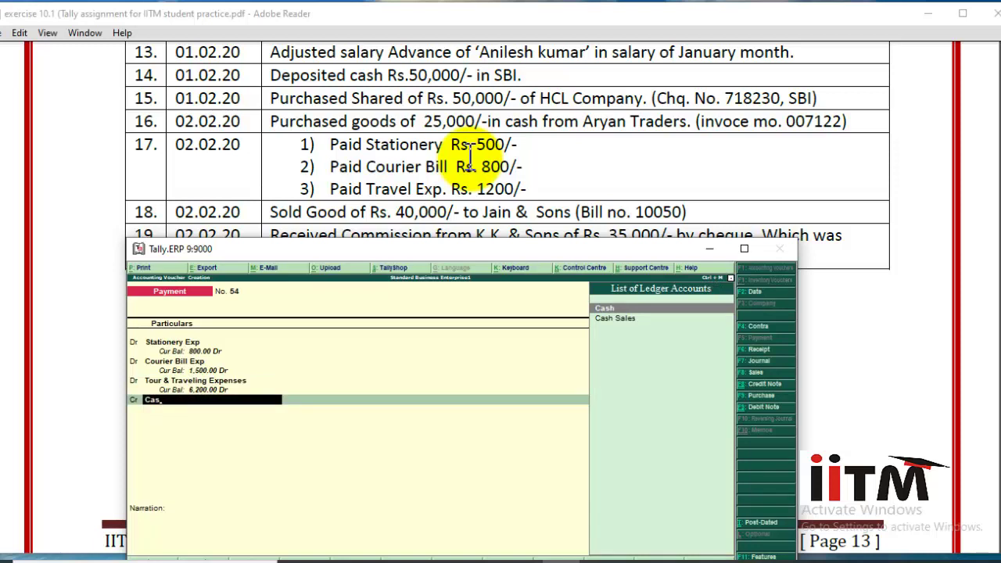
key("Return")
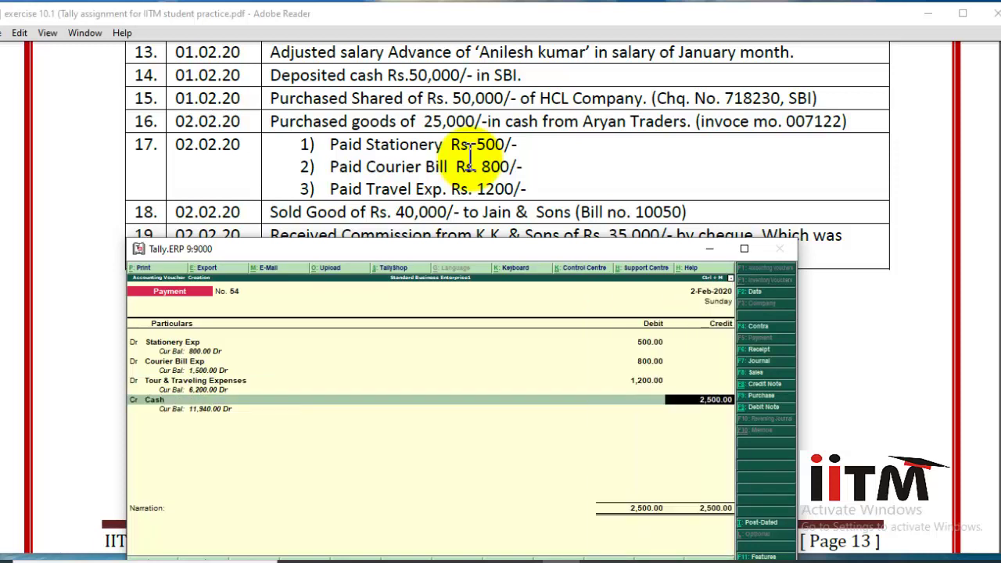
key("Return")
key("Return")
key("Return")
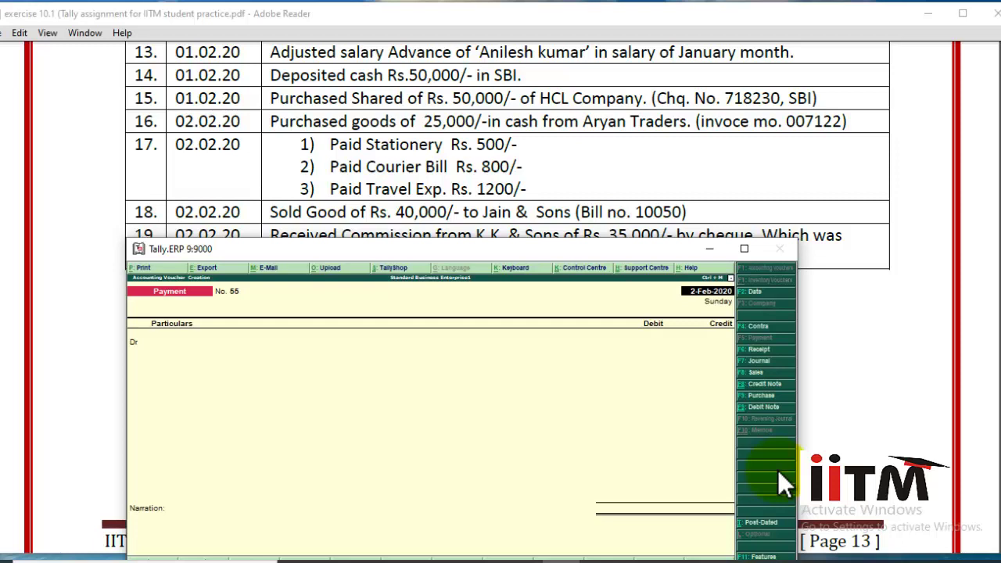
- Start a sales voucher dated 2-Feb-2020 with Jain & Sons as the debit ledger
key("F8")
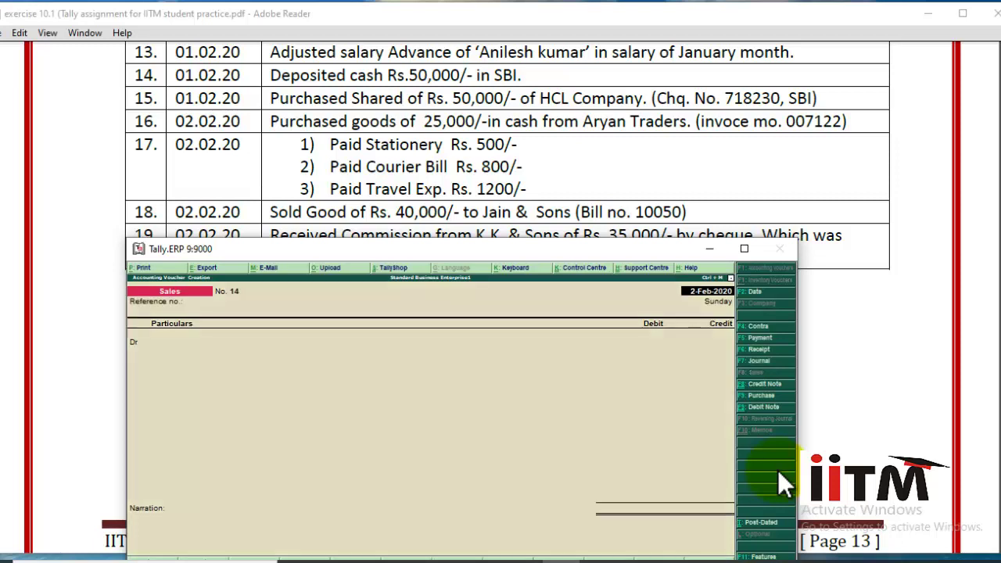
key("Return")
key("Return")
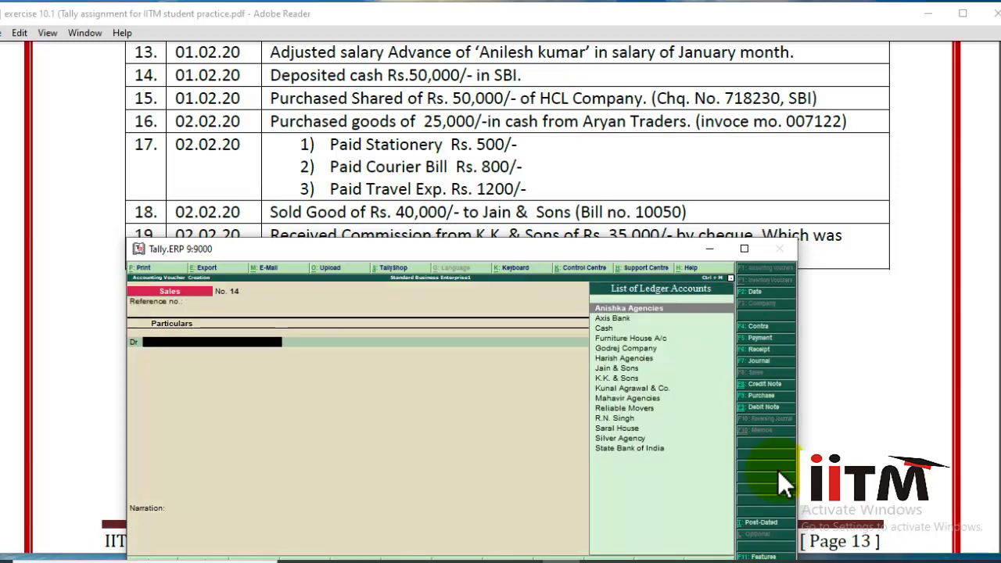
type("ja")
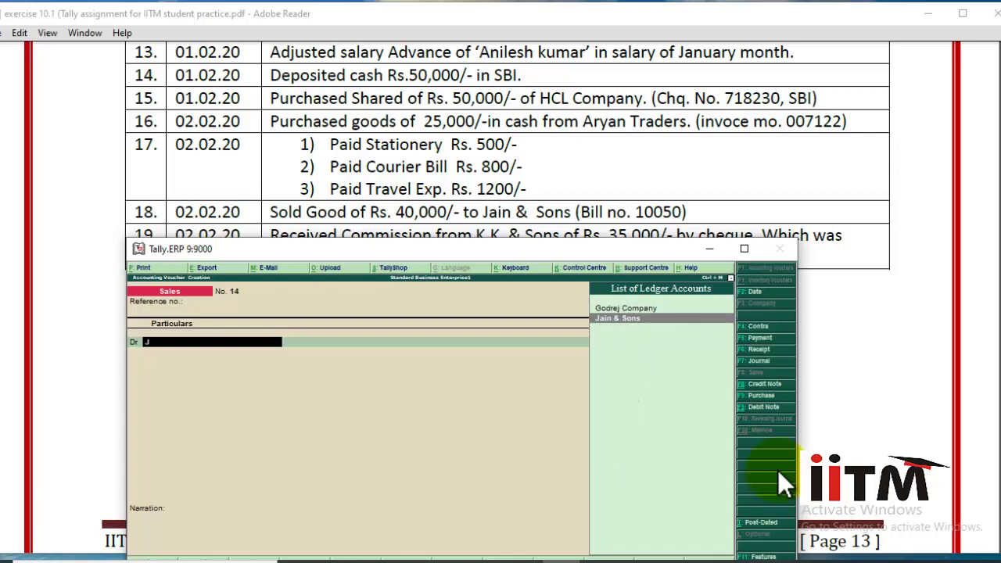
key("Return")
key("Return")
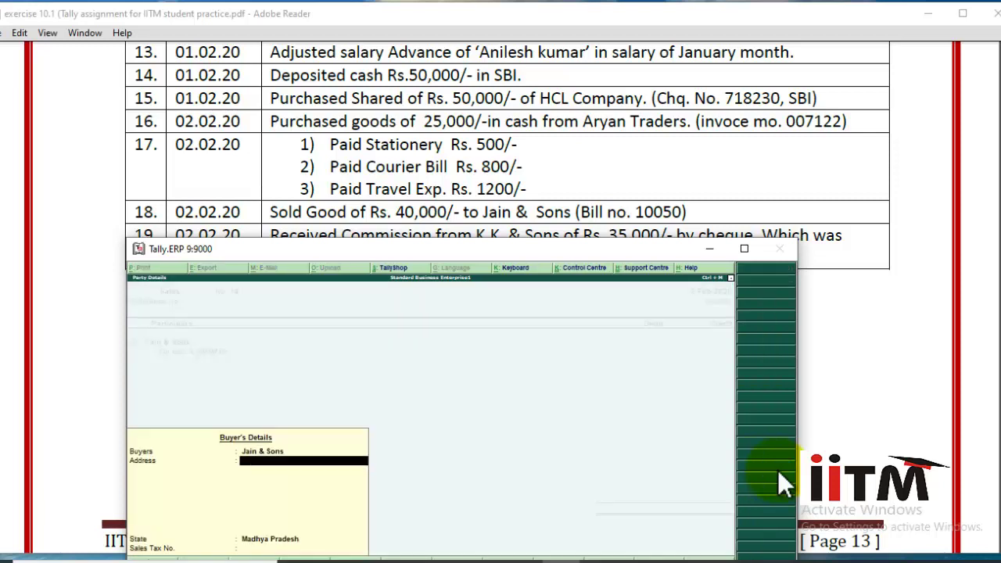
- Keep the default buyer's details and debit Jain & Sons 40,000 in the sales voucher
key("Return")
key("Return")
key("Return")
key("Return")
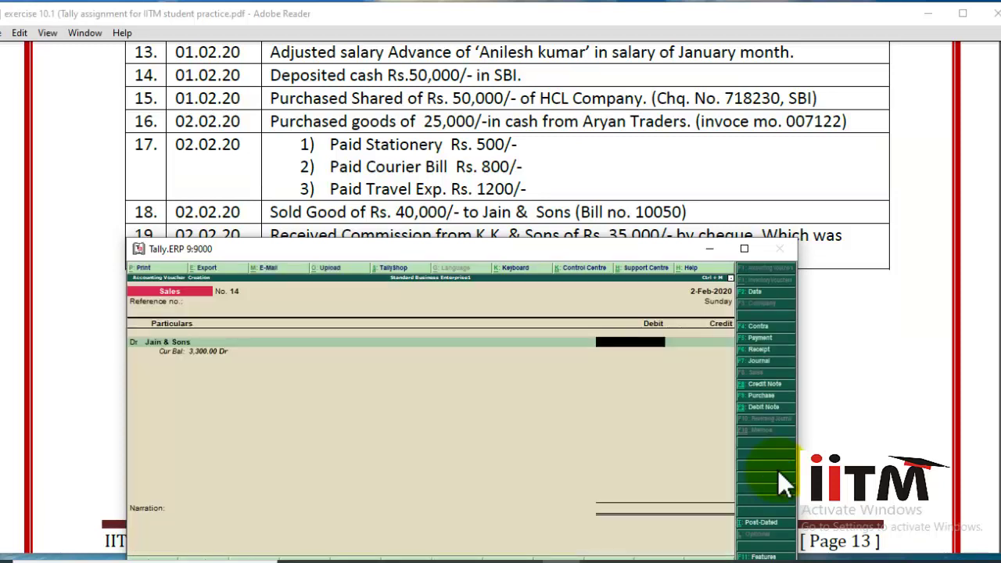
type("40,000")
key("Return")
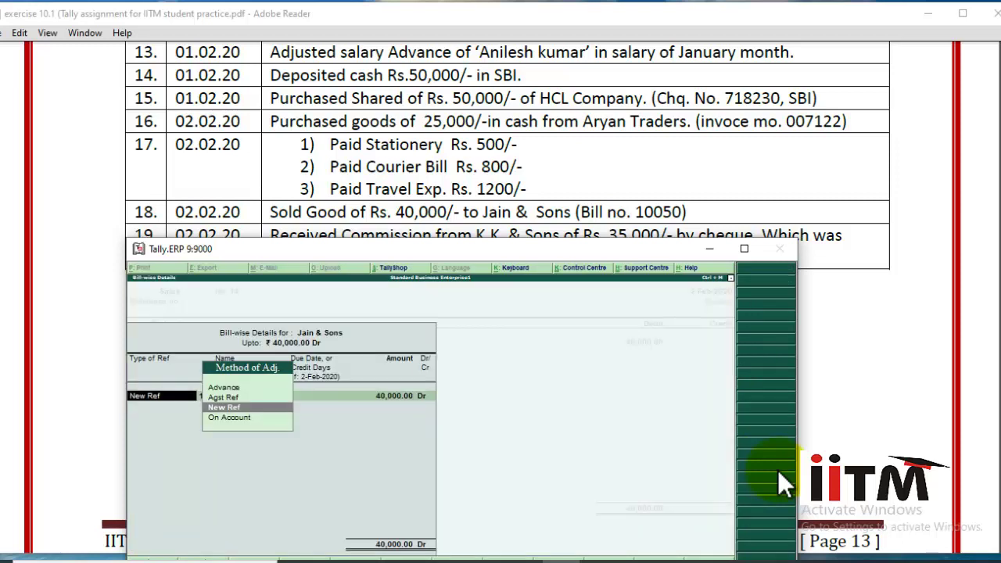
- Allocate the full 40,000 debit of Jain & Sons to a new bill reference 10050 without a due date
key("Return")
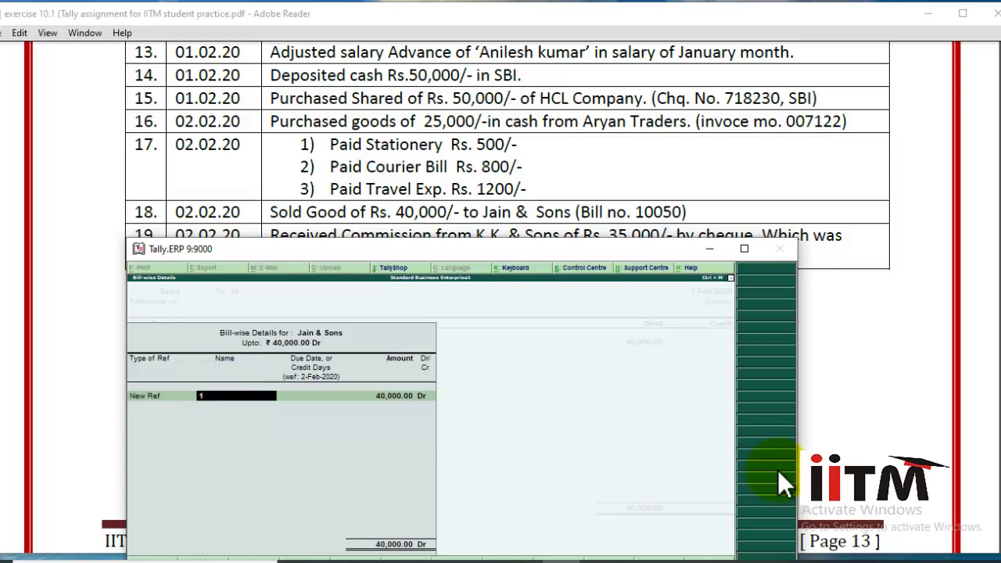
type("10050")
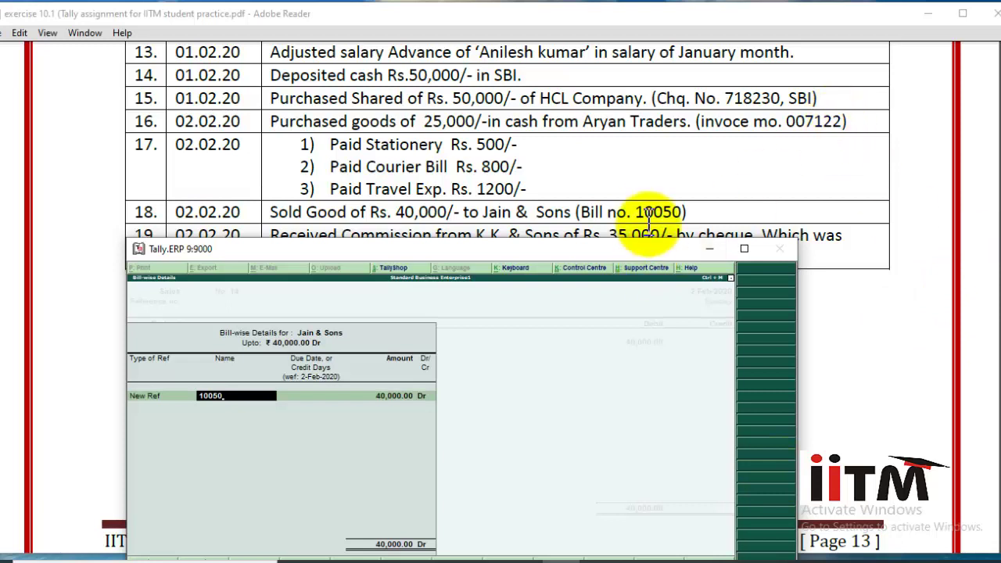
key("Return")
key("Return")
key("Return")
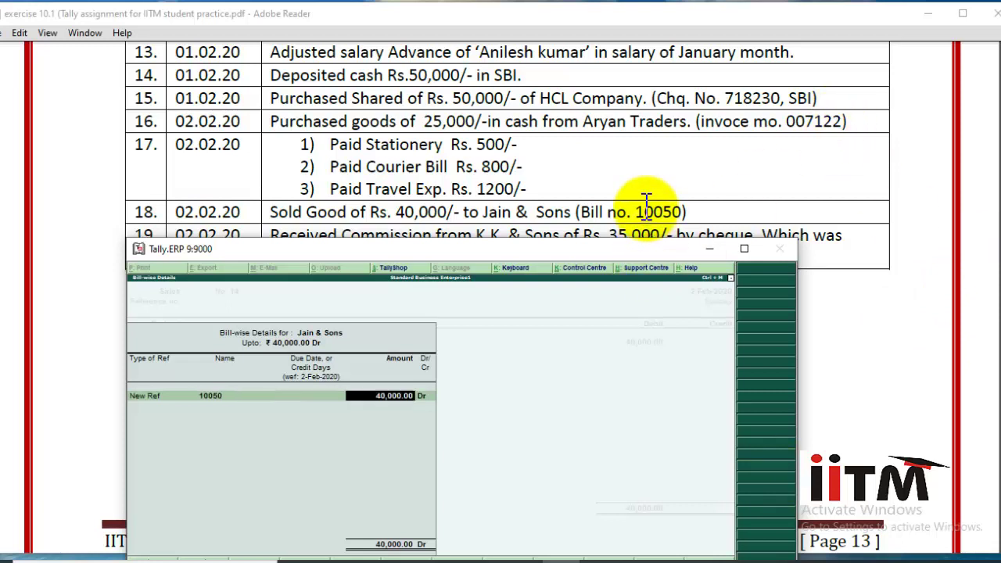
key("Return")
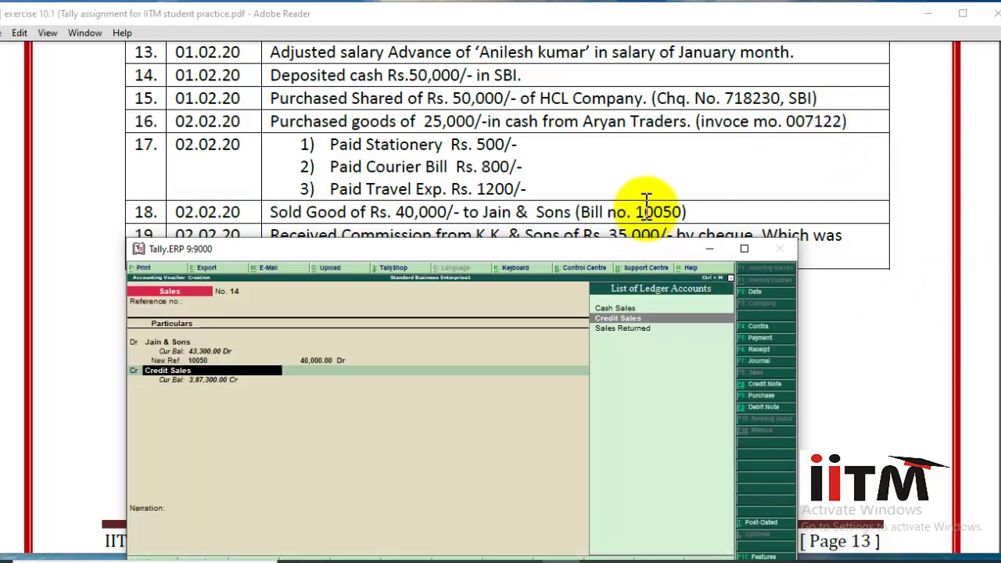
- Credit Credit Sales 40,000, leave the narration blank and save the sales voucher
left_click(617, 319)
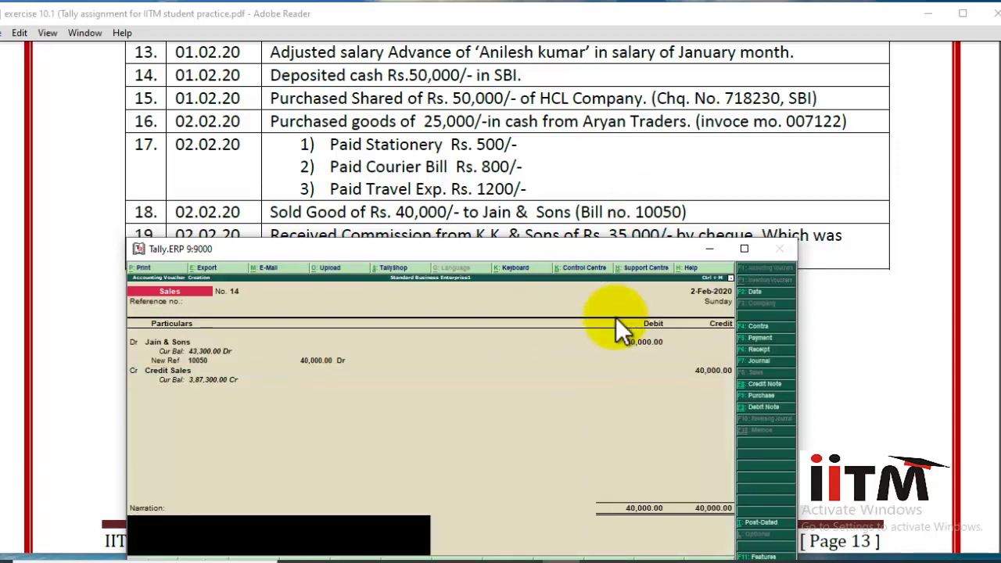
key("Return")
key("Return")
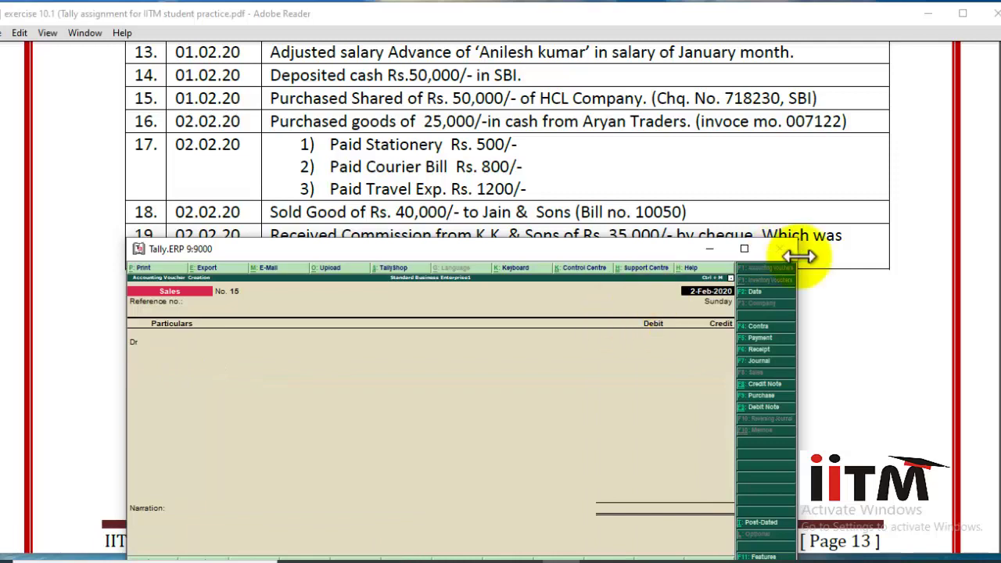
- Bring transaction 19 of the exercise PDF into view and start a receipt voucher in Tally dated 2-Feb-2020
left_click(990, 342)
scroll(987, 346, "down", 3)
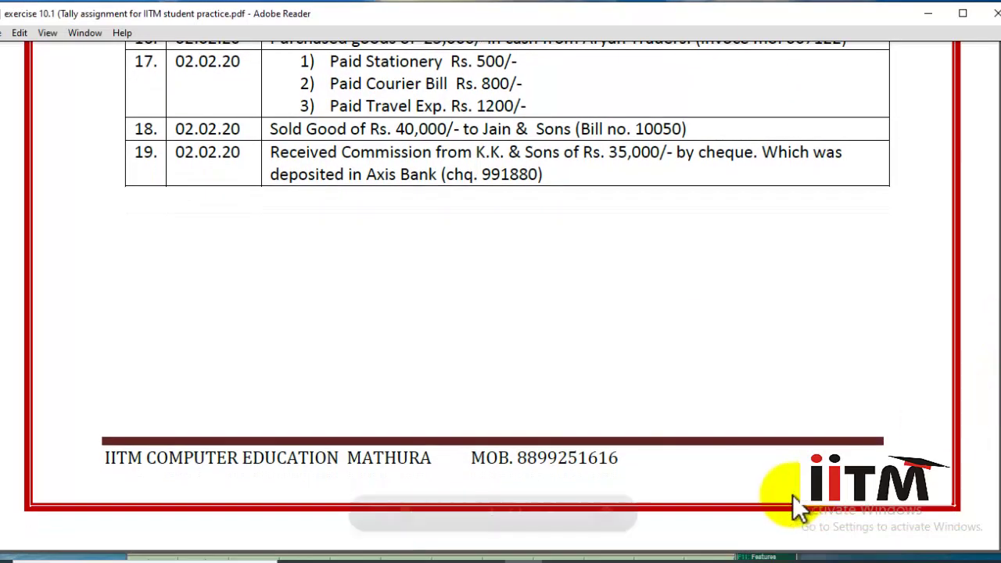
left_click(555, 558)
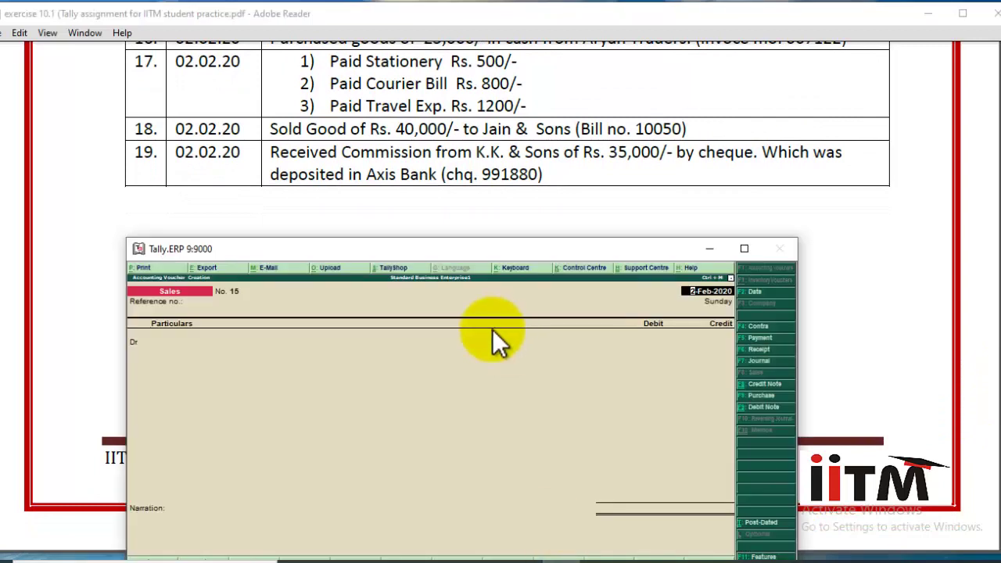
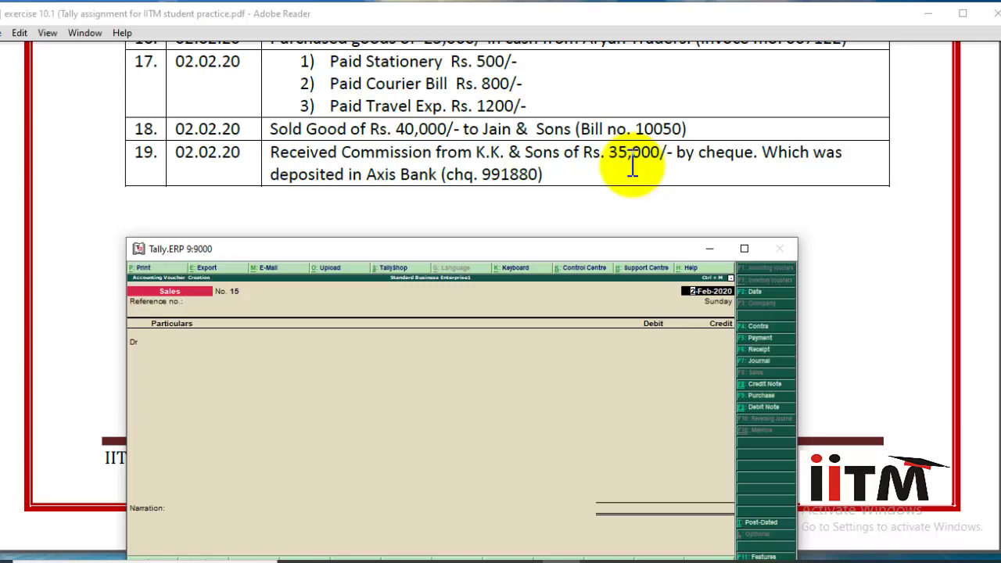
key("F6")
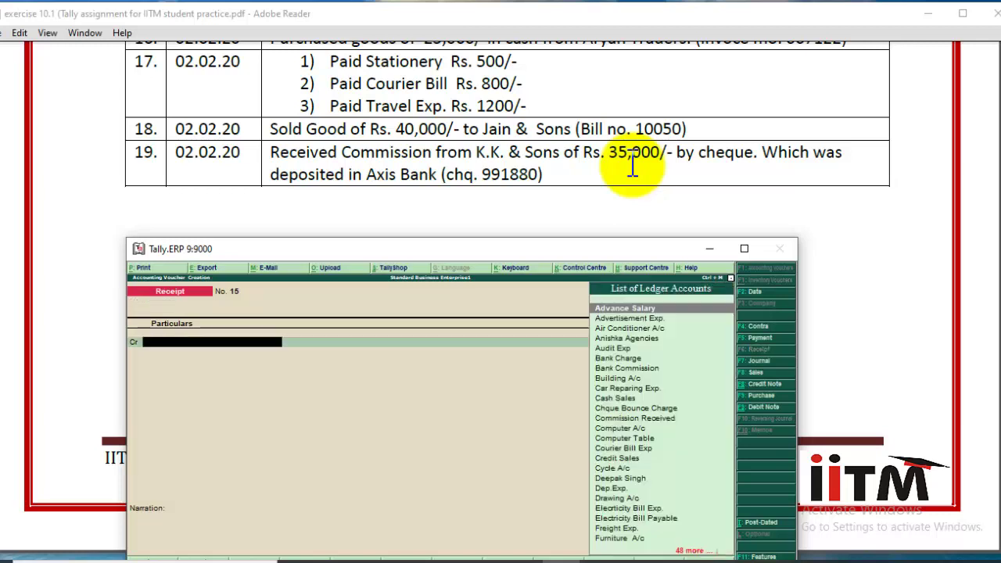
- Look through the ledger accounts starting with "In" for a suitable interest income ledger, then clear the entry
type("In")
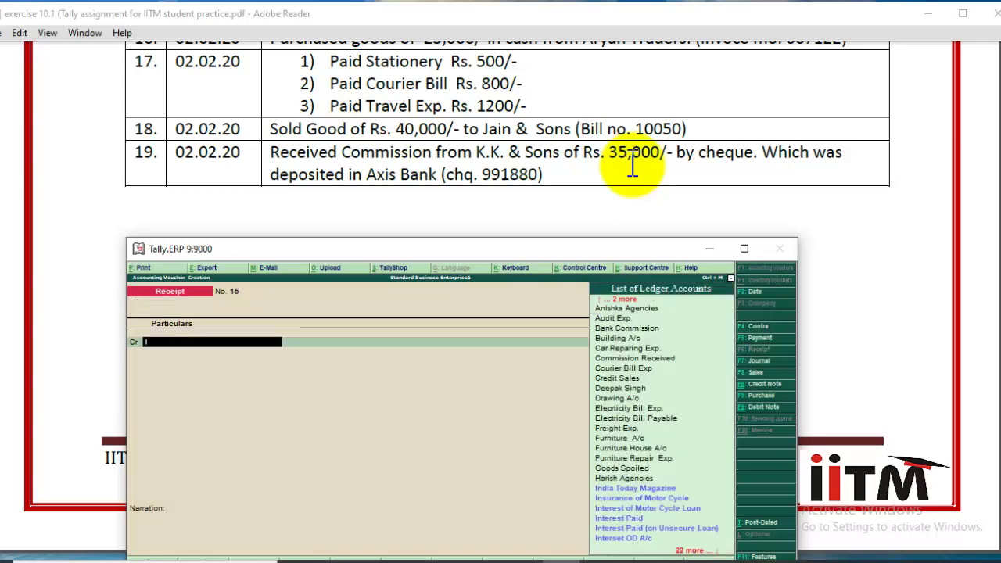
key("Down")
key("Down")
key("Down")
key("Down")
key("Down")
key("Down")
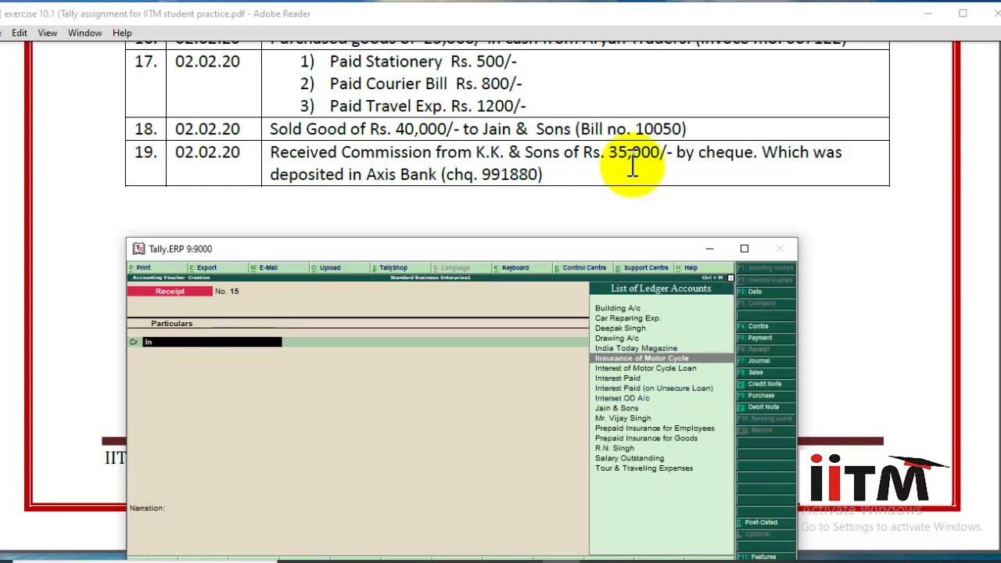
key("Up")
key("Up")
key("Up")
key("Up")
key("Up")
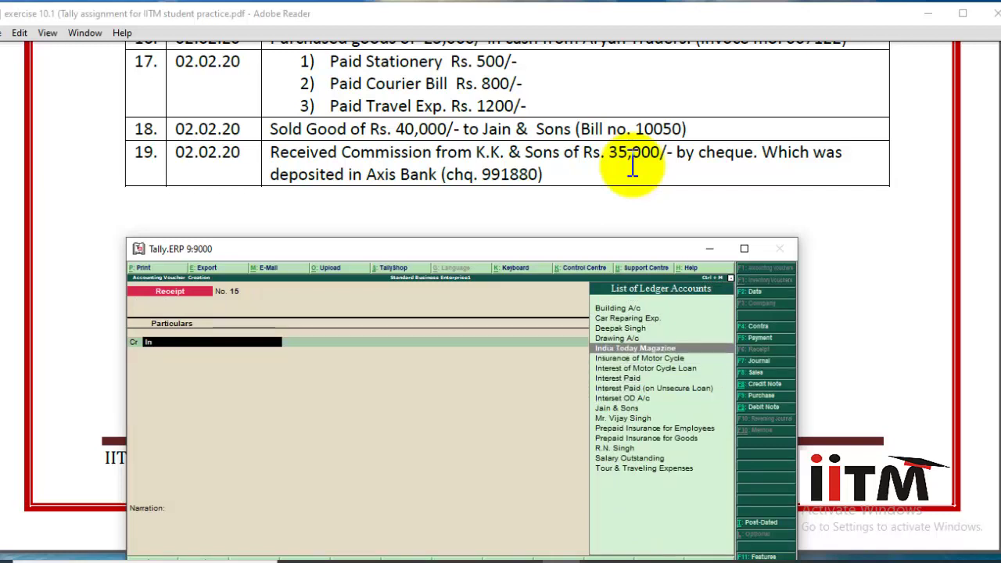
key("Down")
key("Down")
key("Down")
key("Down")
key("Down")
key("Down")
key("Up")
key("Up")
key("Up")
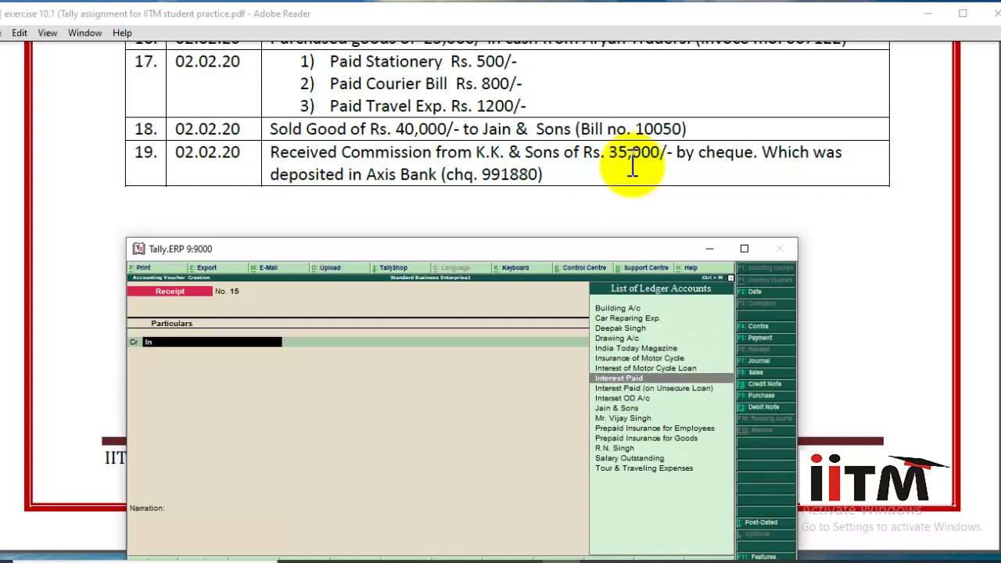
key("BackSpace")
key("BackSpace")
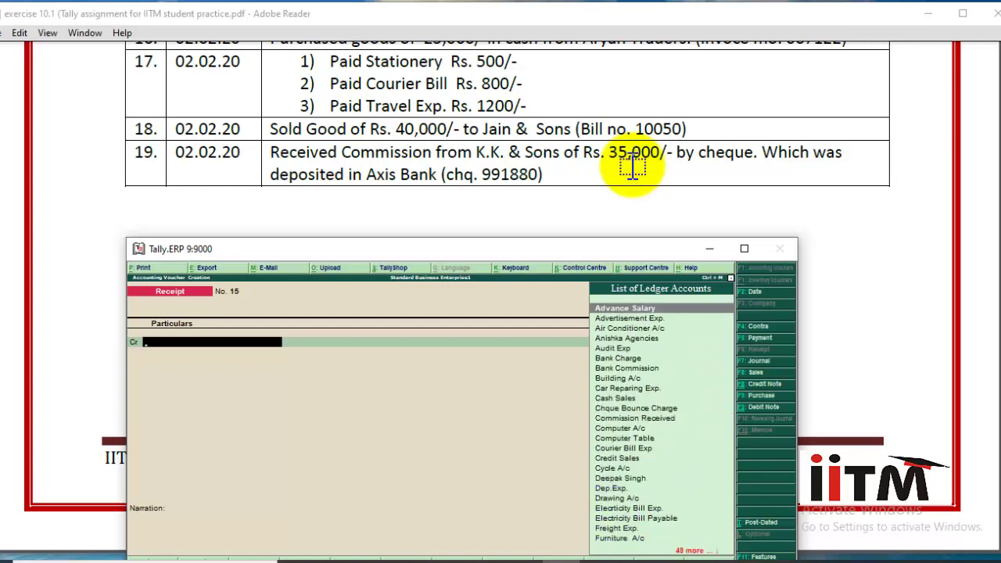
- Create the ledger Interest Received under Indirect Incomes from within the receipt voucher, keeping the other defaults
key("alt+c")
type("Interest Received")
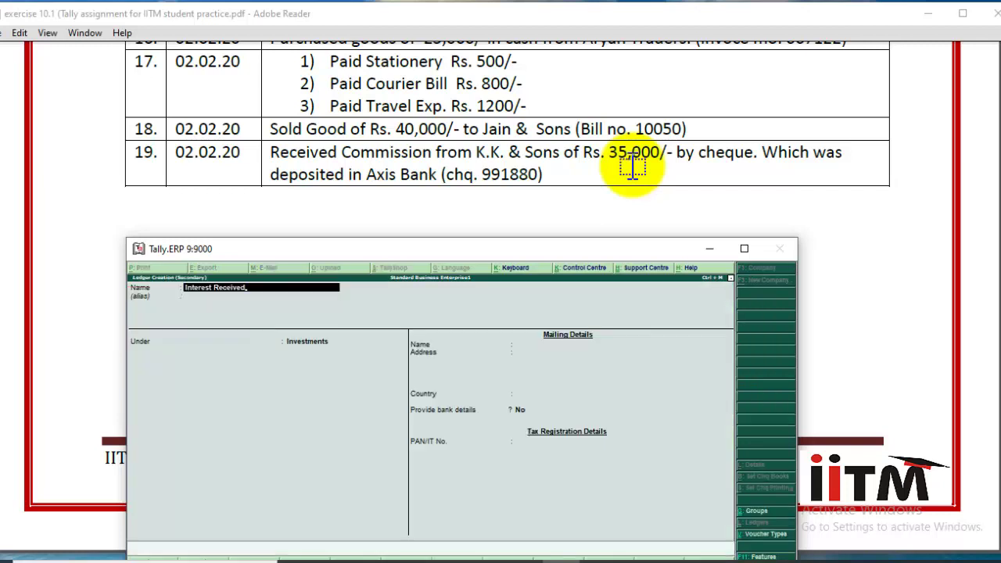
key("Return")
key("Return")
type("I")
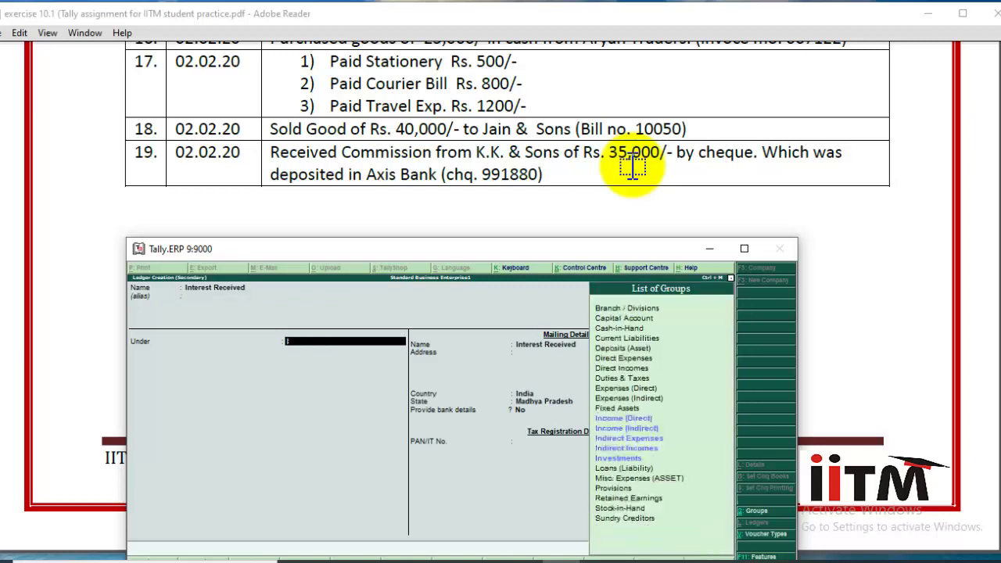
type("n")
key("Down")
key("Down")
key("Down")
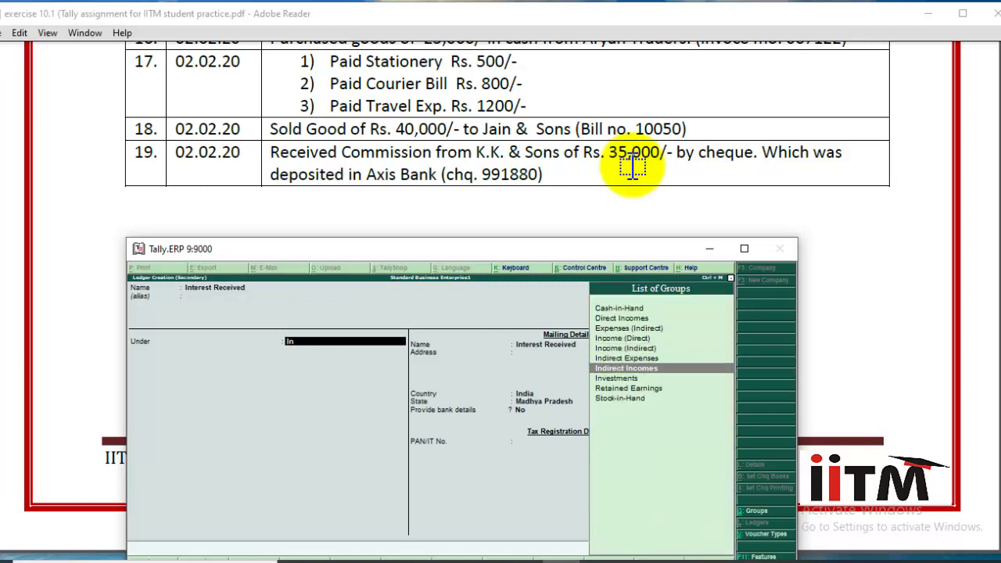
key("Return")
key("Return")
key("Return")
key("Return")
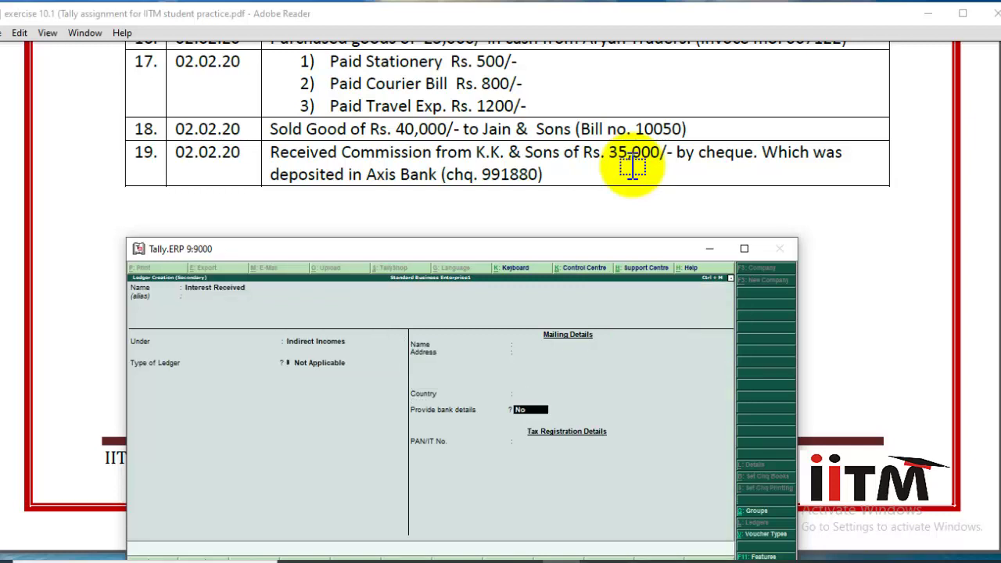
key("Return")
- Credit Interest Received 35,000 and debit Axis Bank the same amount as a Cheque/DD transaction
type("35000")
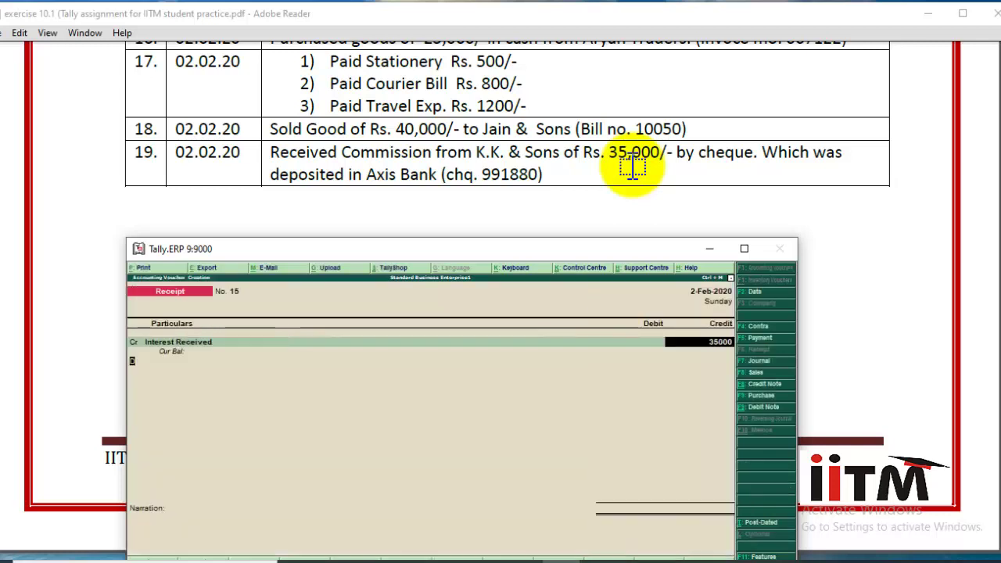
key("Return")
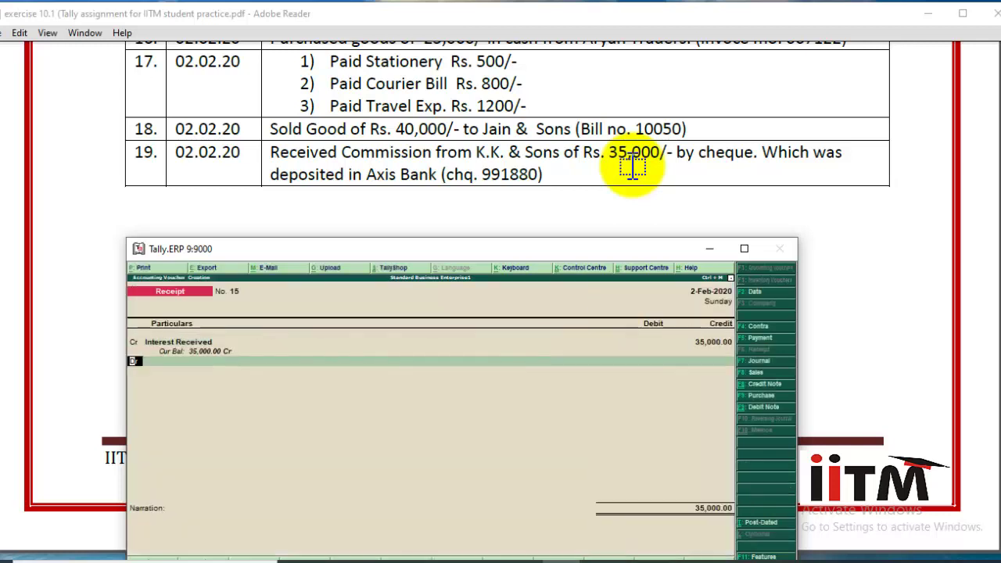
key("Return")
type("Axis")
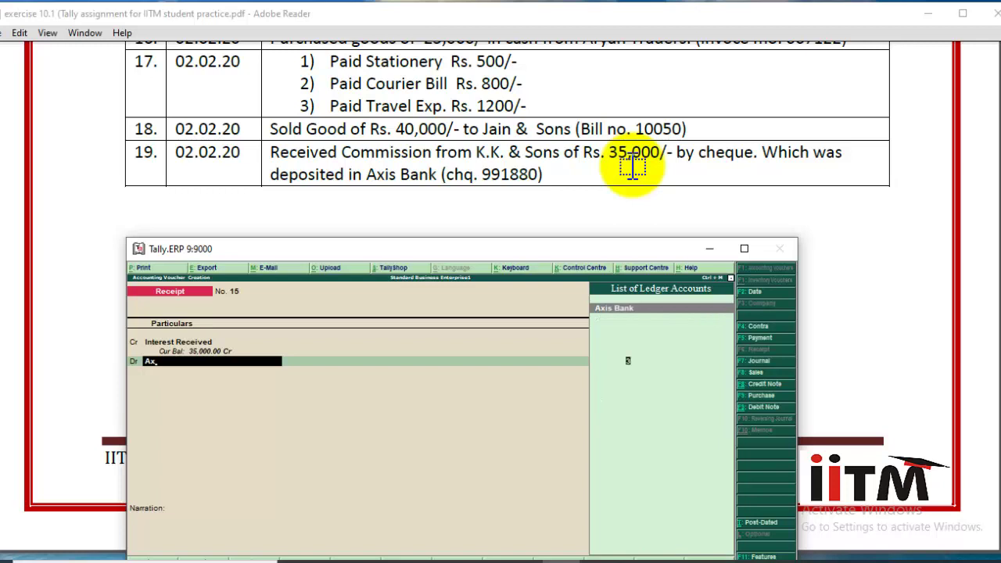
key("Return")
key("Return")
key("Return")
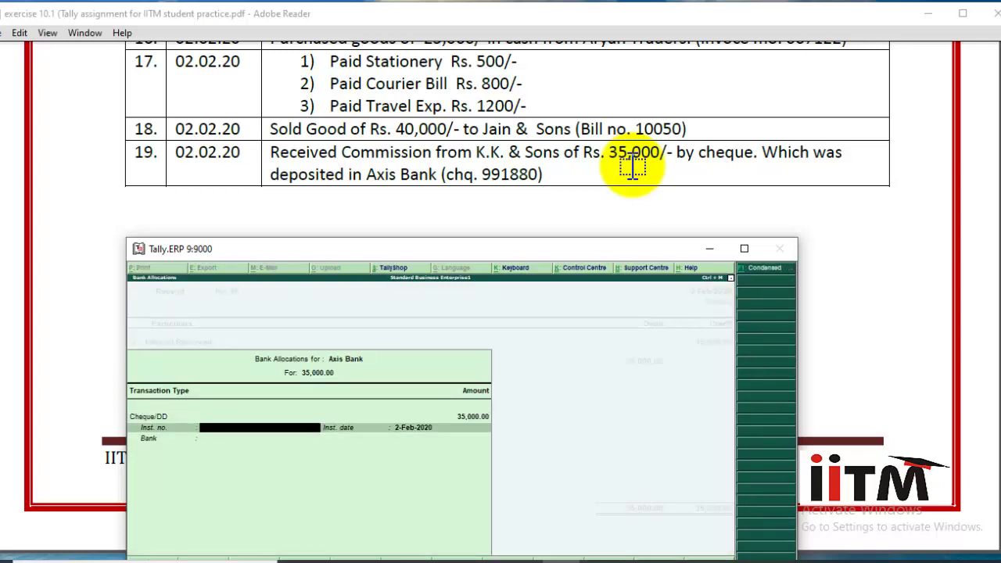
- Set the Axis Bank allocation's instrument number to 991880, keeping the instrument date and leaving the bank blank
type("991880")
key("Return")
key("Return")
key("Return")
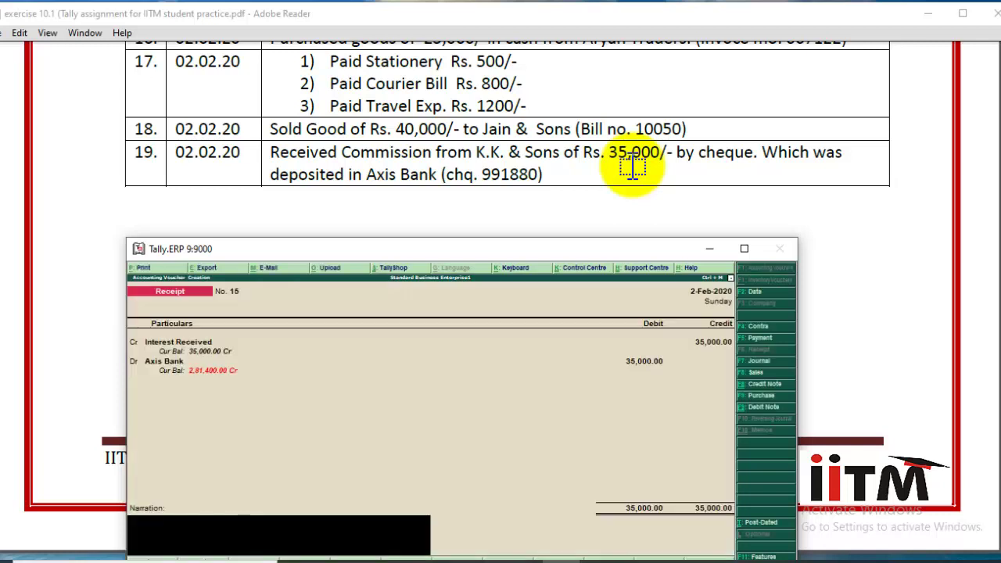
- Add the narration "From KK & Sons." and save the receipt voucher
type("From KK & Sons.")
key("Return")
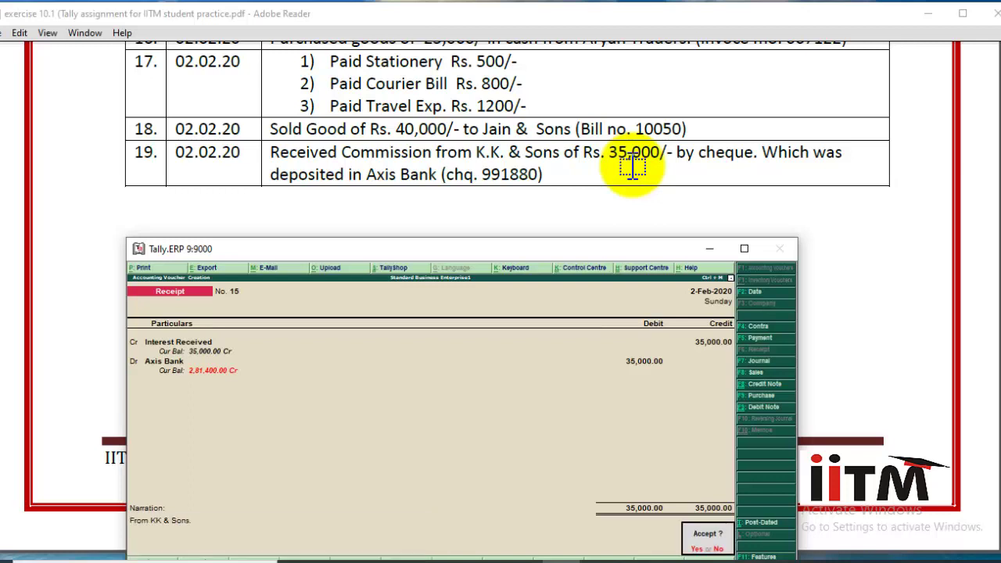
key("y")
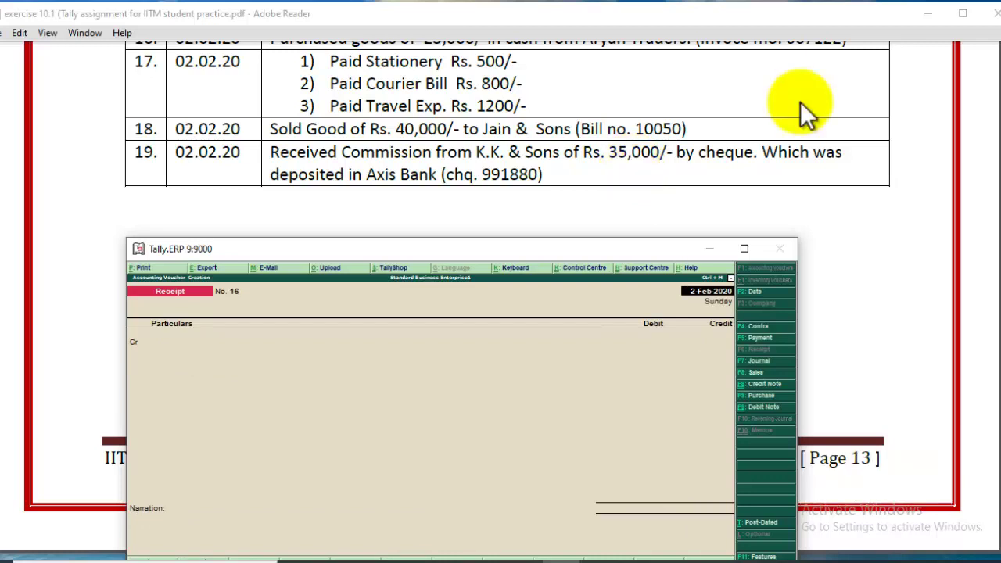
- Leave voucher entry and open the Day Book to review the recorded vouchers
key("Escape")
key("y")
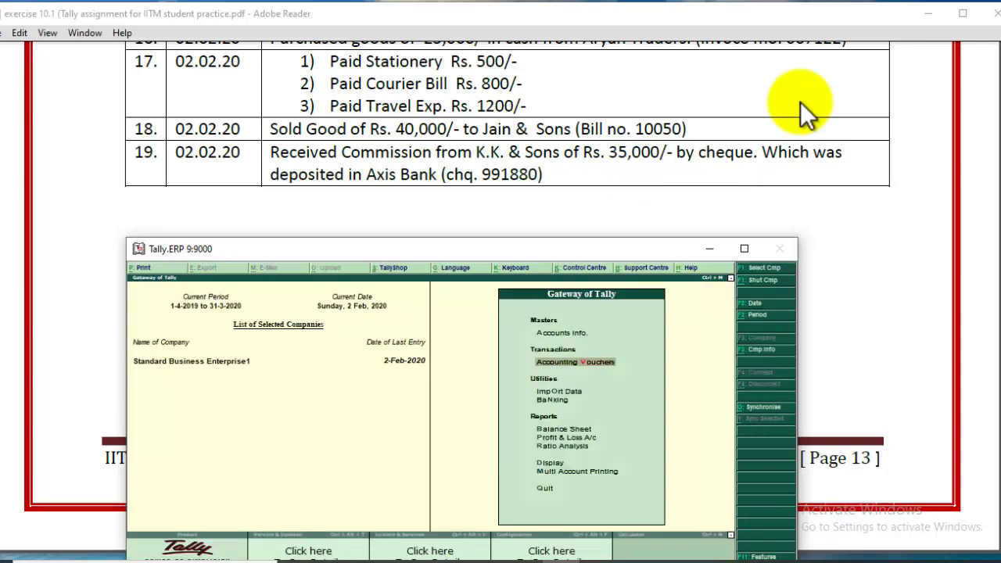
key("Down")
key("Down")
key("Down")
key("Down")
key("Down")
key("Down")
key("Return")
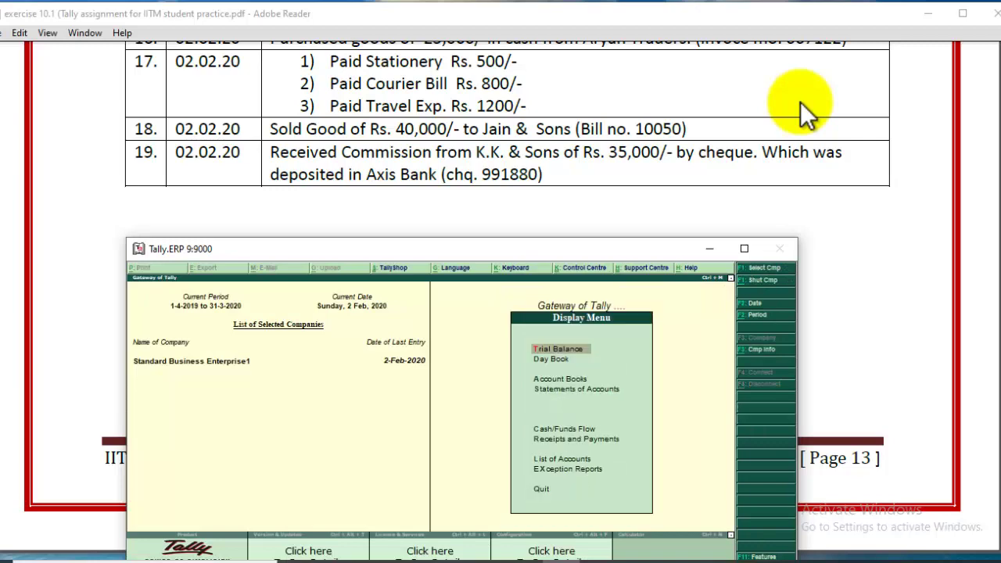
key("Down")
key("Return")
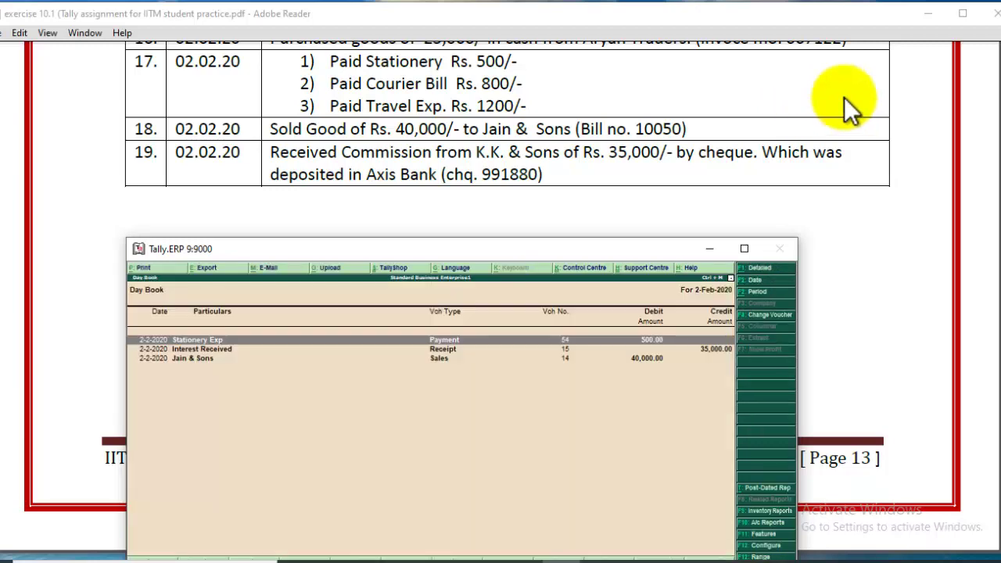
- Maximize the Tally window and set the Day Book period from 1-1-2020 to 2-2-2020
left_click(746, 248)
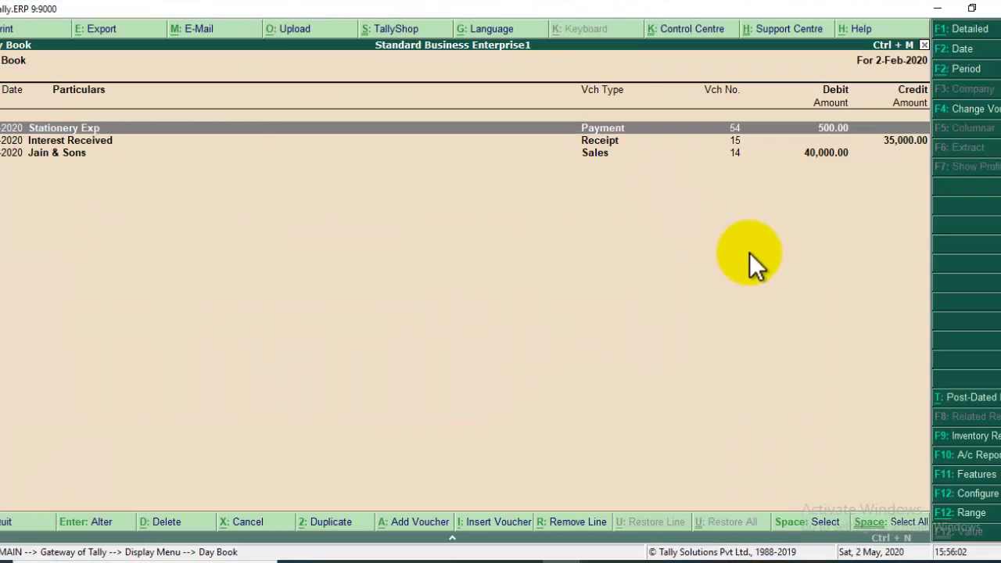
key("alt+F2")
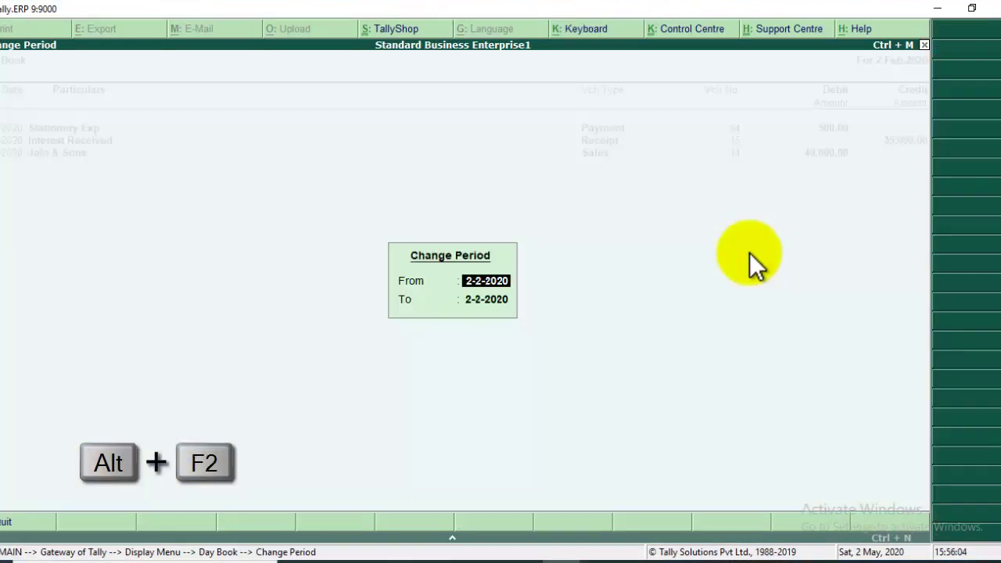
type("1-1-2020")
key("Return")
key("Return")
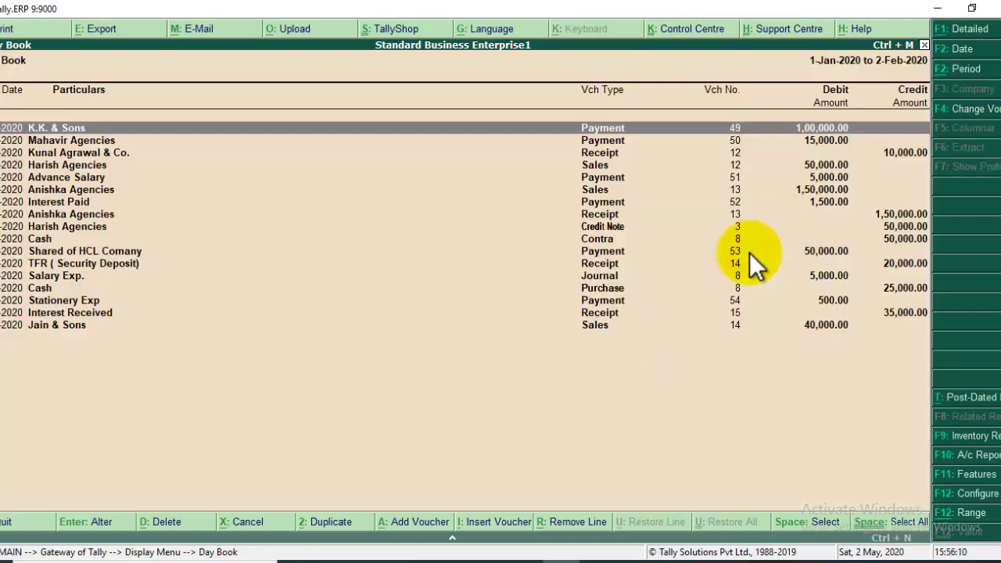